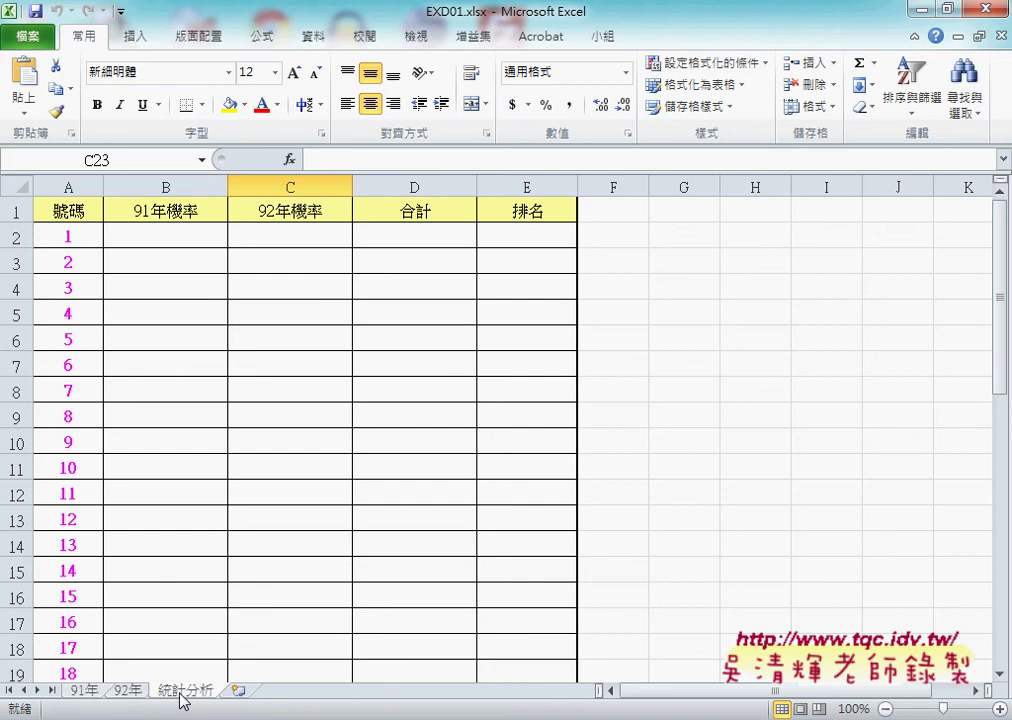
- Compare the 92年 sheet with the 91年 sheet, then select number columns D through J on 91年
left_click(78, 692)
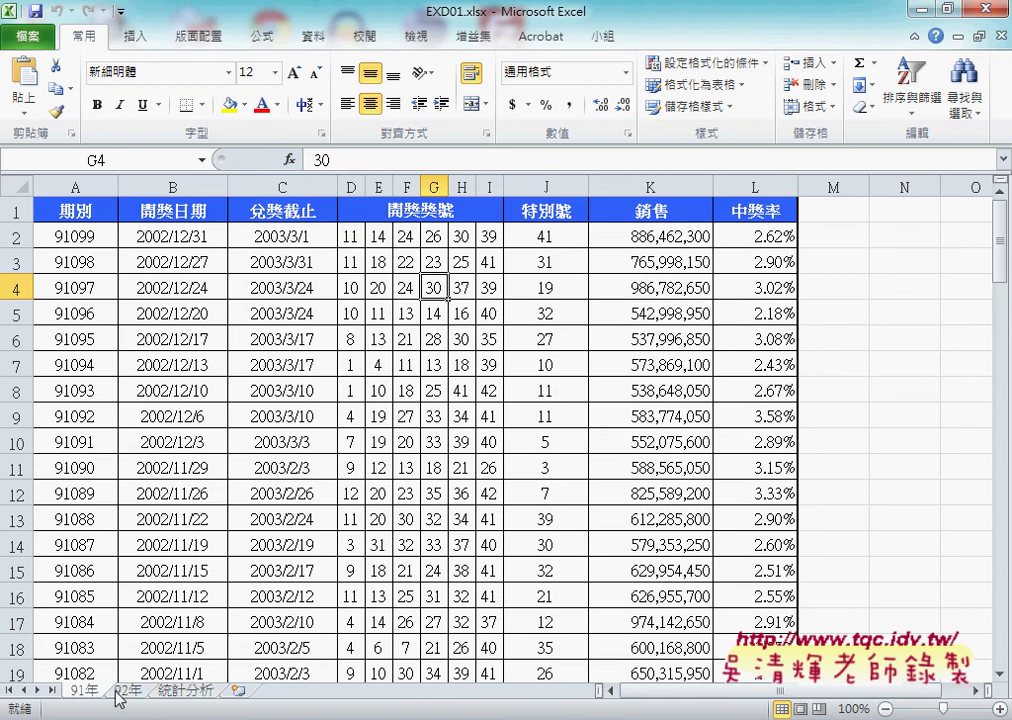
left_click(104, 693)
left_click(88, 691)
left_click_drag(351, 187, 487, 186)
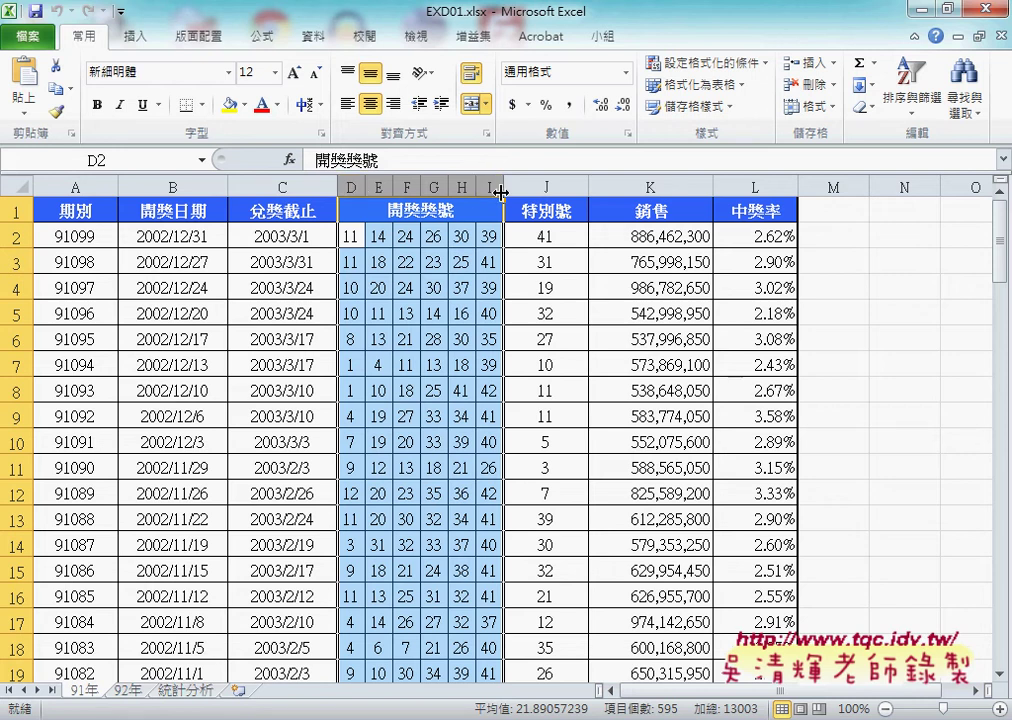
left_click_drag(546, 187, 362, 191)
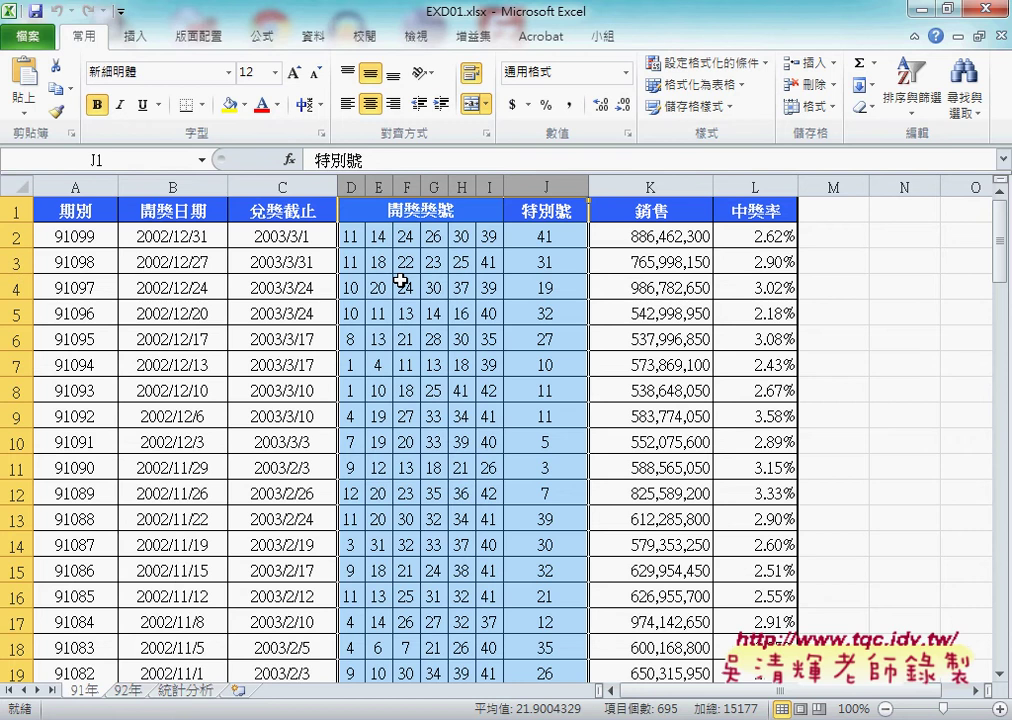
left_click(191, 692)
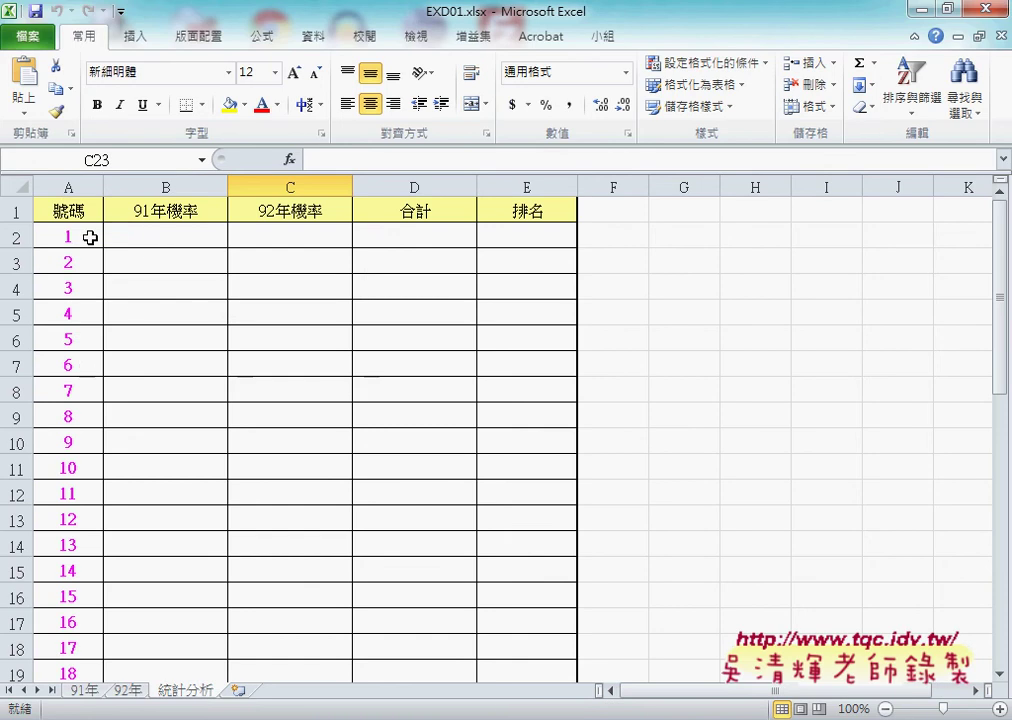
left_click(88, 235)
left_click(167, 236)
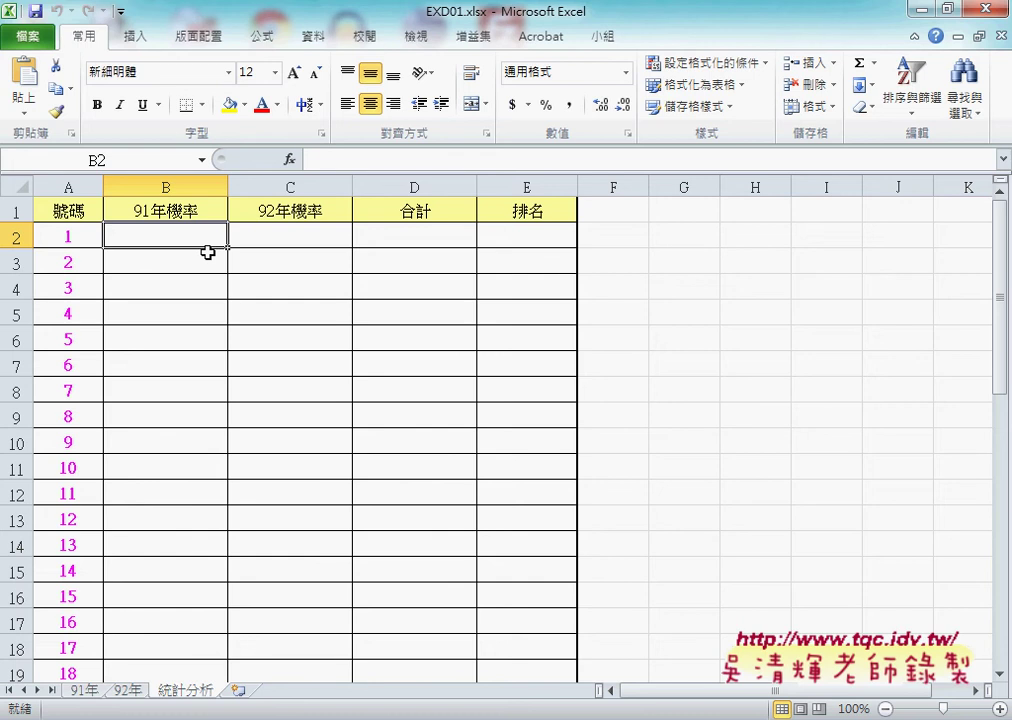
left_click(79, 239)
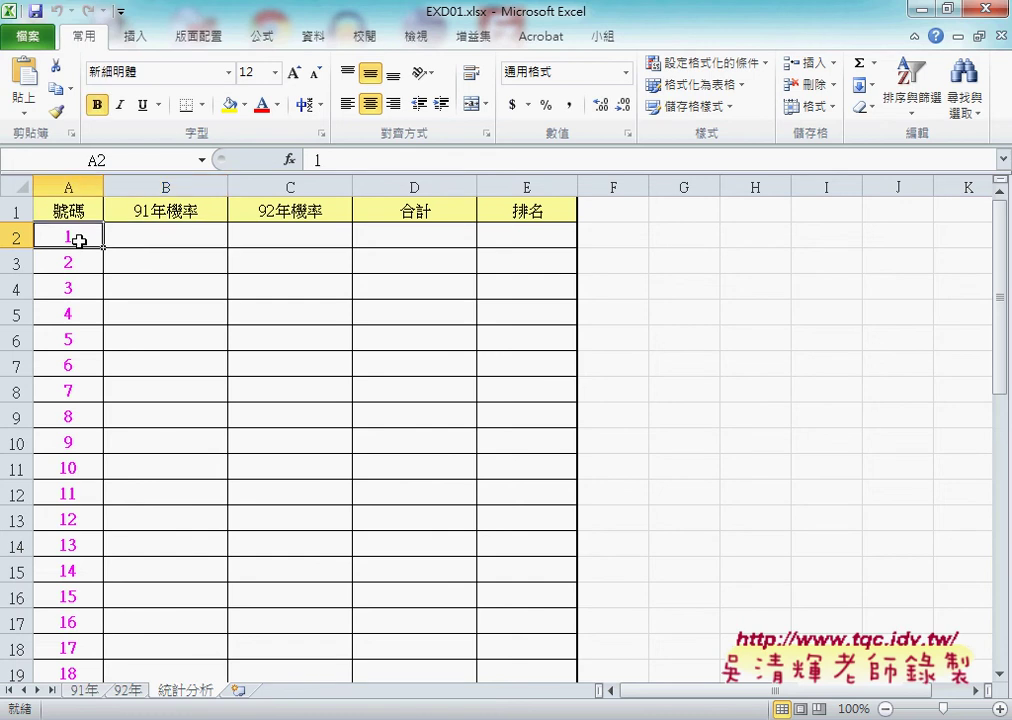
left_click(85, 692)
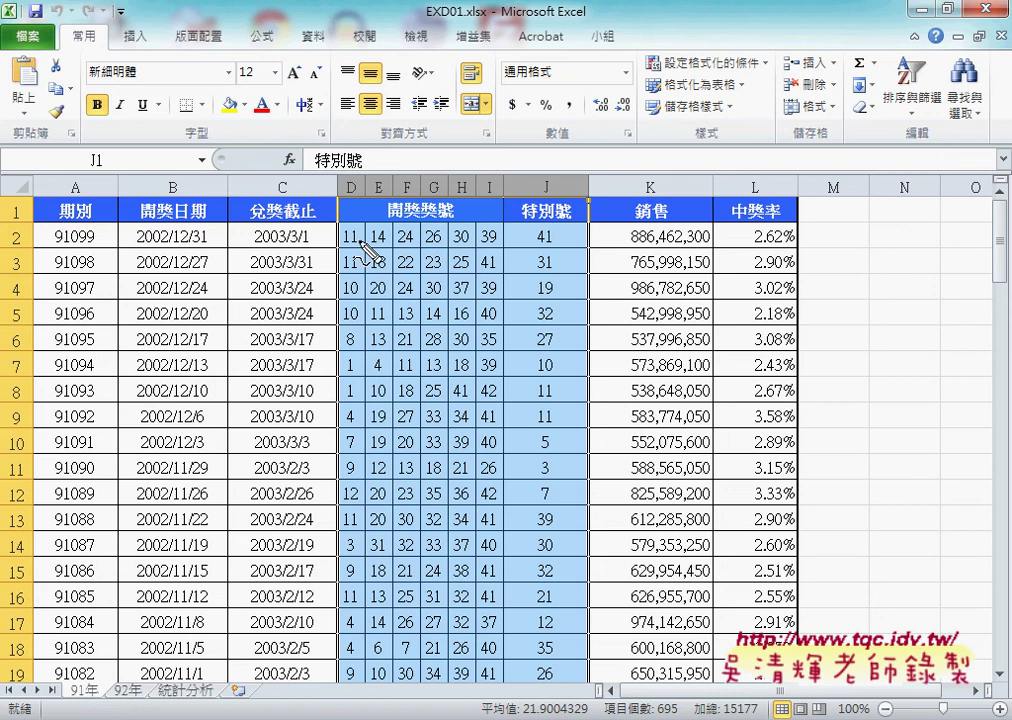
left_click_drag(331, 170, 331, 253)
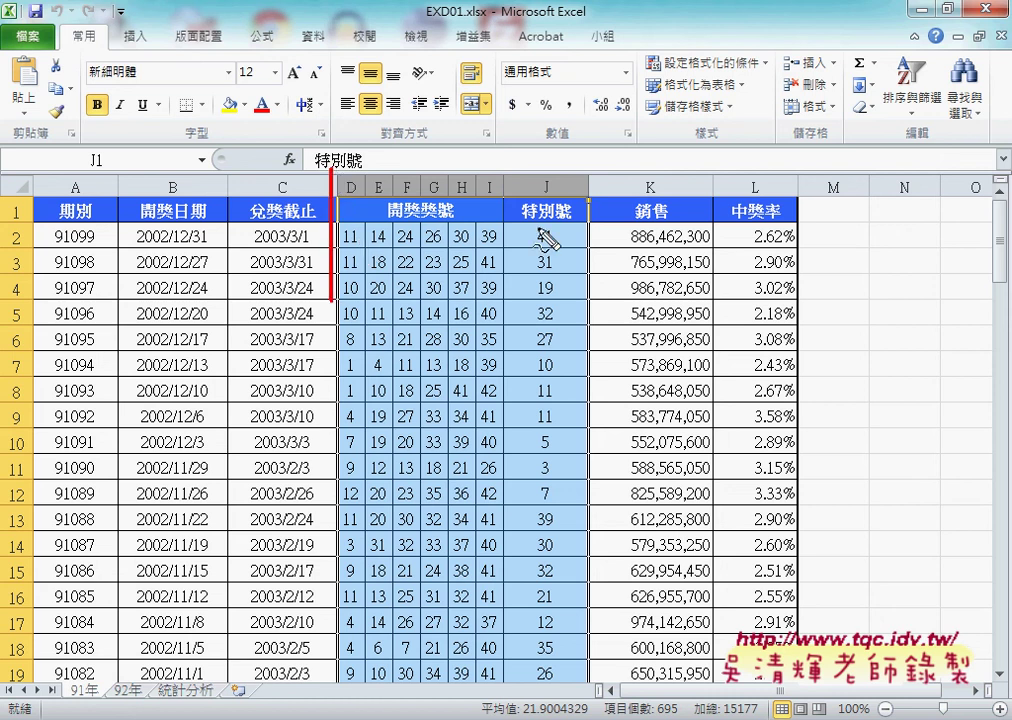
left_click_drag(590, 166, 590, 240)
left_click_drag(76, 707, 100, 680)
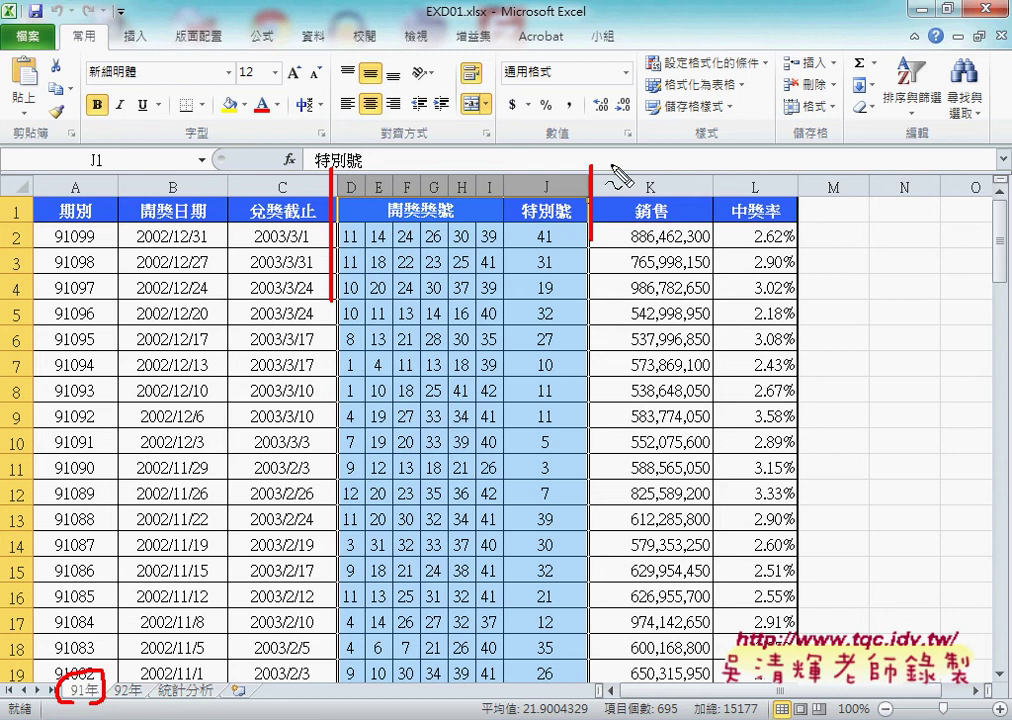
key("Escape")
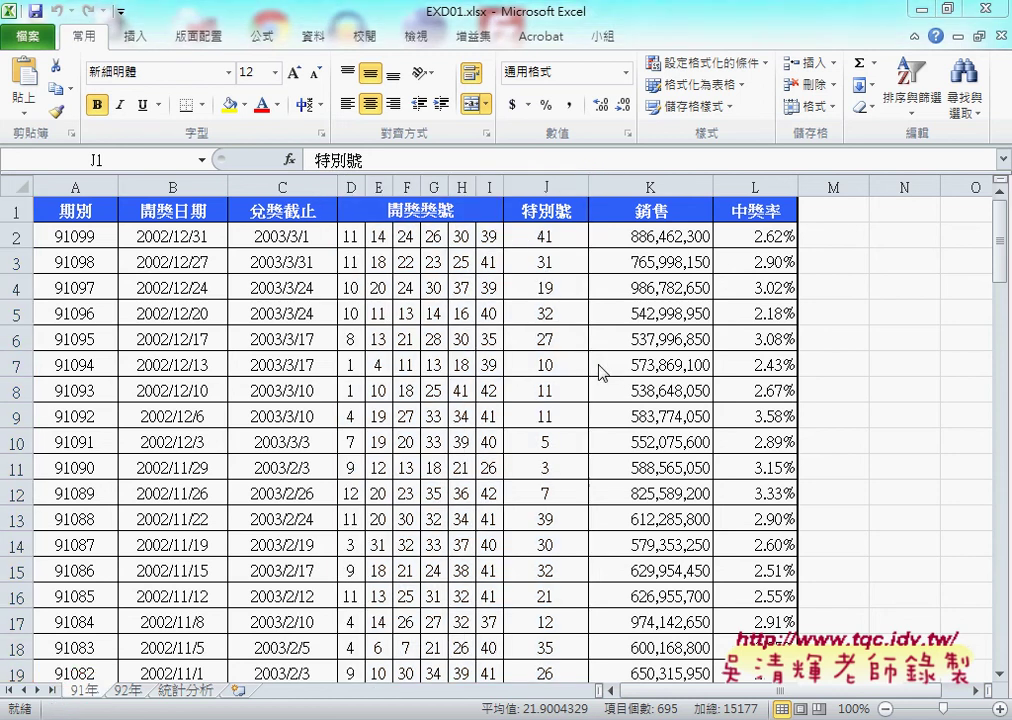
left_click_drag(295, 187, 124, 190)
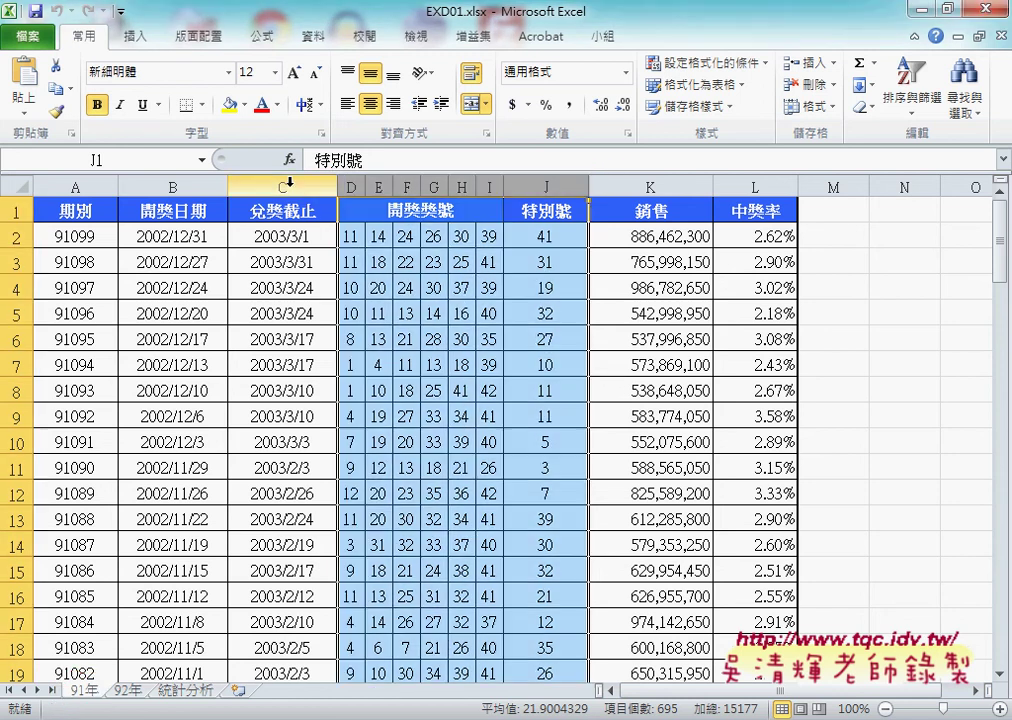
- Hide columns B–C, then columns K–L (銷售 and 中獎率) via the right-click 隱藏 command
right_click(175, 275)
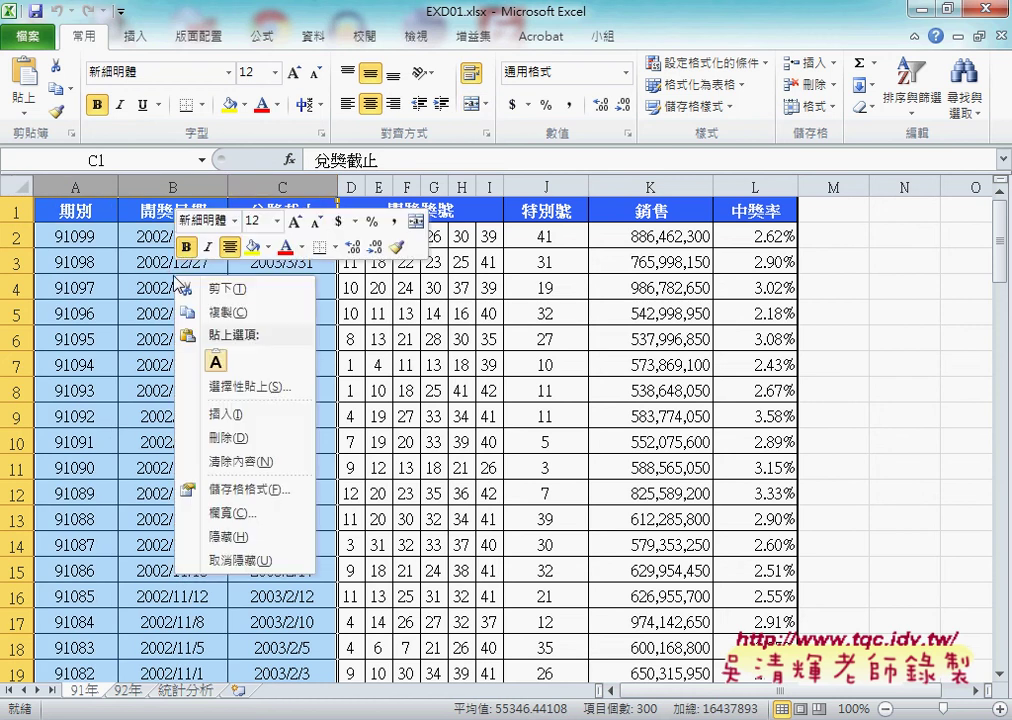
left_click(226, 537)
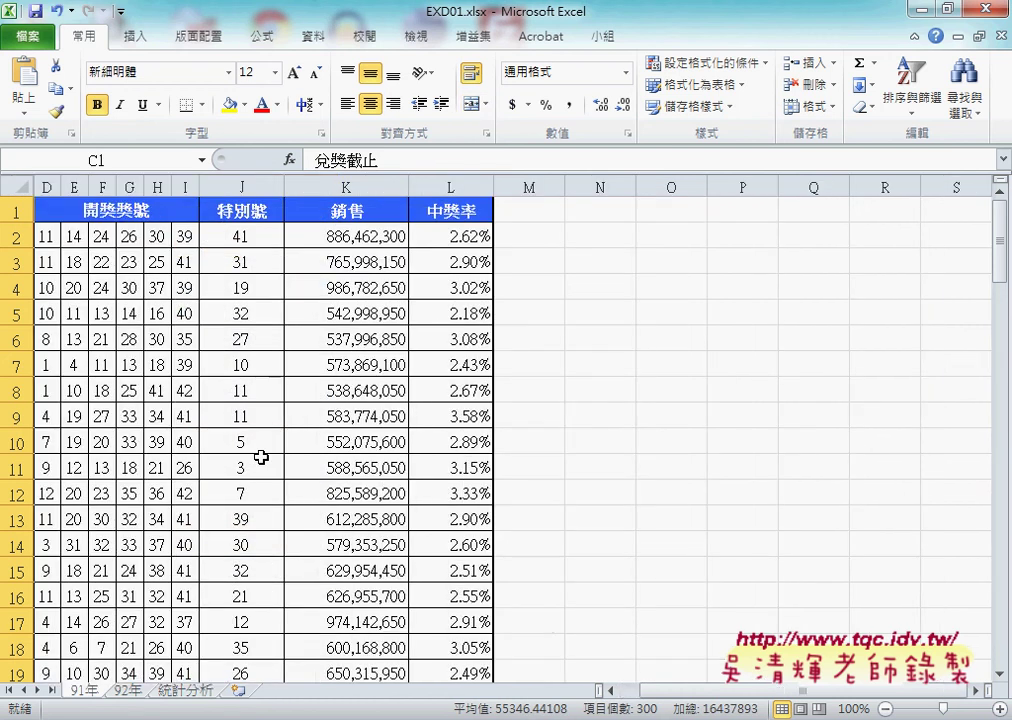
left_click_drag(355, 185, 449, 185)
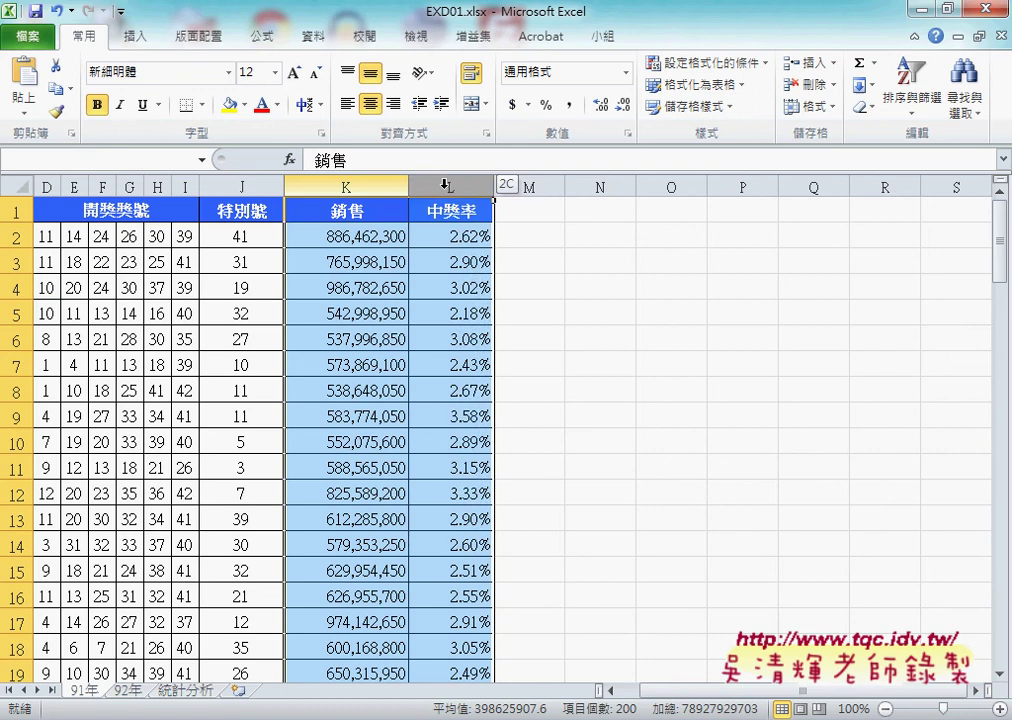
right_click(407, 242)
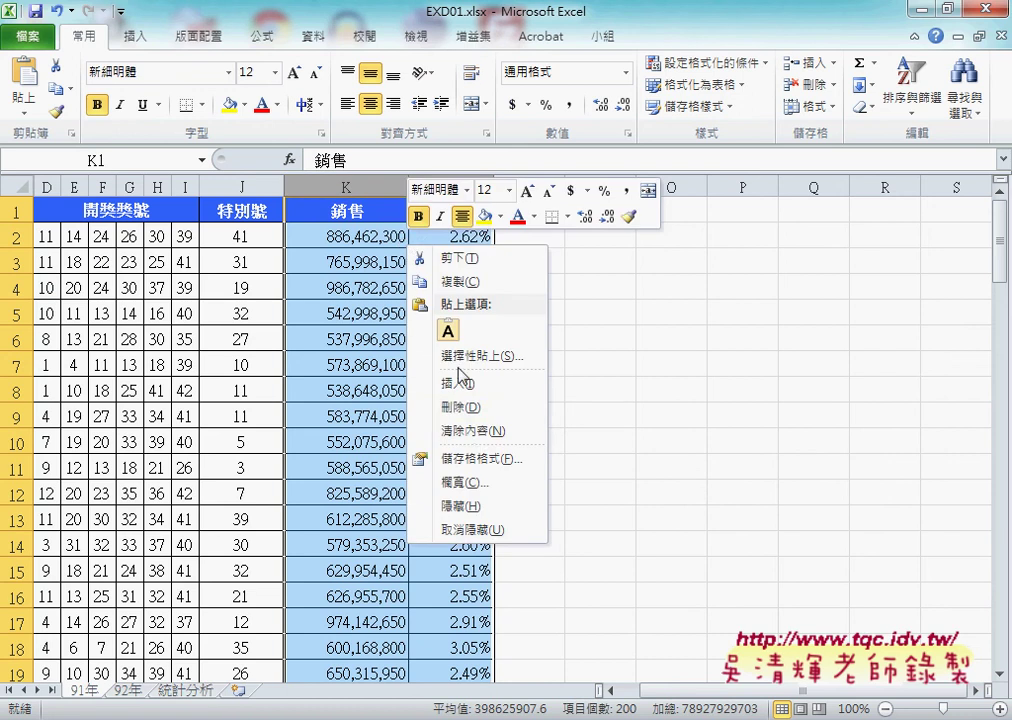
left_click(470, 507)
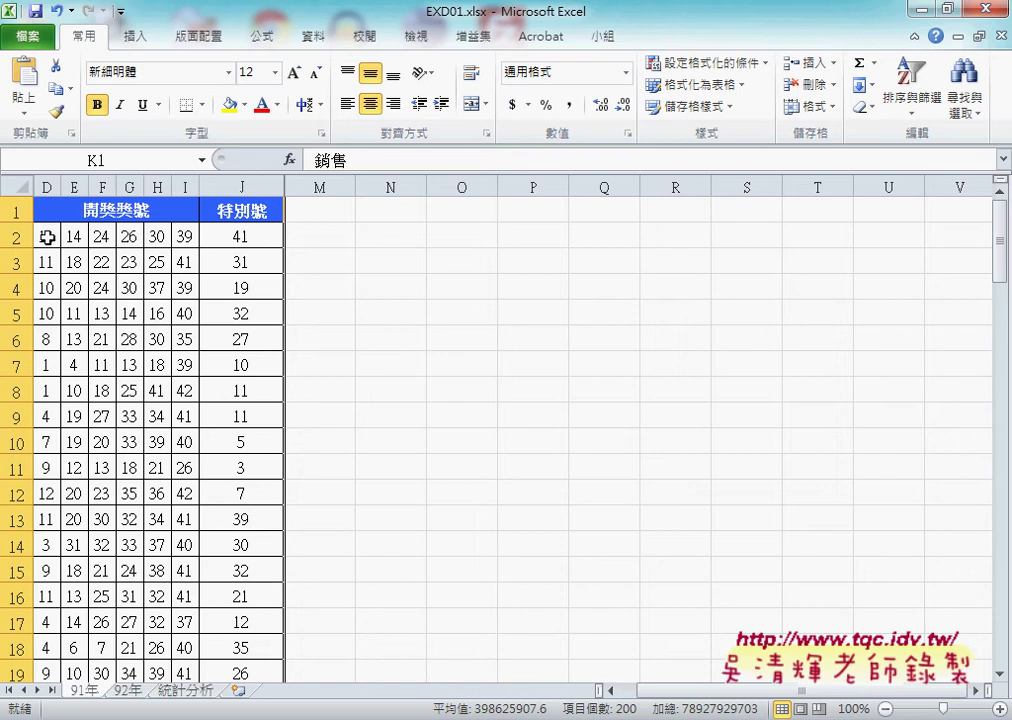
- Select the draw-number block D2:J100 on the 91年 sheet
left_click(46, 237)
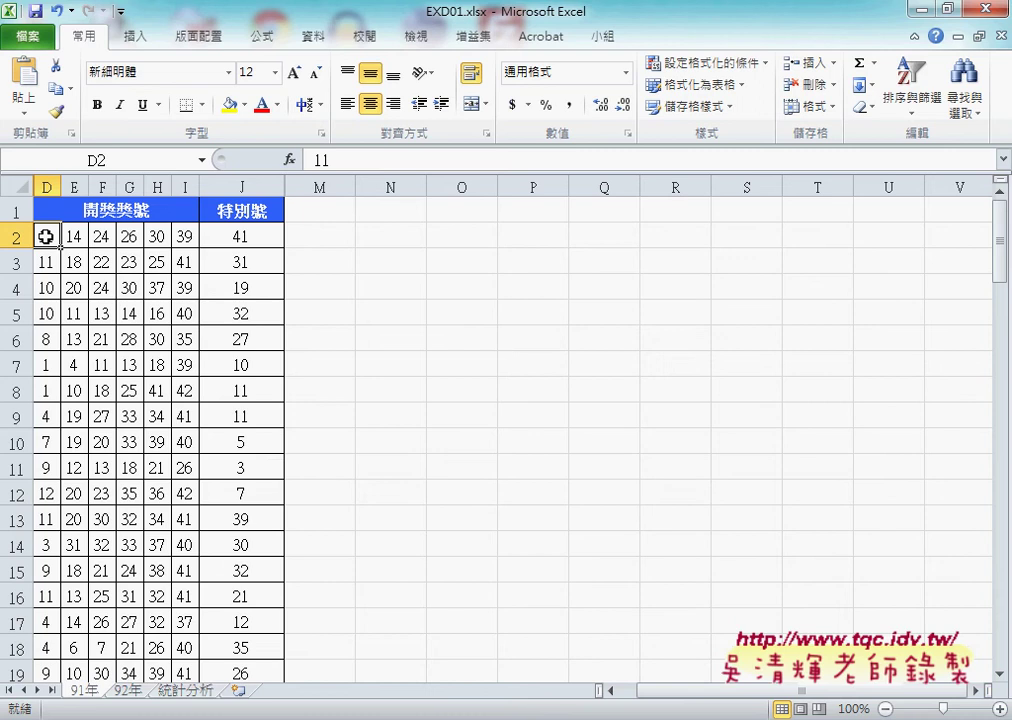
scroll(100, 240, "down", 2)
scroll(150, 235, "down", 3)
scroll(150, 235, "down", 11)
scroll(125, 305, "down", 4)
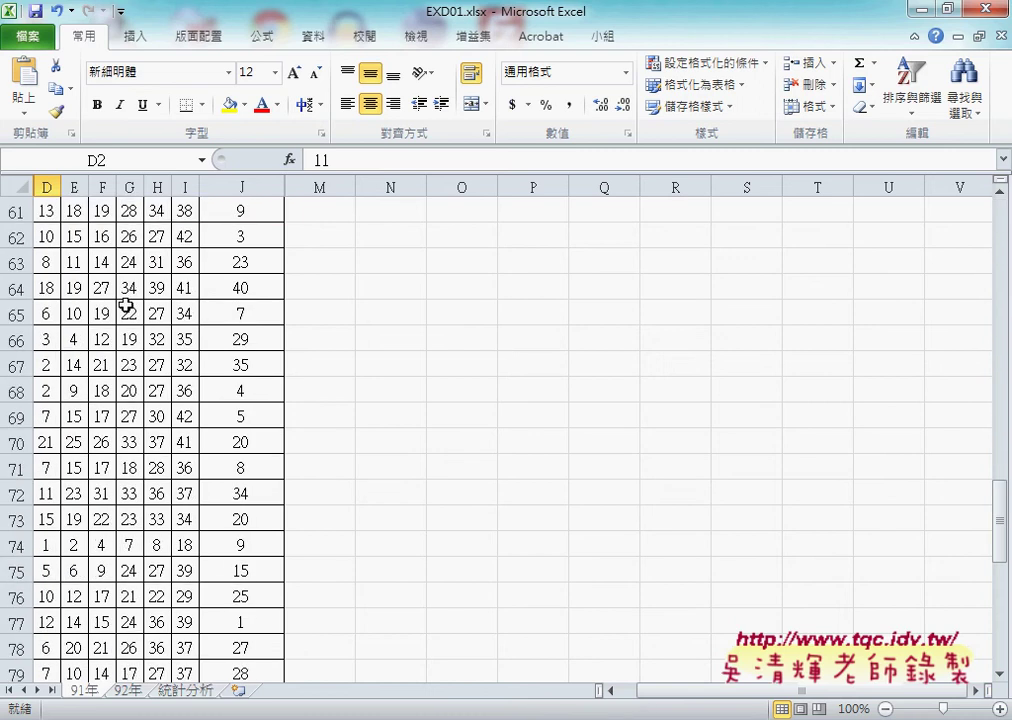
scroll(125, 305, "down", 13)
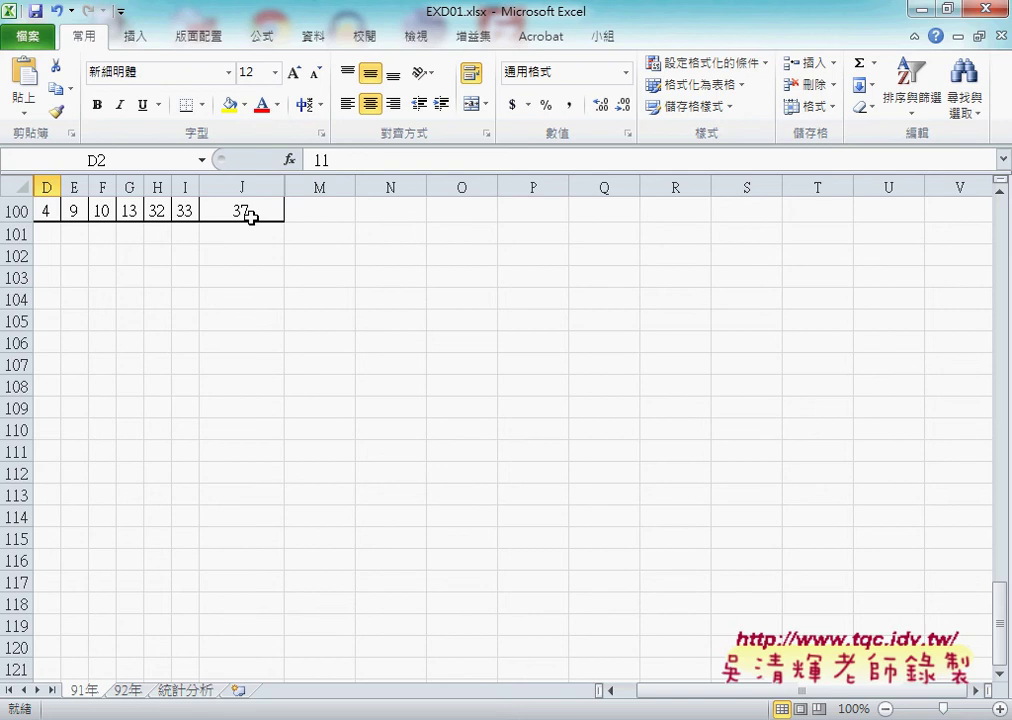
left_click(249, 217, "shift")
scroll(248, 282, "up", 2)
scroll(248, 282, "up", 14)
scroll(247, 284, "up", 8)
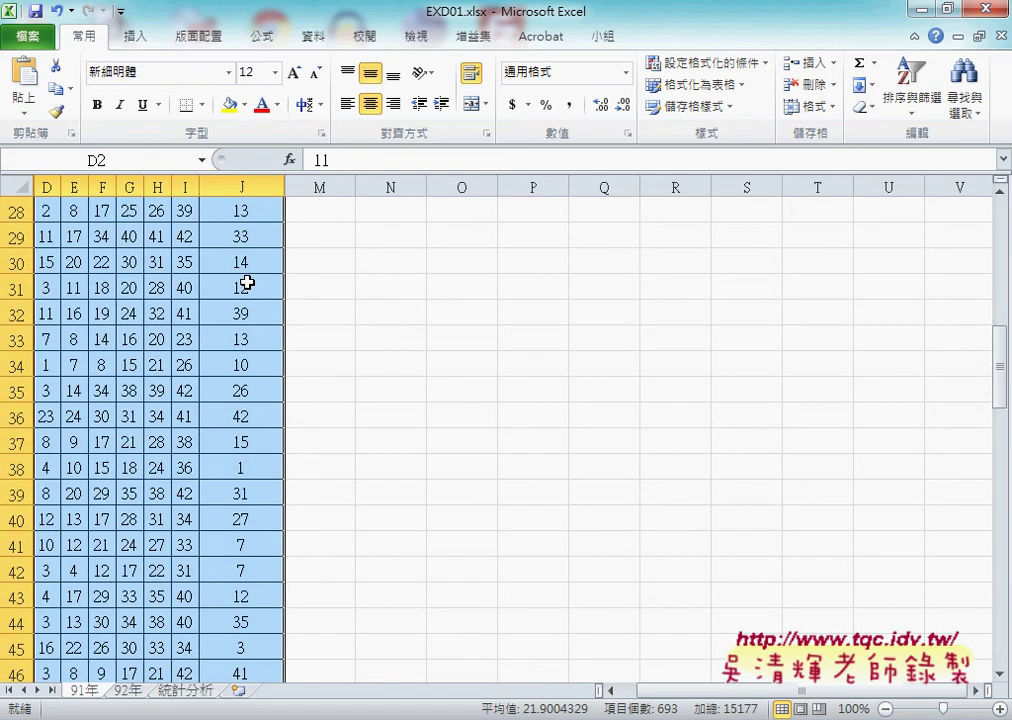
scroll(246, 284, "up", 9)
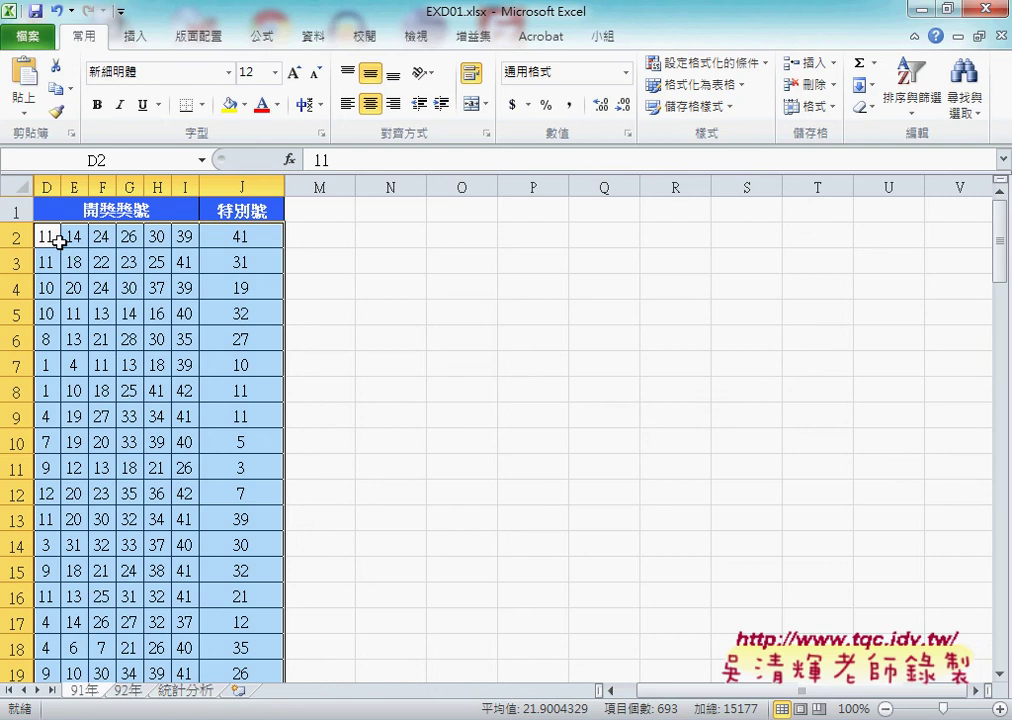
scroll(147, 345, "down", 4)
scroll(147, 346, "down", 4)
scroll(147, 345, "down", 12)
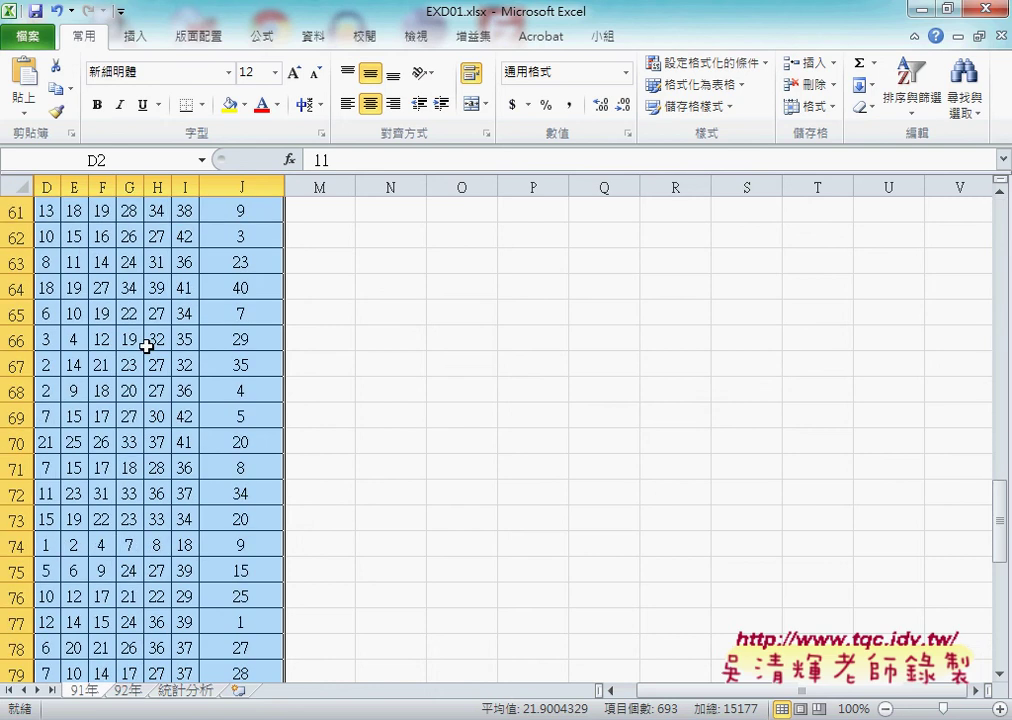
scroll(147, 345, "up", 14)
- Enter 91年開獎 in the Name Box, which triggers an invalid-name error
left_click(126, 160)
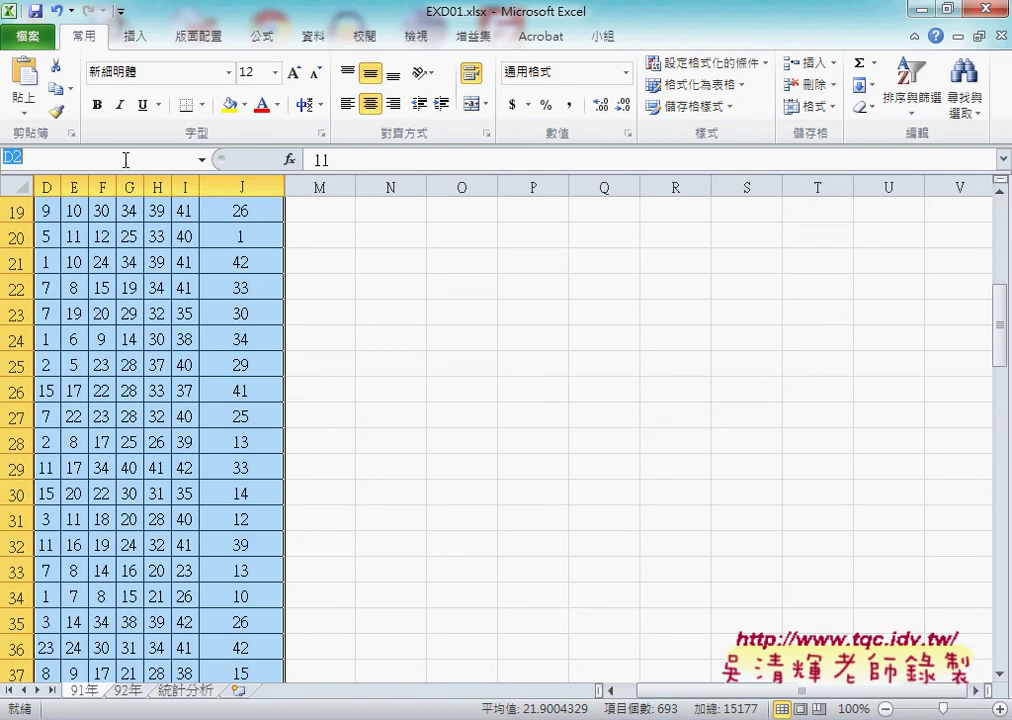
type("91")
key("Escape")
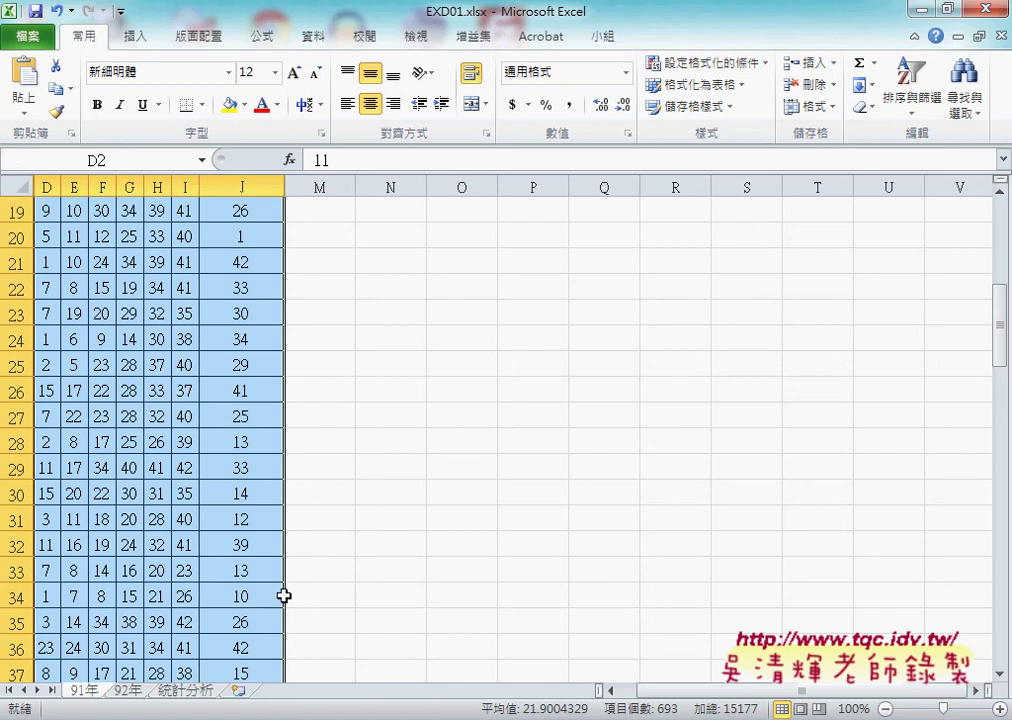
left_click(118, 166)
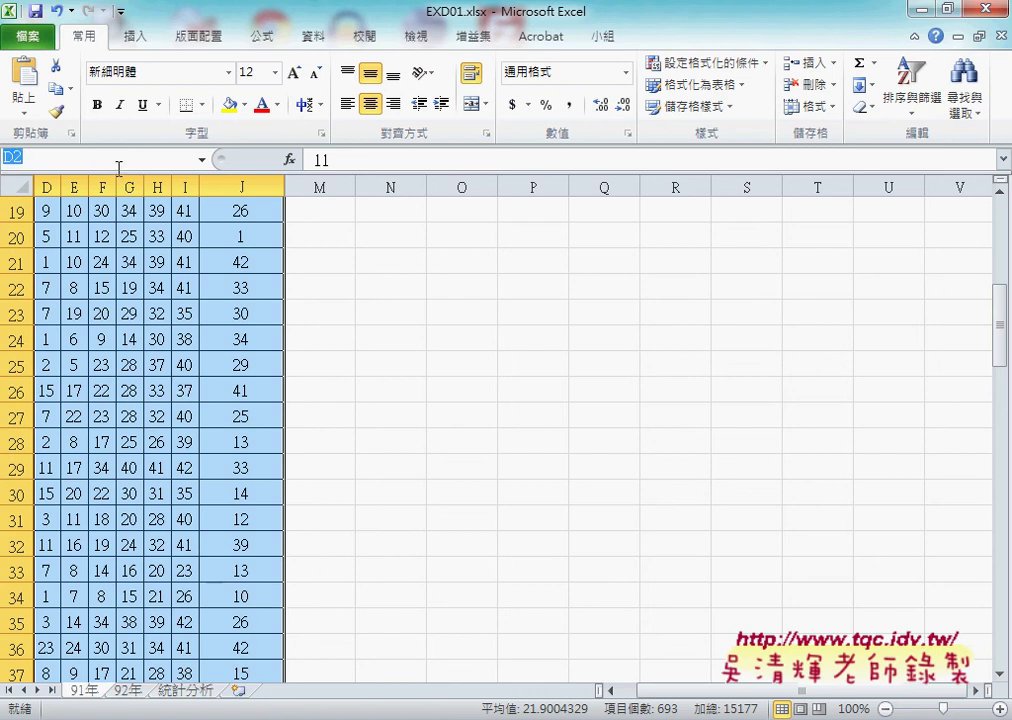
type("91")
type("ㄋ一ㄢ")
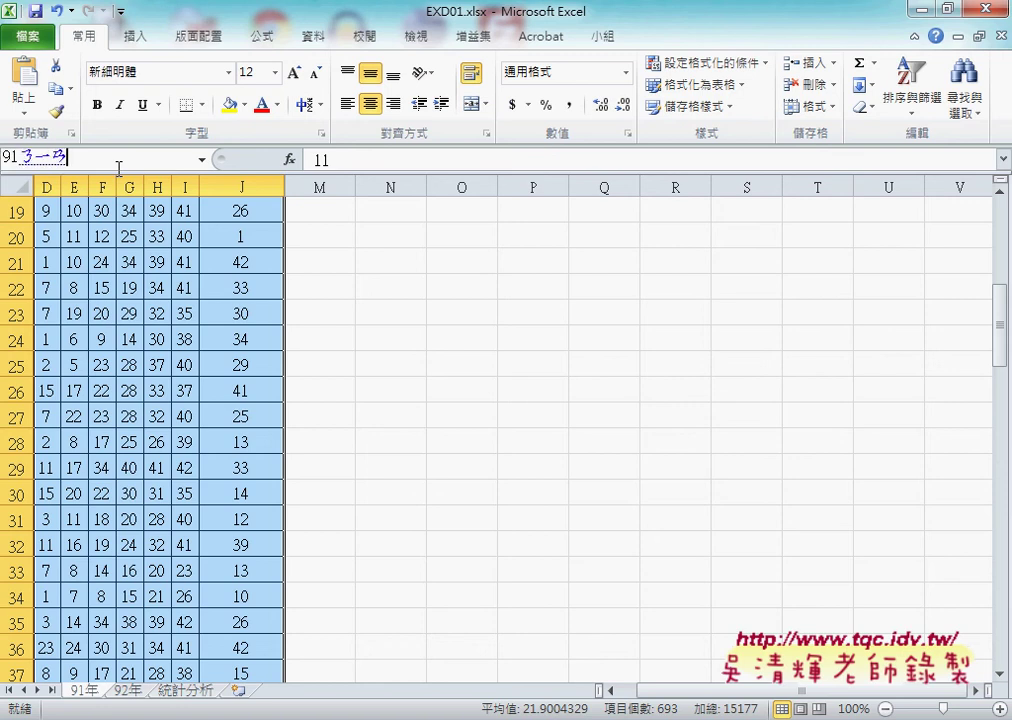
type("ˊ")
type("ㄎㄞ")
key("space")
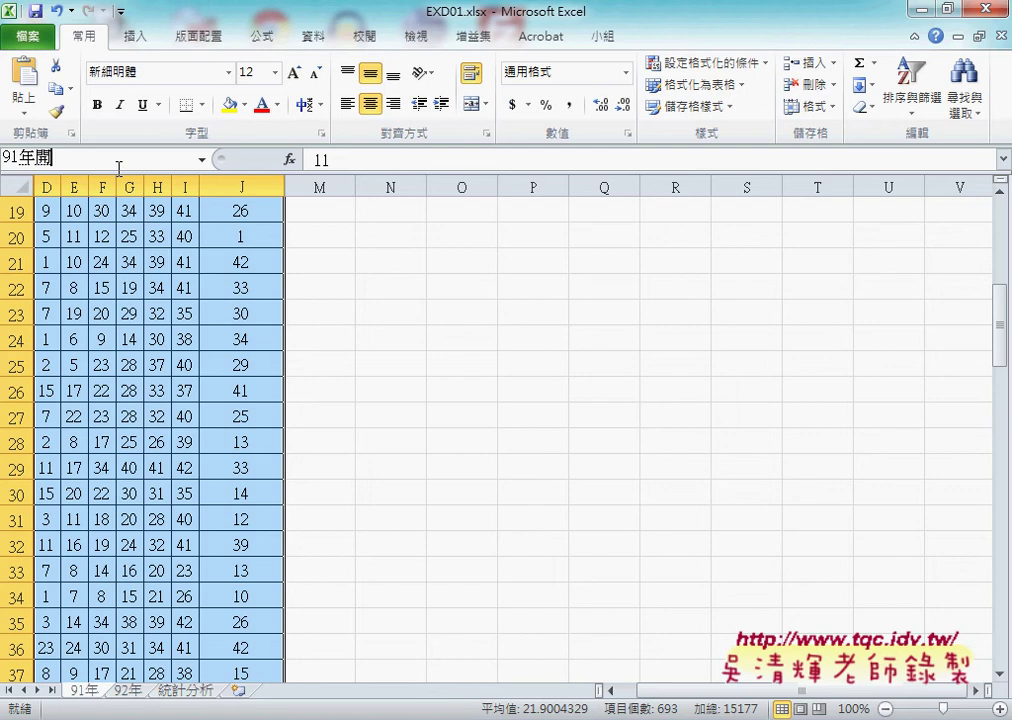
type("ㄐ一ㄤˇ")
key("Return")
key("Return")
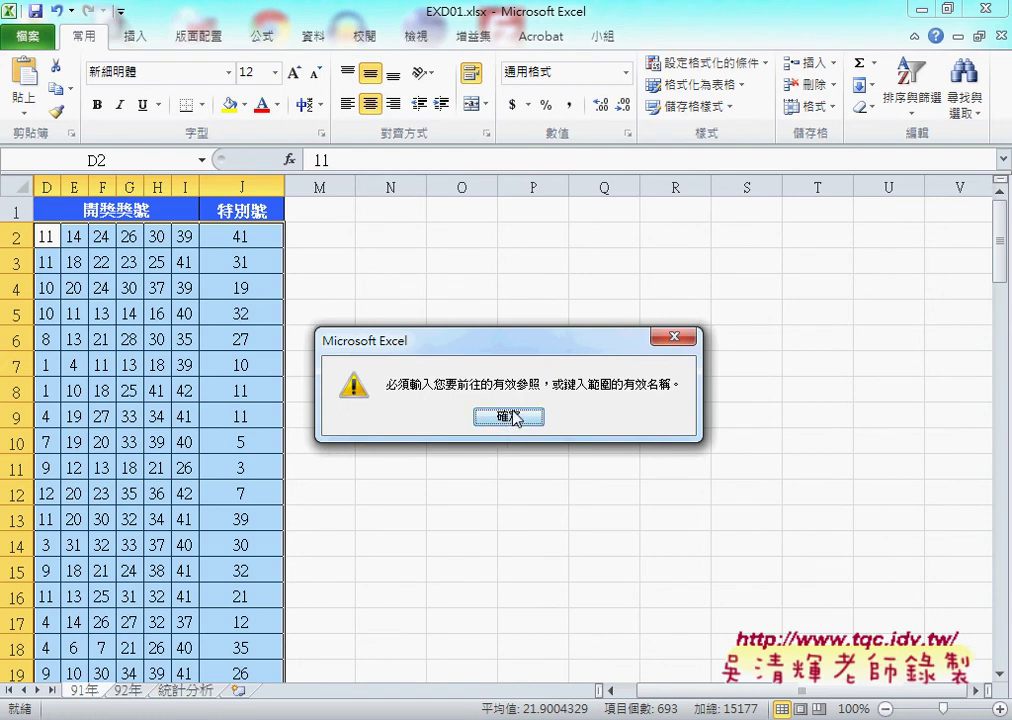
- Dismiss the error and name the selected range 開獎91 instead
left_click(511, 417)
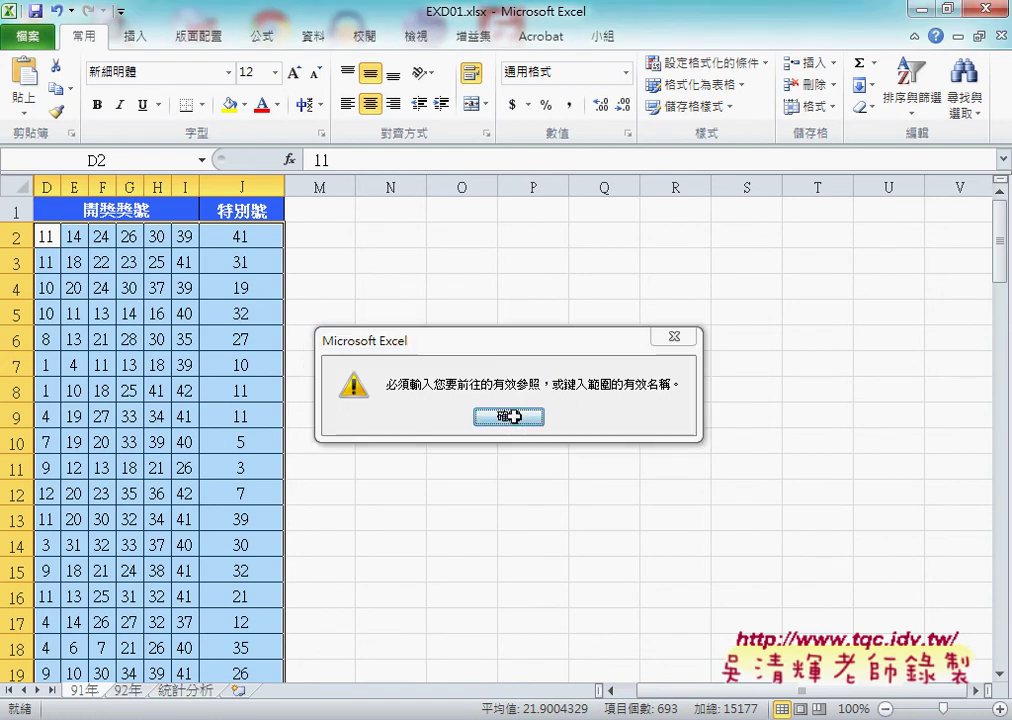
left_click(56, 158)
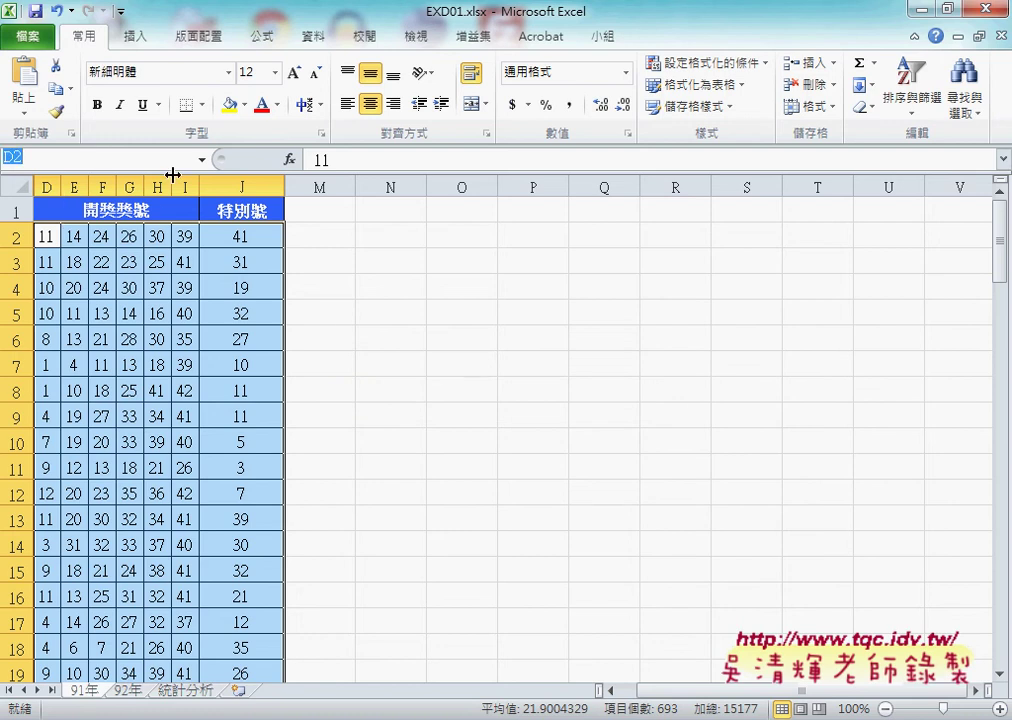
type("91")
key("Left")
key("Left")
type("開")
type("獎")
key("Return")
key("Return")
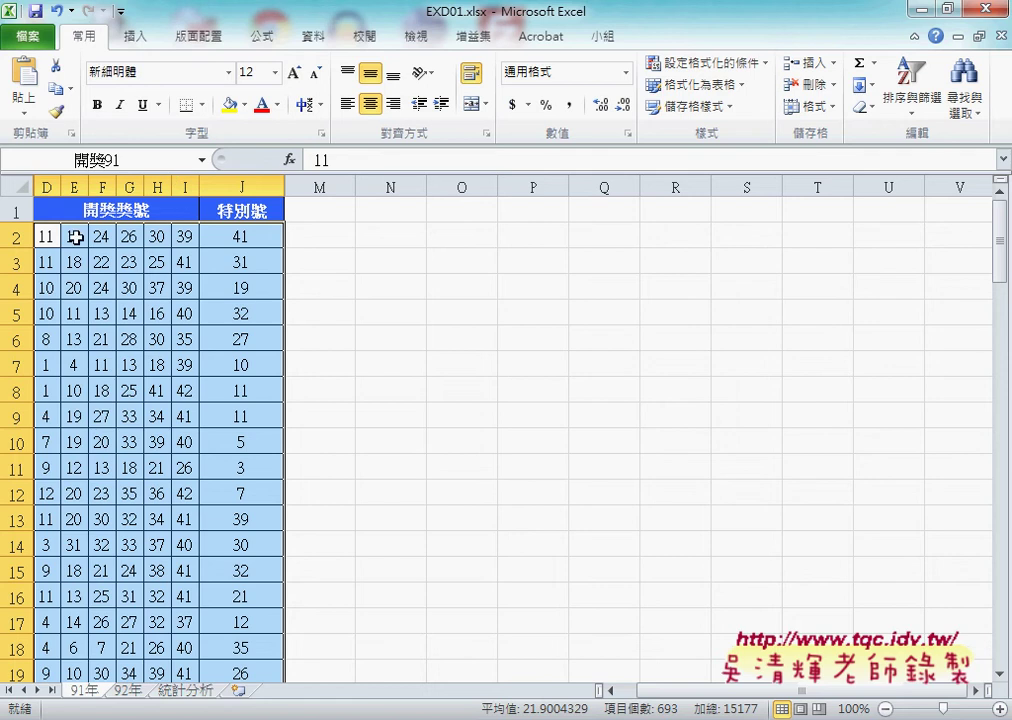
- Scroll down to confirm the 開獎91 selection reaches row 100
scroll(229, 403, "down", 9)
scroll(229, 403, "down", 5)
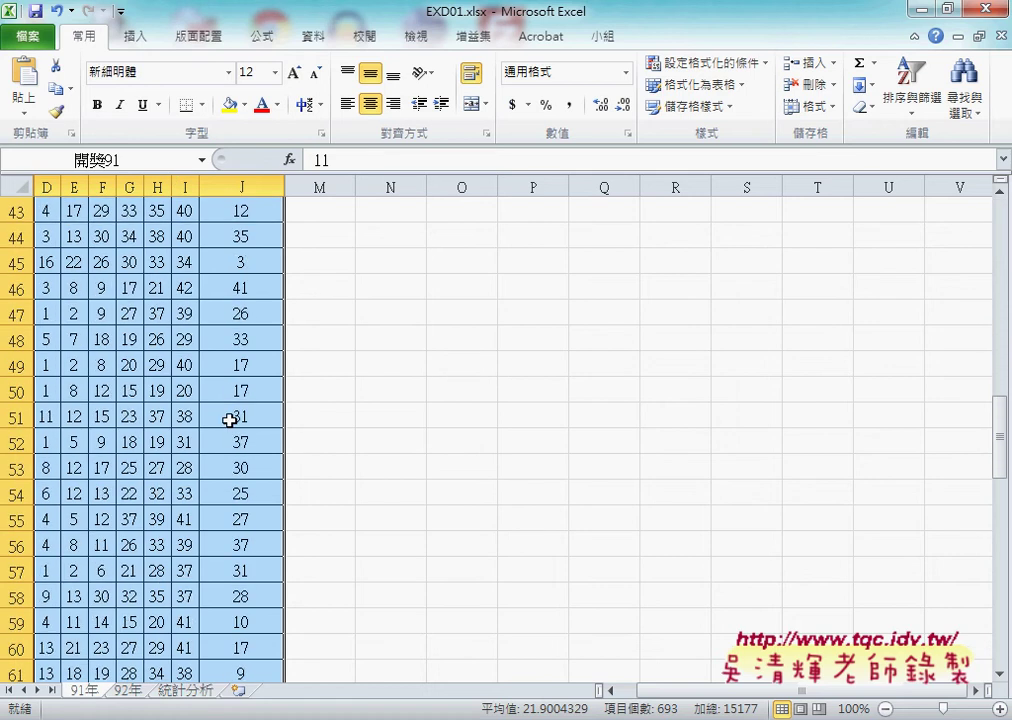
scroll(233, 420, "down", 14)
scroll(233, 420, "down", 5)
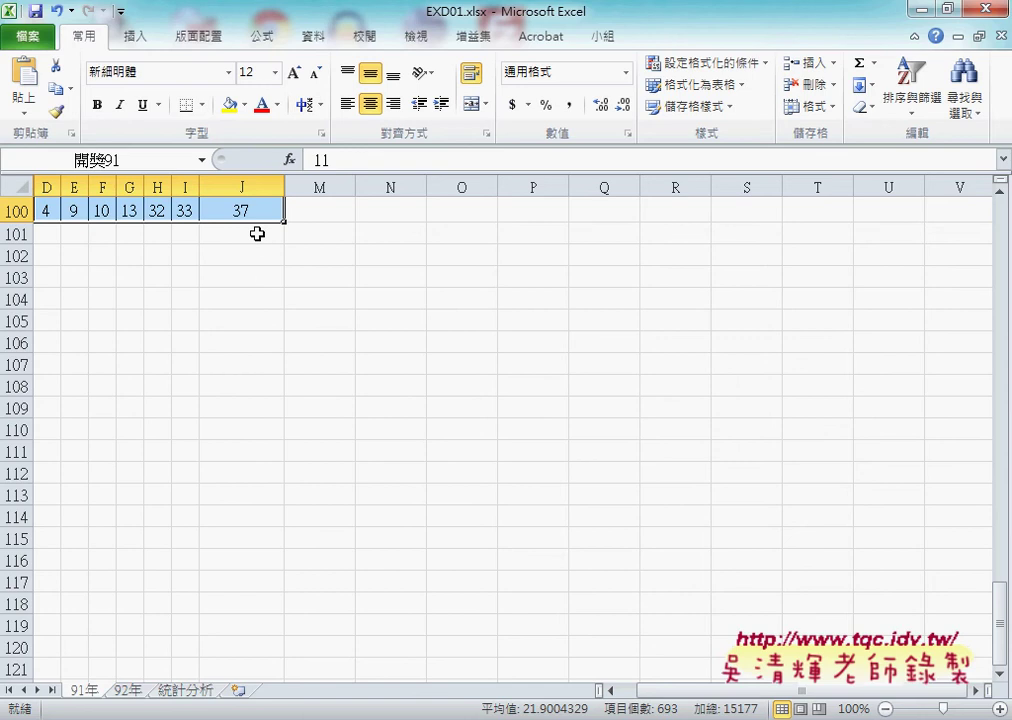
- On the 92年 sheet, select the draw numbers from D2 to J105
left_click(140, 691)
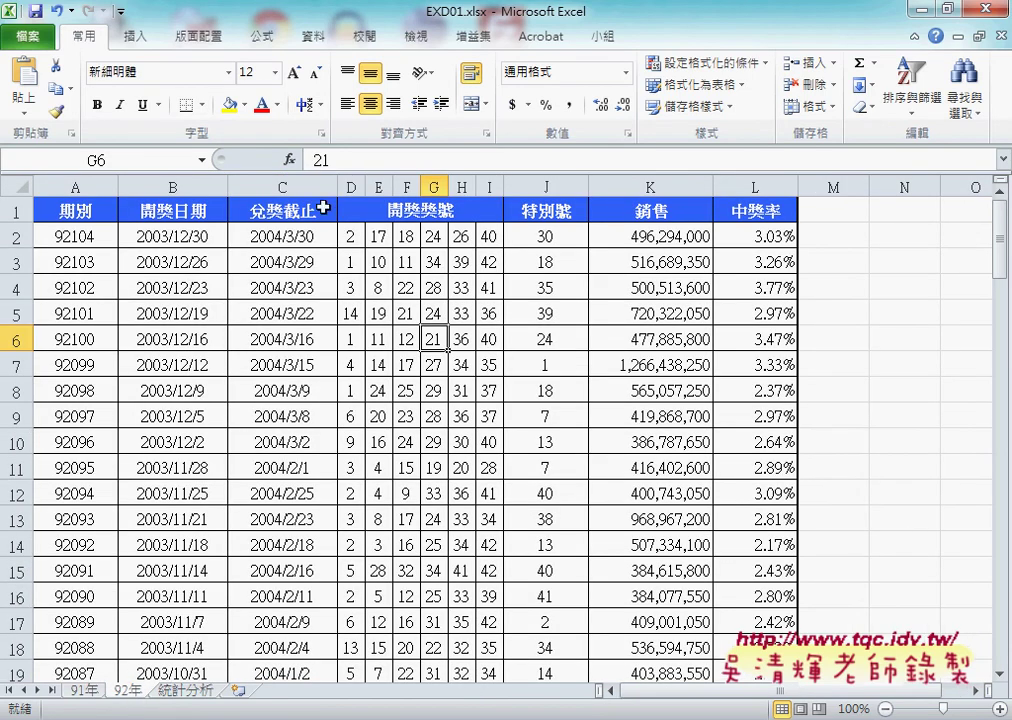
left_click(351, 236)
scroll(456, 432, "down", 9)
scroll(456, 432, "down", 4)
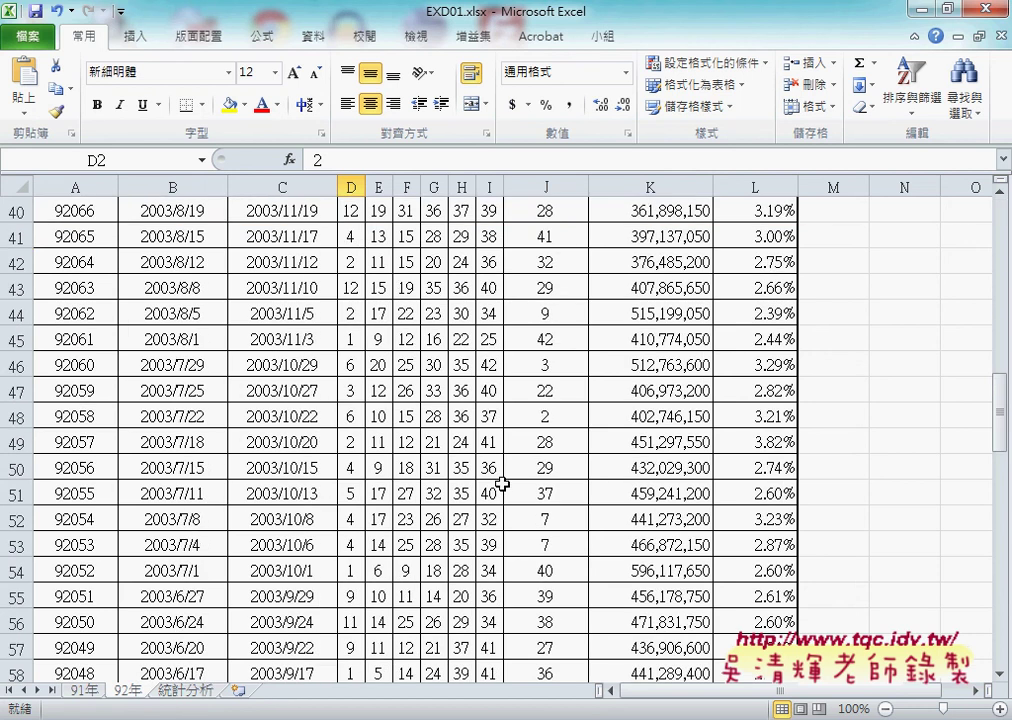
scroll(495, 481, "down", 10)
scroll(546, 541, "down", 2)
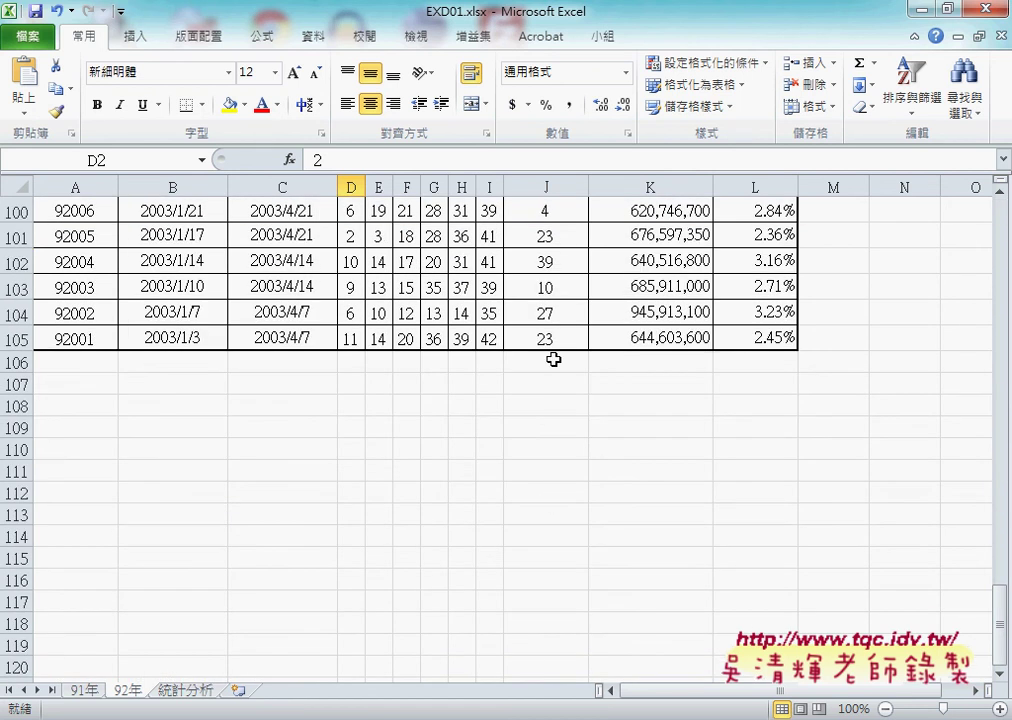
left_click(555, 341, "shift")
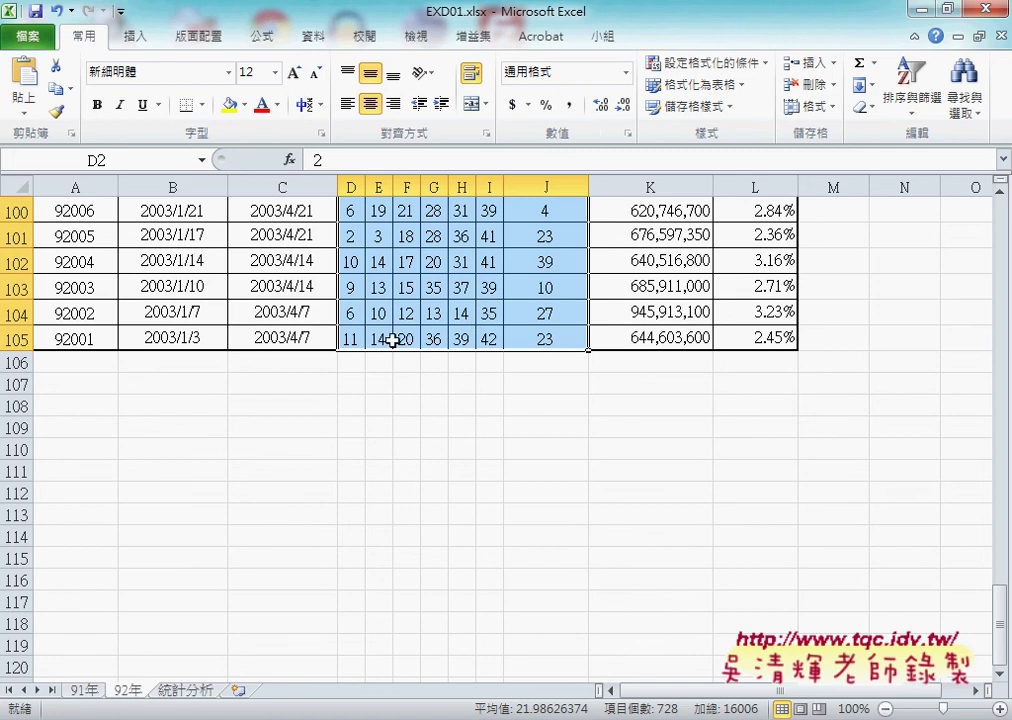
- Name the selected range 開獎92 in the Name Box
left_click(130, 160)
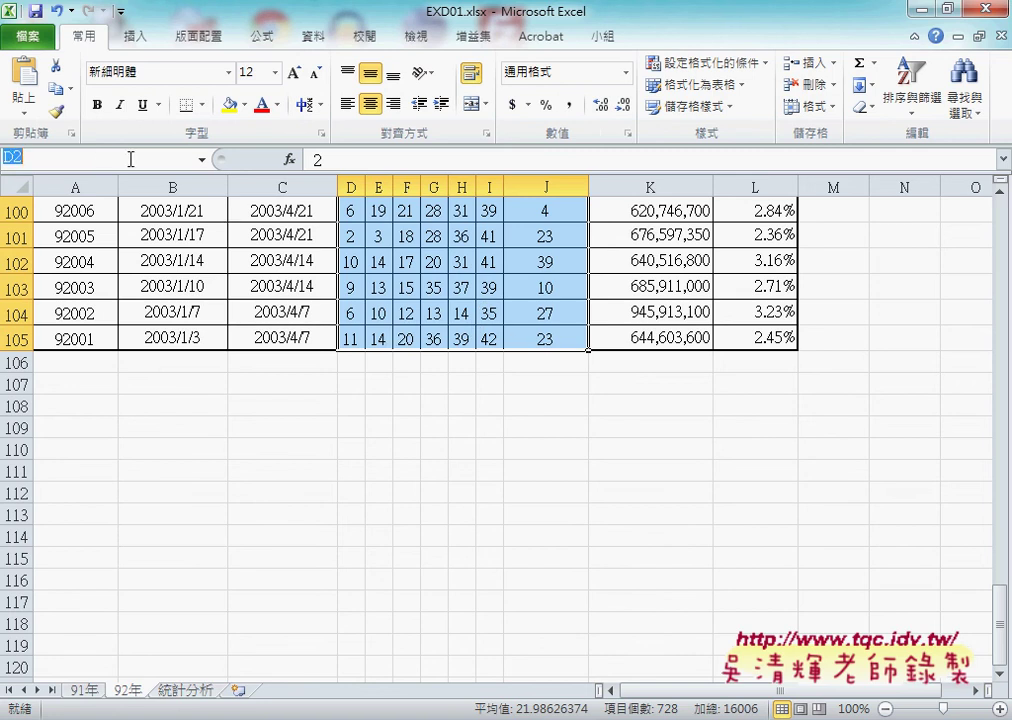
type("92")
key("BackSpace")
key("BackSpace")
type("團")
type("獎")
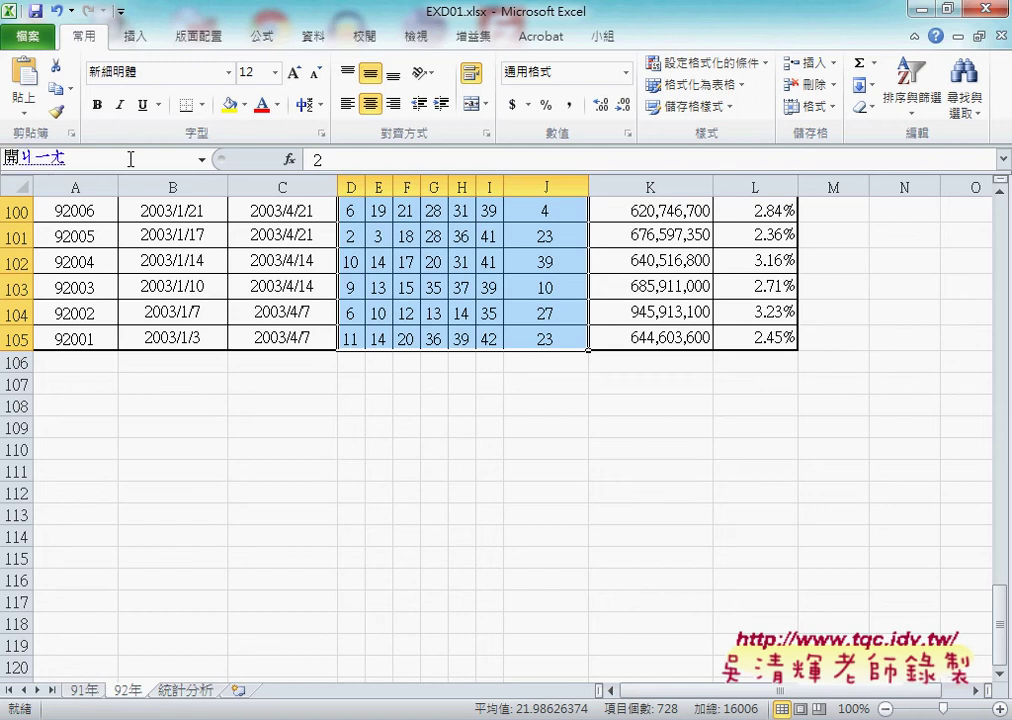
type("92")
key("Return")
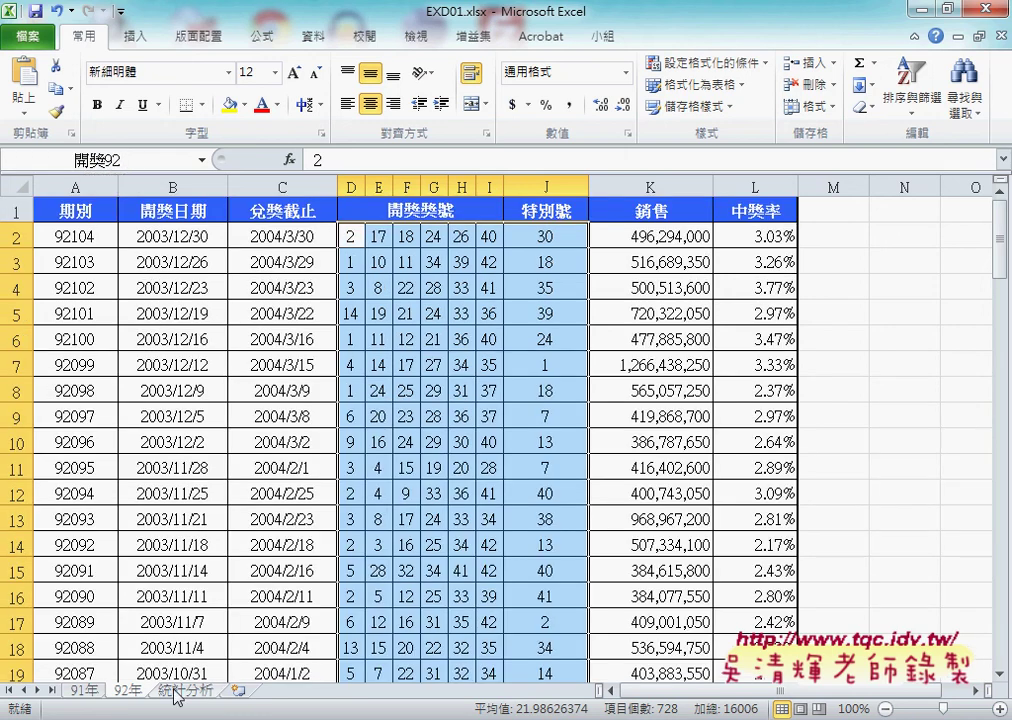
- On the 統計分析 sheet, insert a function into B2, filtered to the 統計 category
left_click(184, 690)
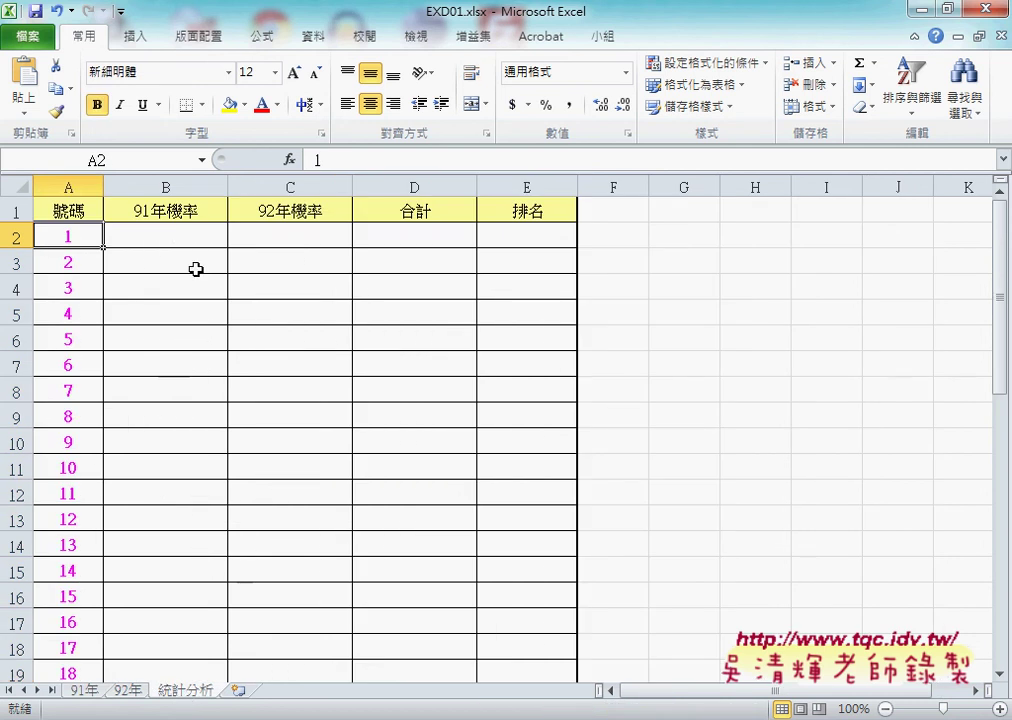
left_click(180, 239)
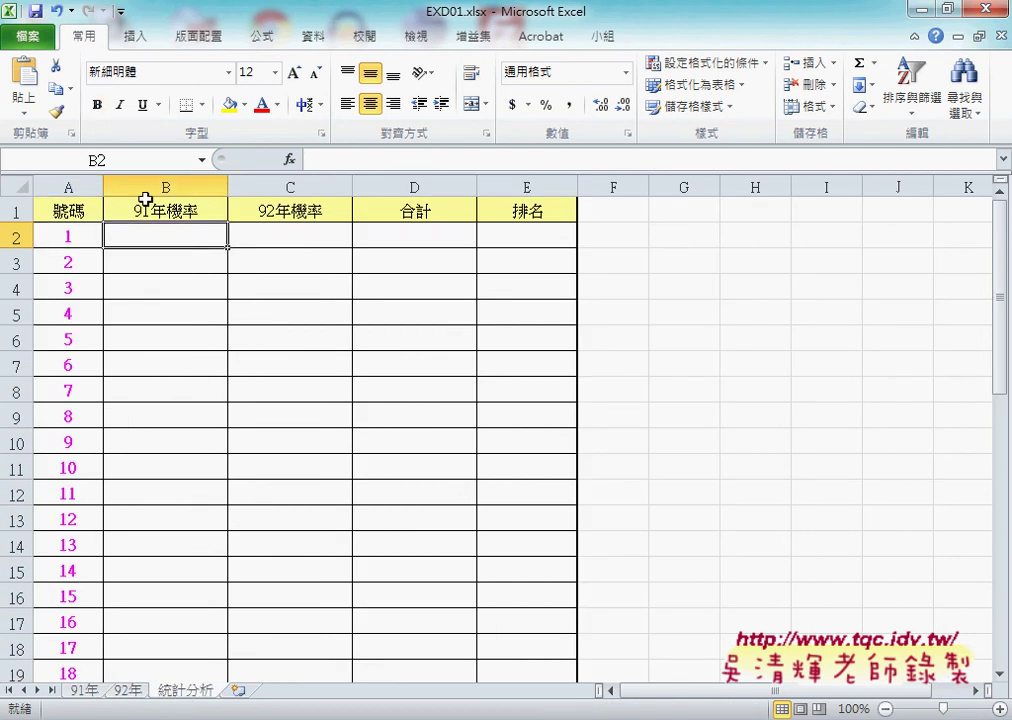
left_click(289, 159)
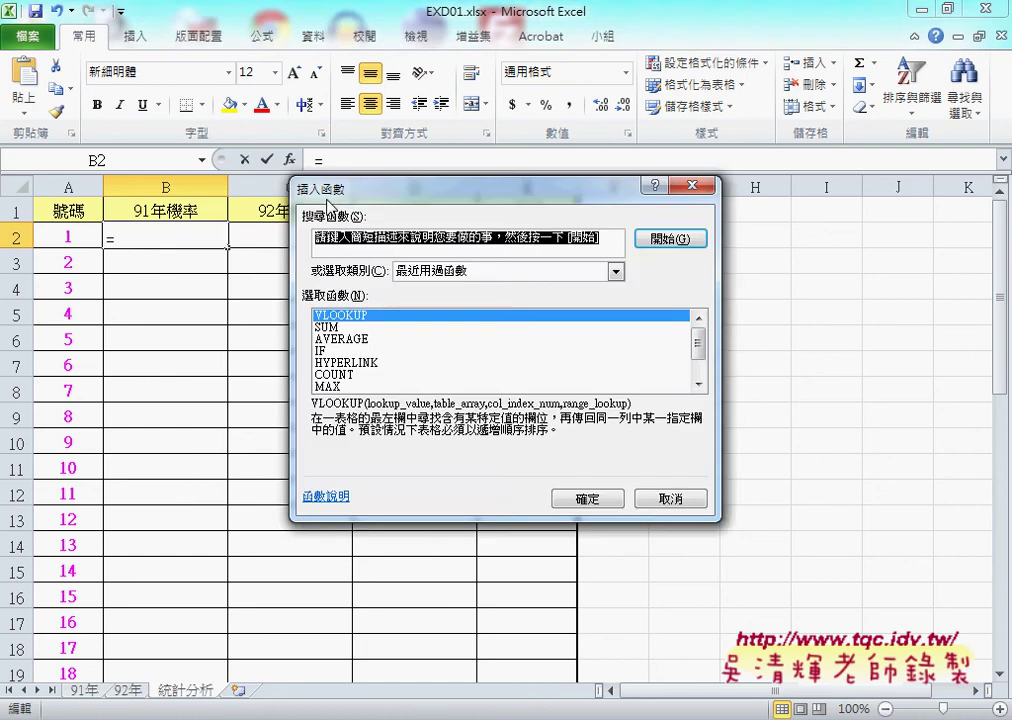
left_click(453, 271)
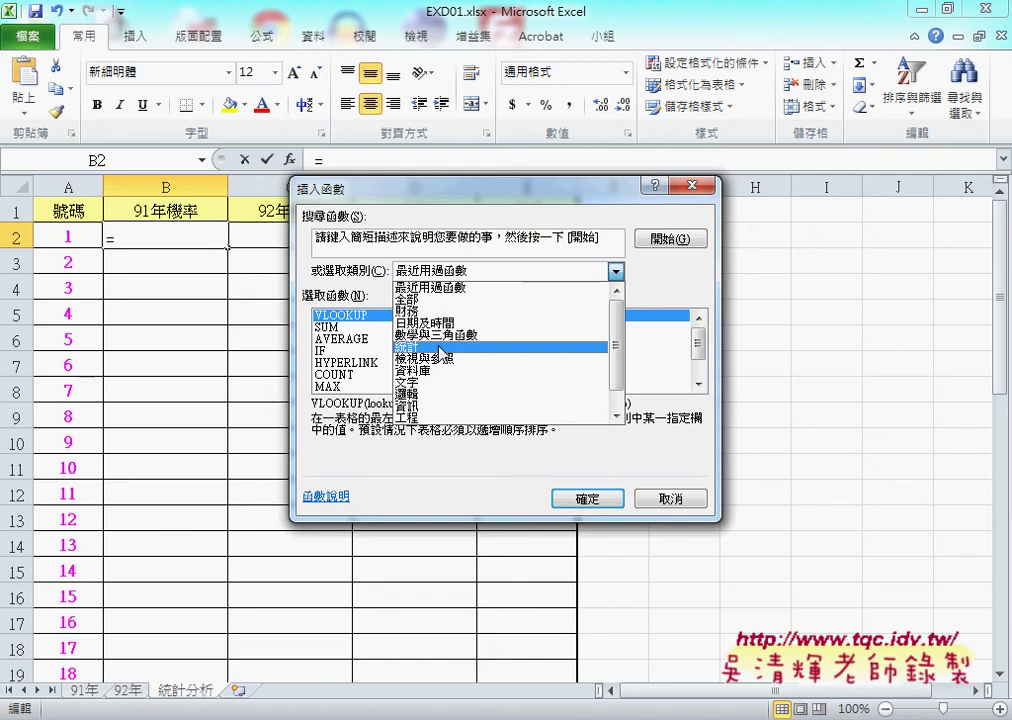
left_click(440, 348)
- Choose COUNTIF from the statistical functions and confirm it
left_click(703, 385)
left_click(703, 385)
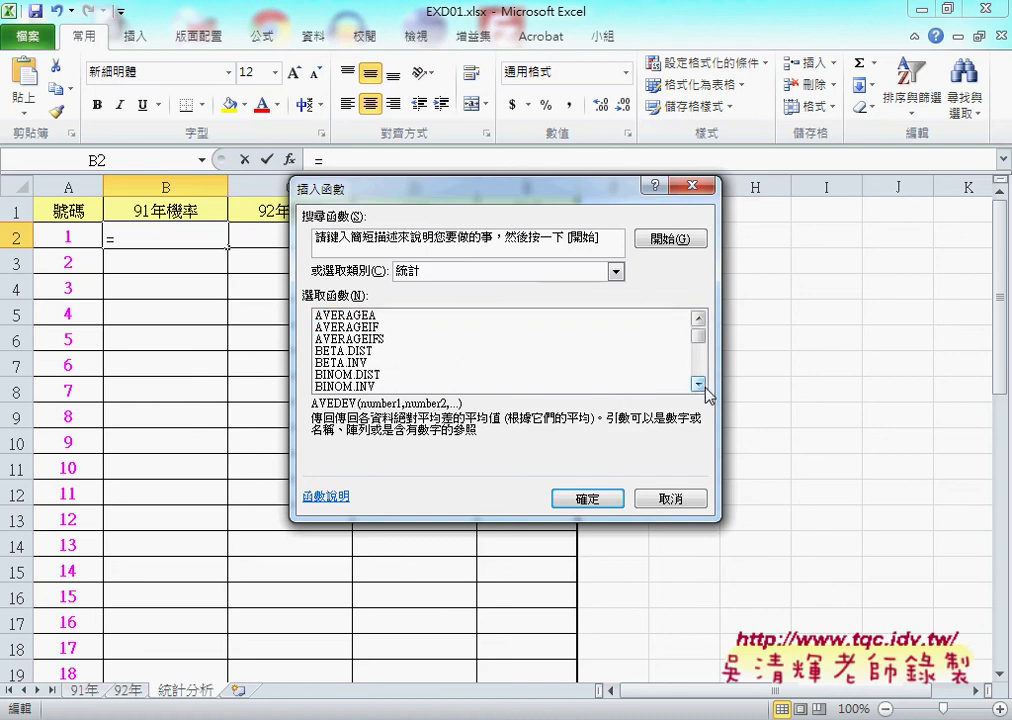
left_click(703, 385)
double_click(703, 385)
left_click(703, 385)
left_click(703, 385)
double_click(703, 385)
left_click(703, 385)
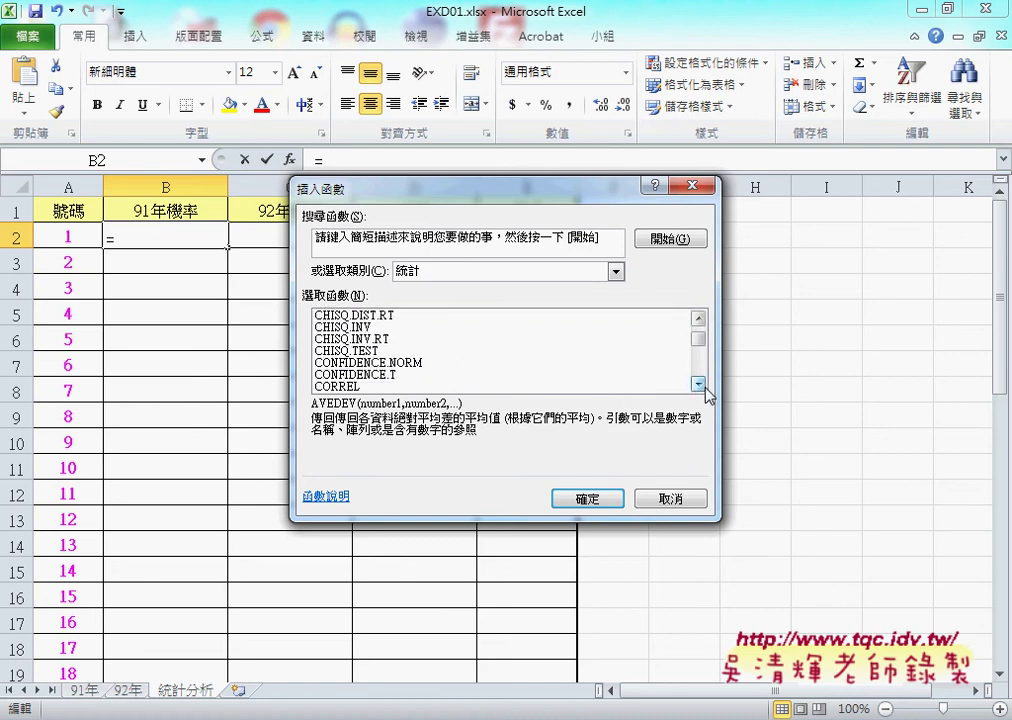
double_click(703, 385)
left_click(703, 385)
left_click(703, 385)
left_click(703, 385)
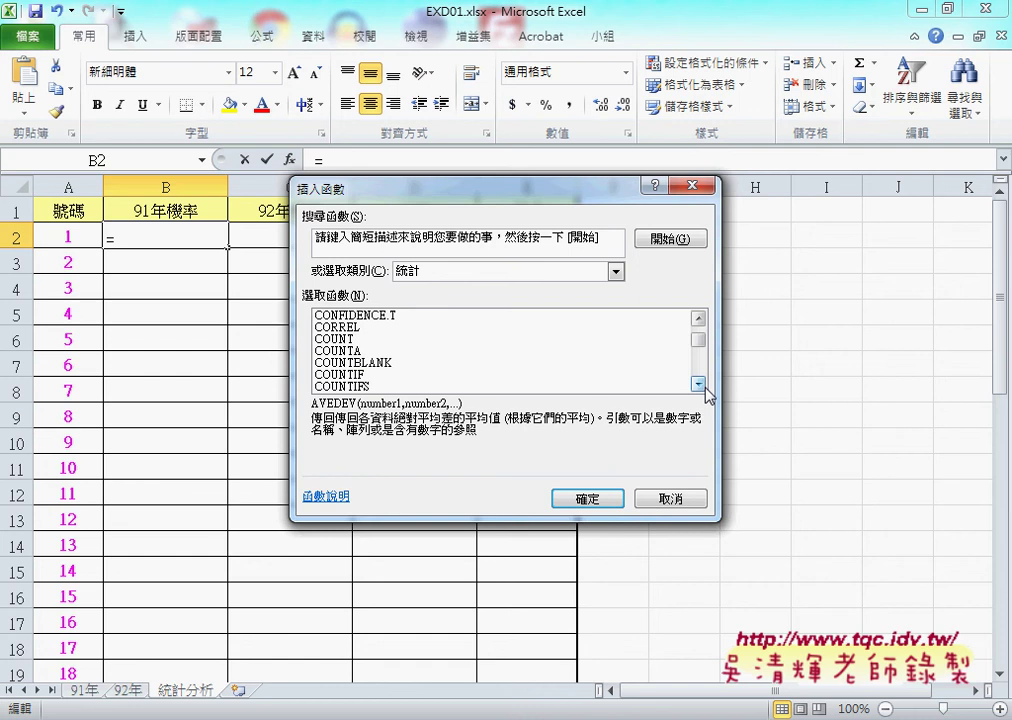
left_click(356, 376)
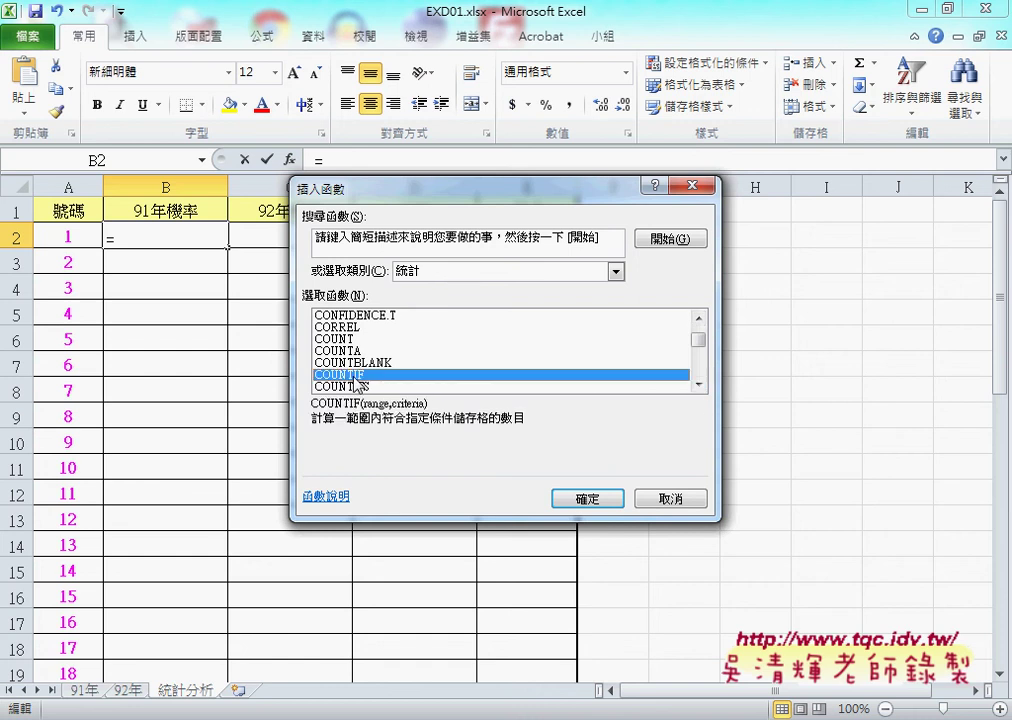
left_click(584, 497)
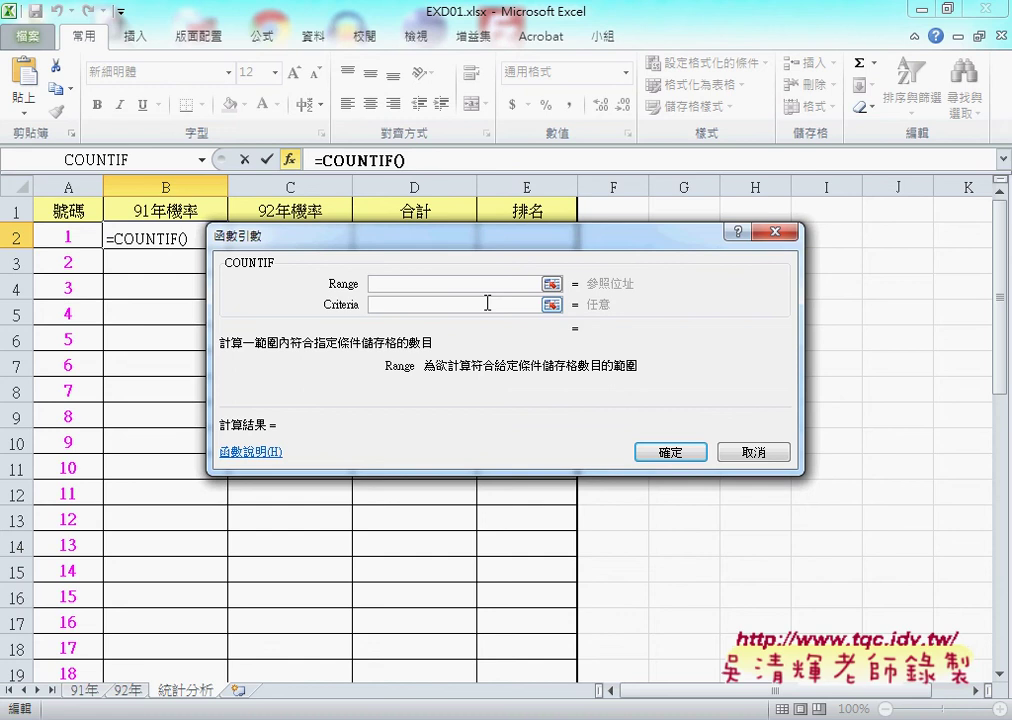
- Set COUNTIF's Range to 開獎91 via F3 and Criteria to A2, giving =COUNTIF(開獎91,A2)
key("F3")
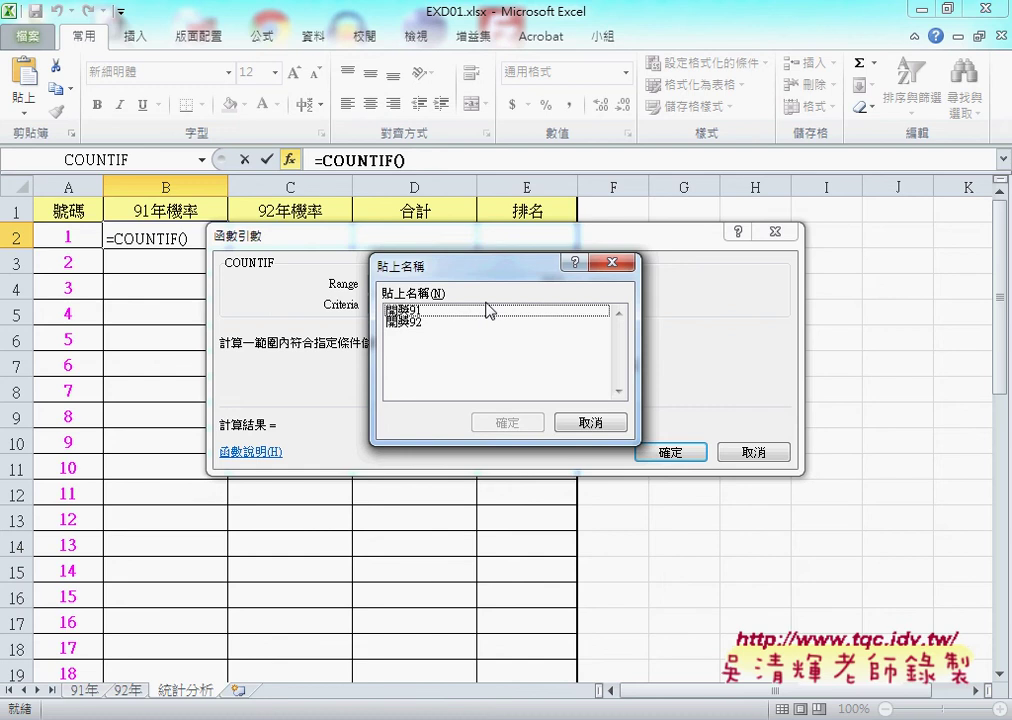
left_click(488, 311)
left_click(510, 422)
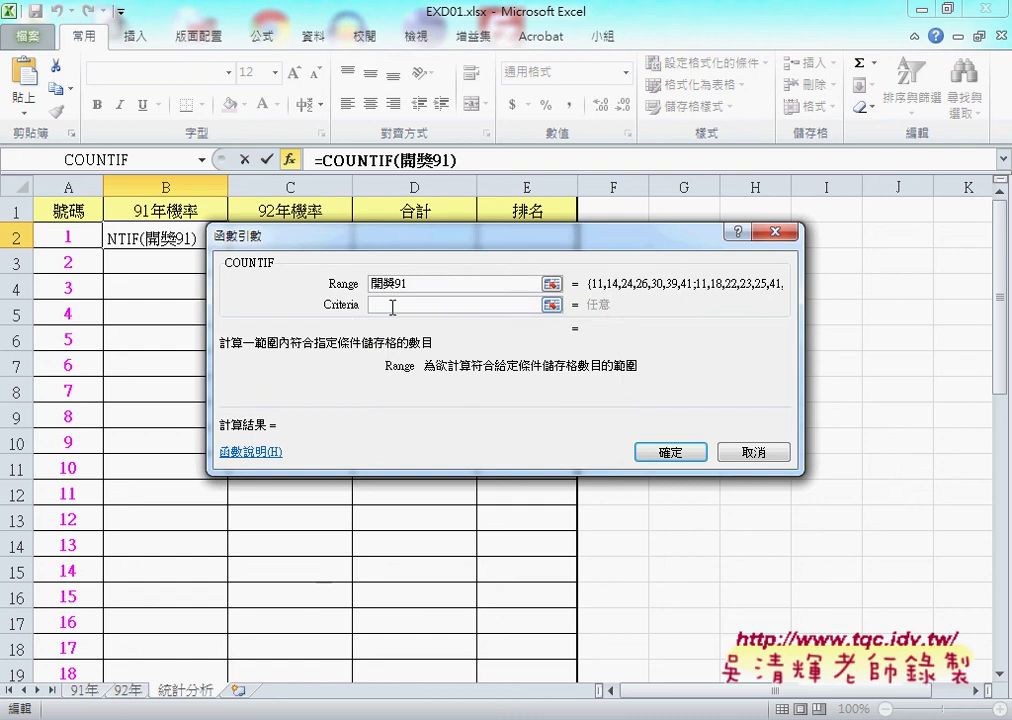
left_click(392, 308)
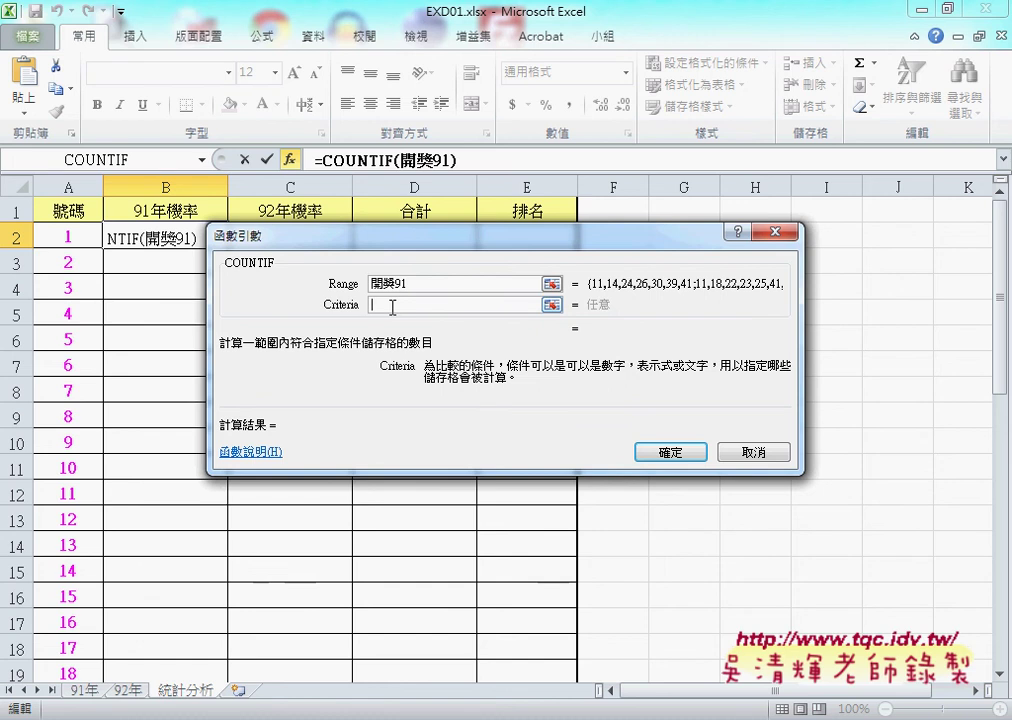
left_click(91, 235)
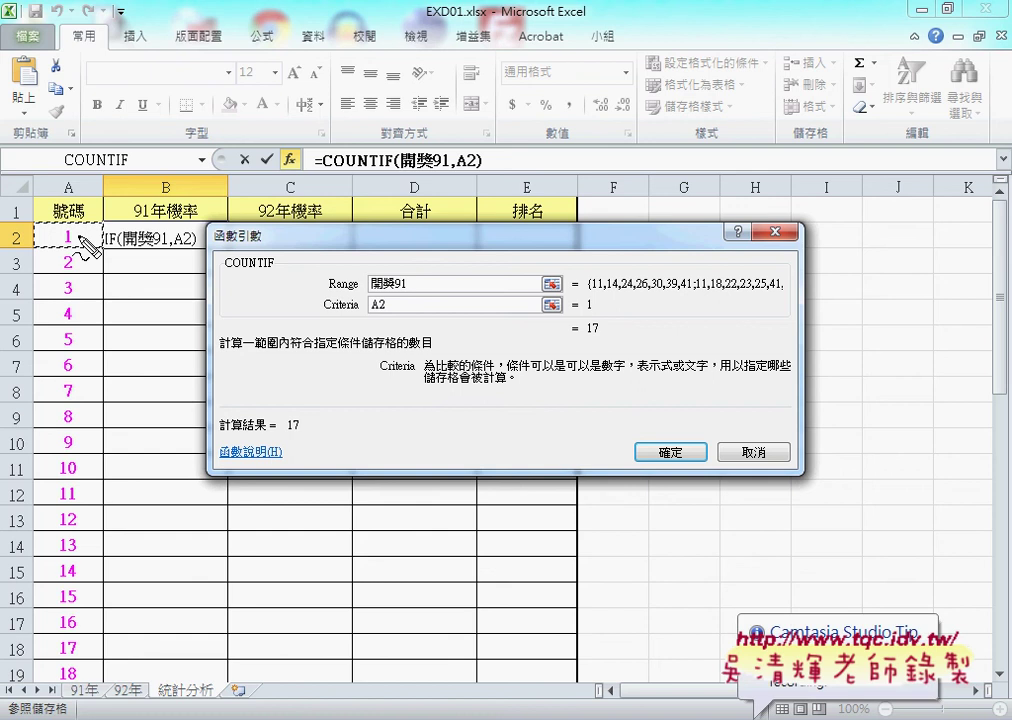
mouse_move(597, 343)
left_mouse_down()
mouse_move(608, 318)
mouse_move(601, 338)
left_mouse_up()
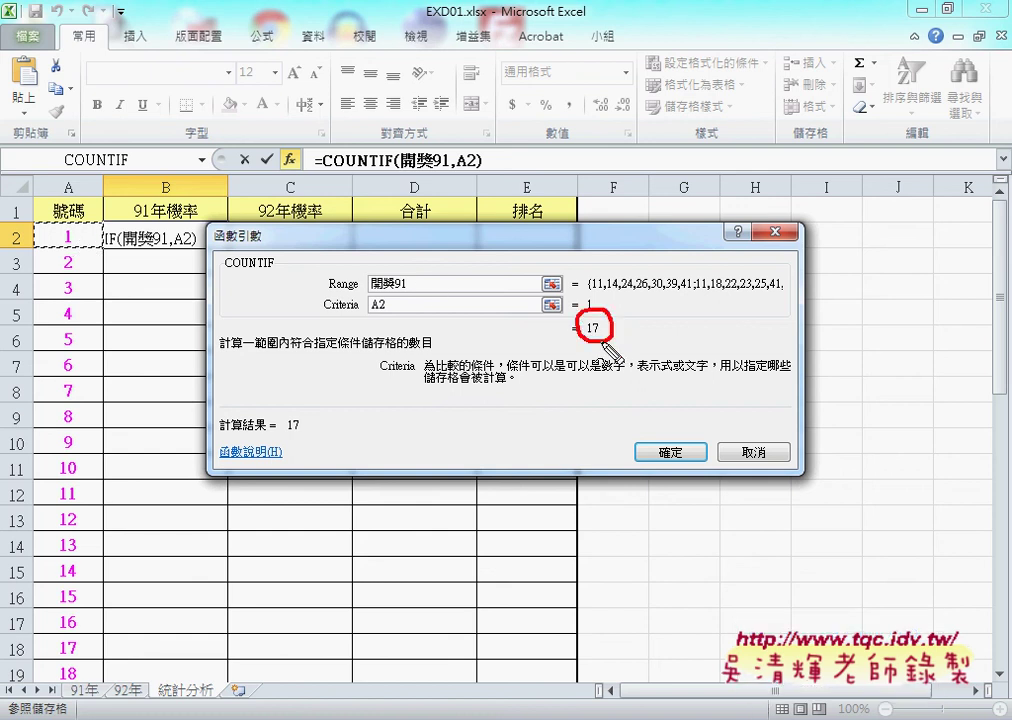
key("Escape")
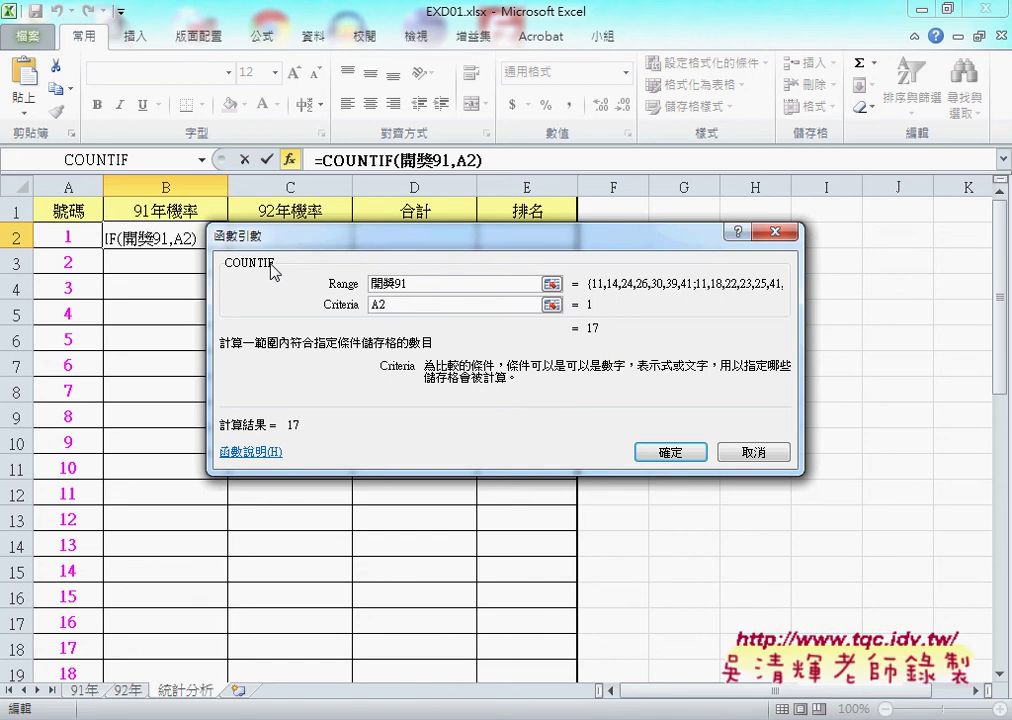
left_click(466, 284)
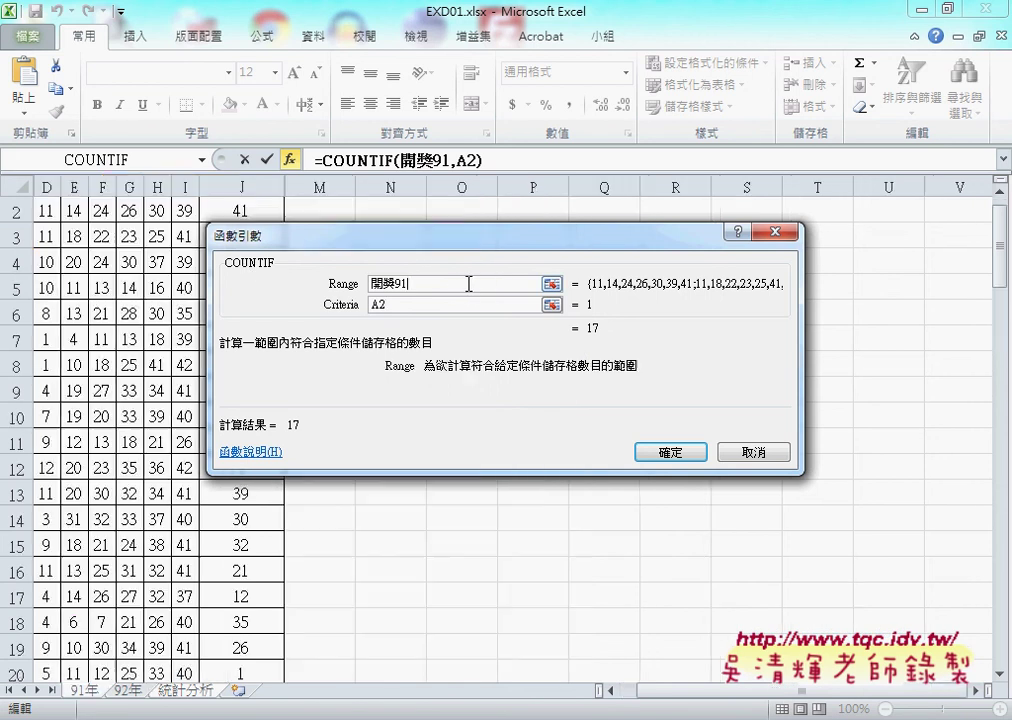
left_click(436, 304)
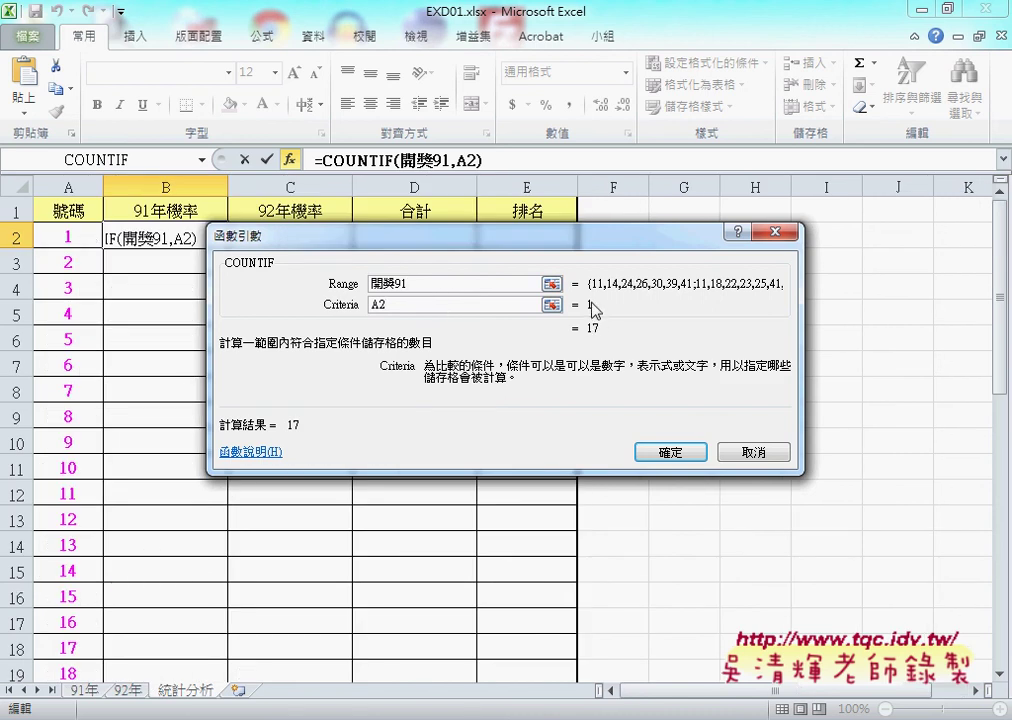
left_click(670, 452)
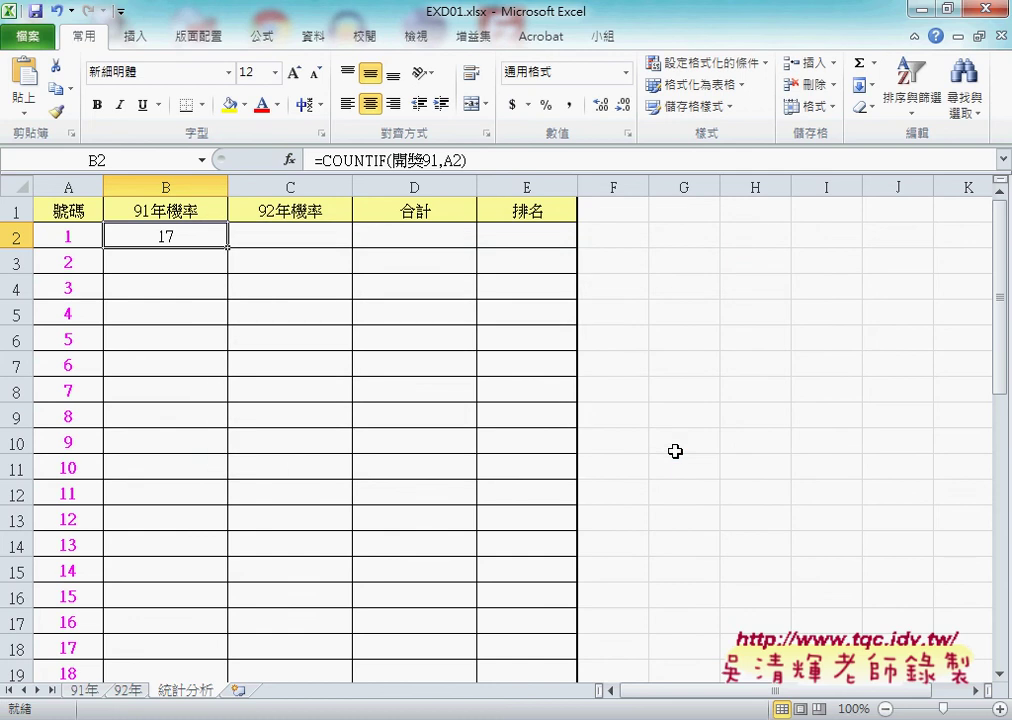
- Fill B2's COUNTIF formula down column B for all numbers
double_click(228, 247)
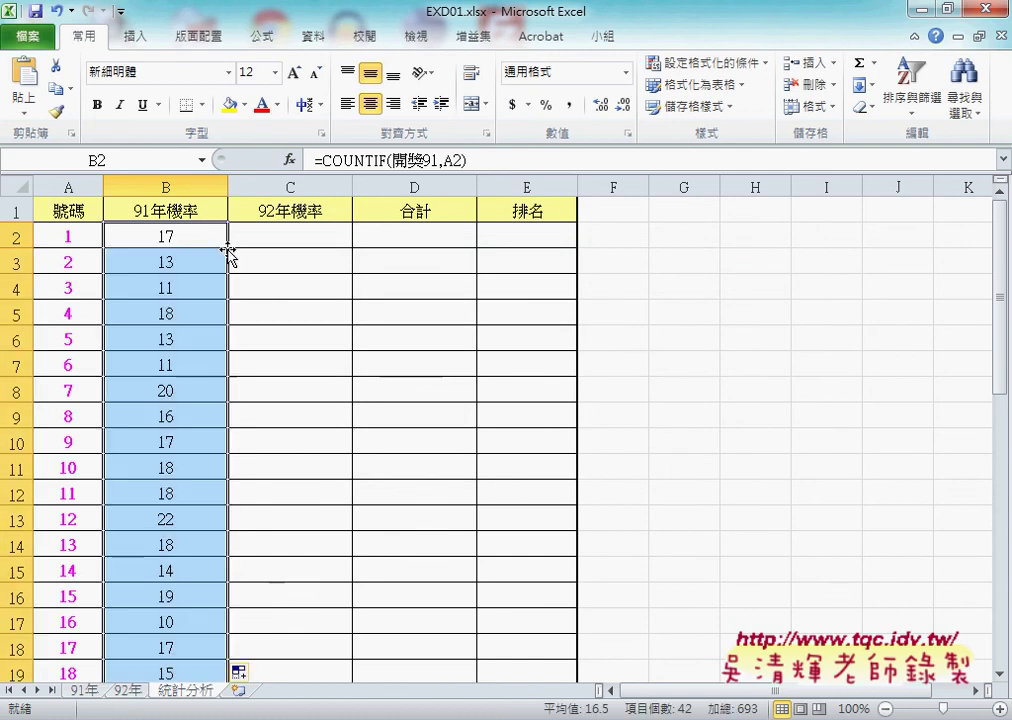
scroll(147, 542, "down", 3)
scroll(147, 542, "down", 1)
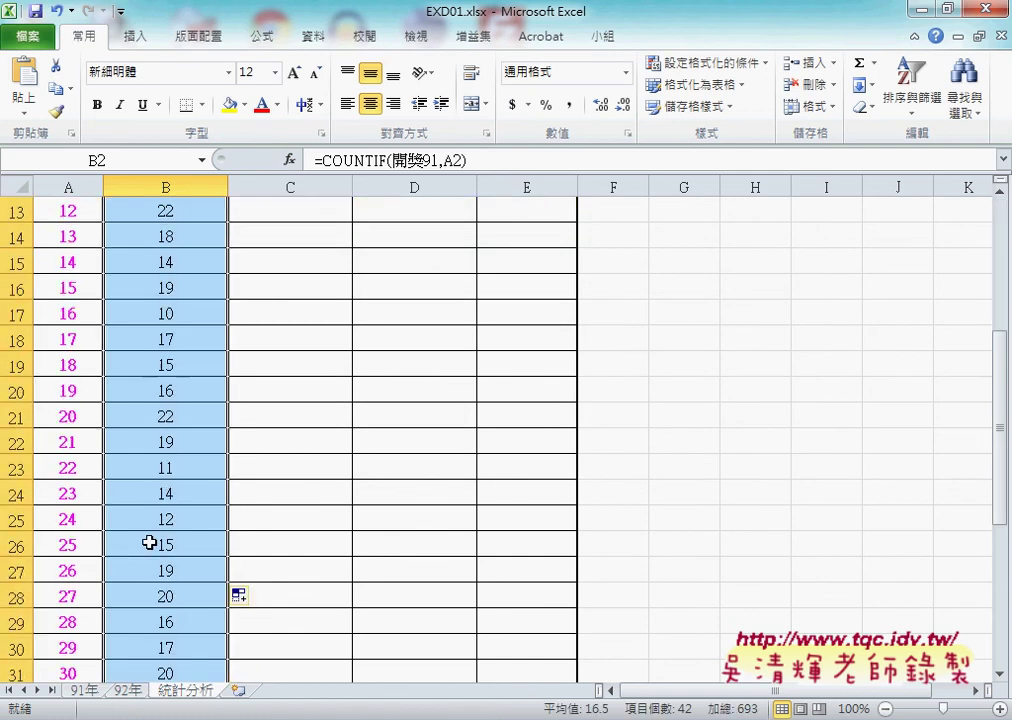
scroll(147, 542, "down", 6)
scroll(147, 542, "up", 9)
scroll(147, 542, "up", 1)
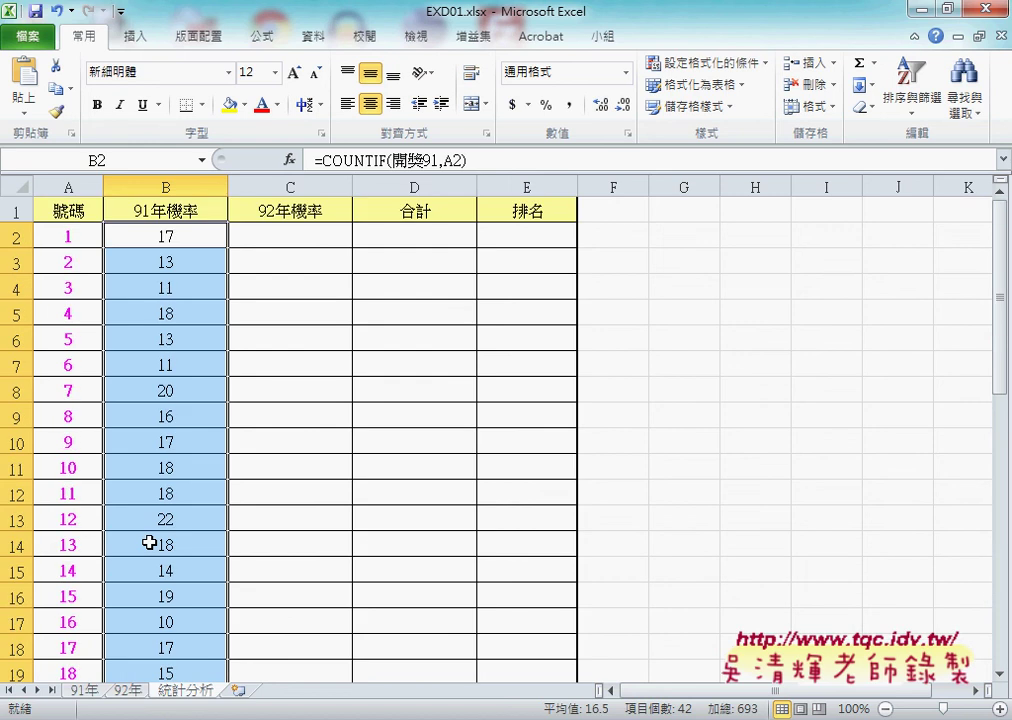
left_click(175, 237)
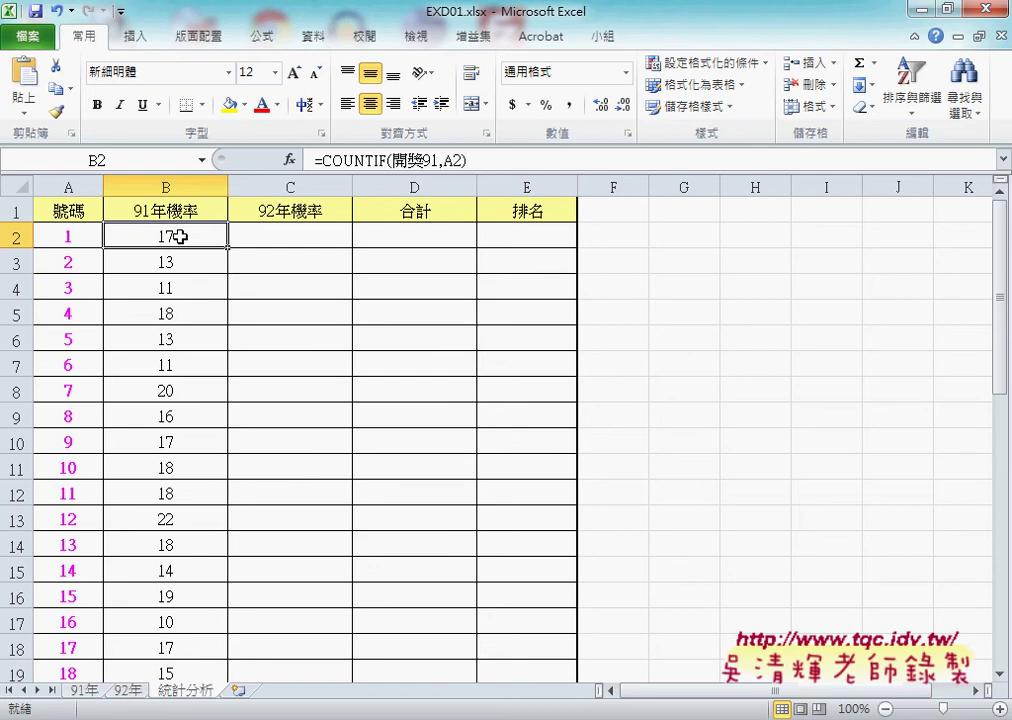
- Scroll through column B to verify the counts reach number 42
scroll(219, 420, "down", 2)
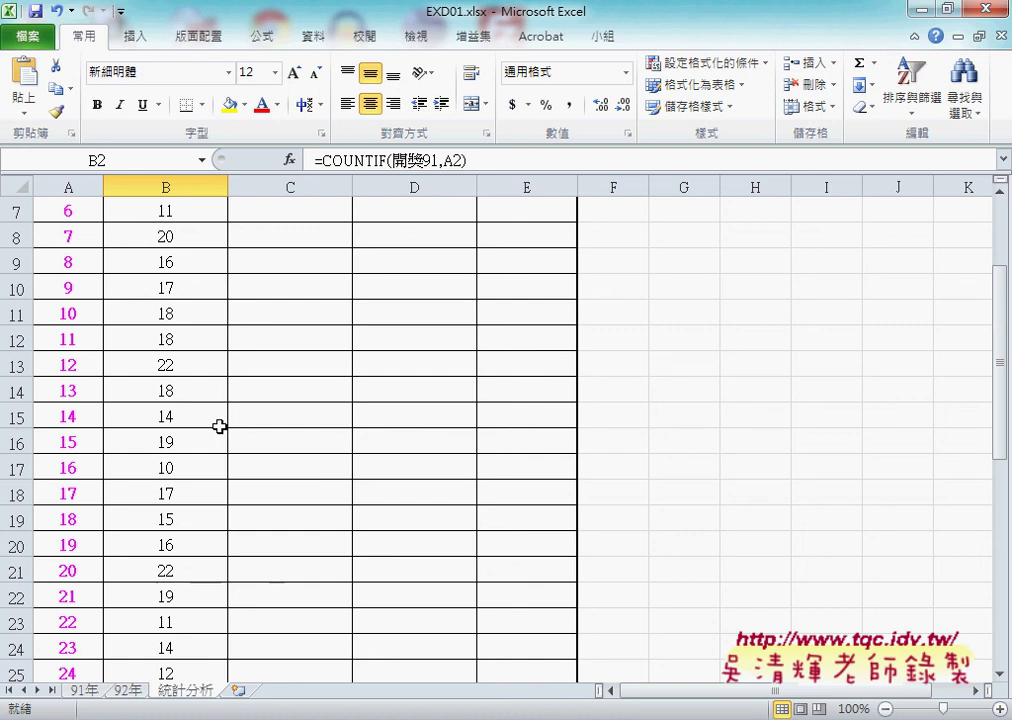
scroll(219, 426, "down", 2)
scroll(219, 426, "down", 1)
scroll(219, 426, "down", 1)
scroll(219, 426, "down", 2)
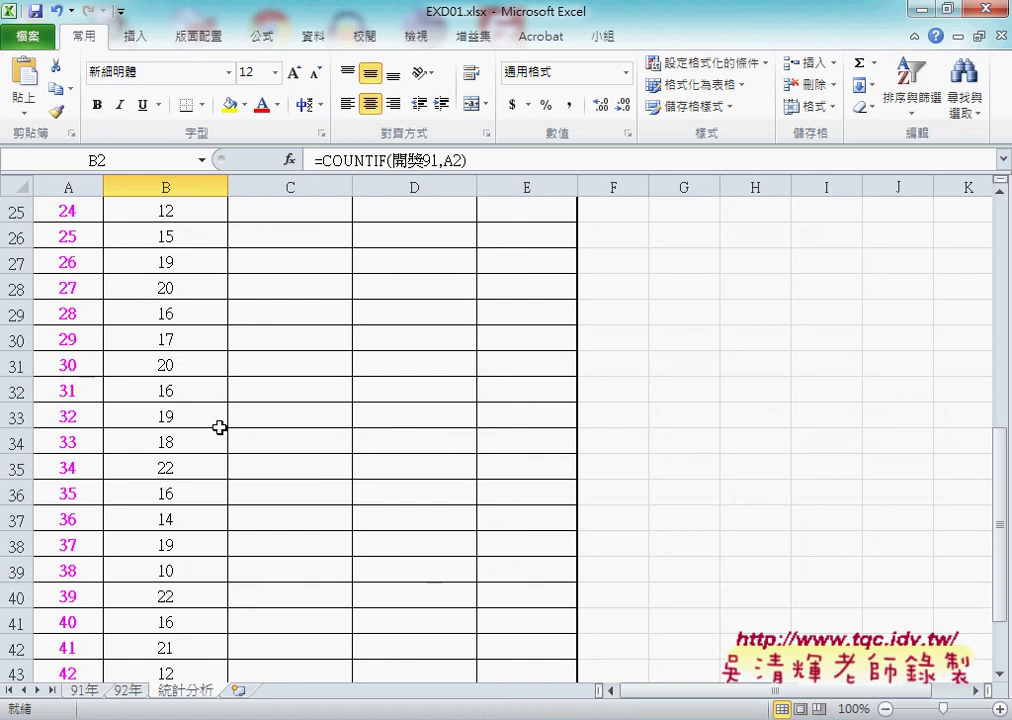
scroll(219, 427, "up", 5)
scroll(219, 427, "up", 3)
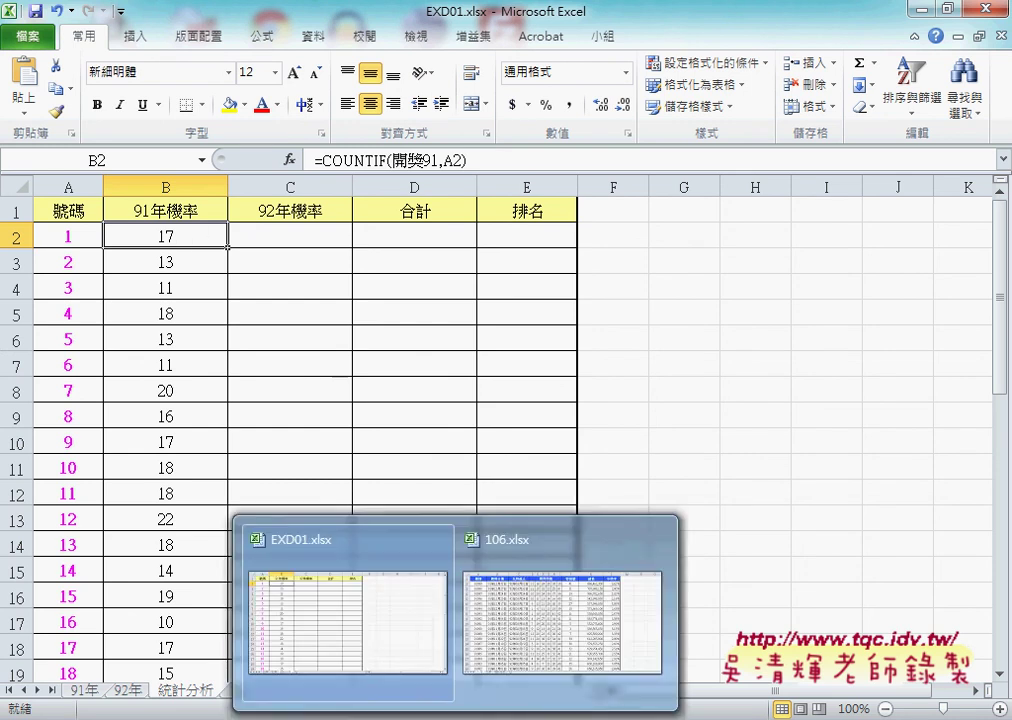
left_click(544, 630)
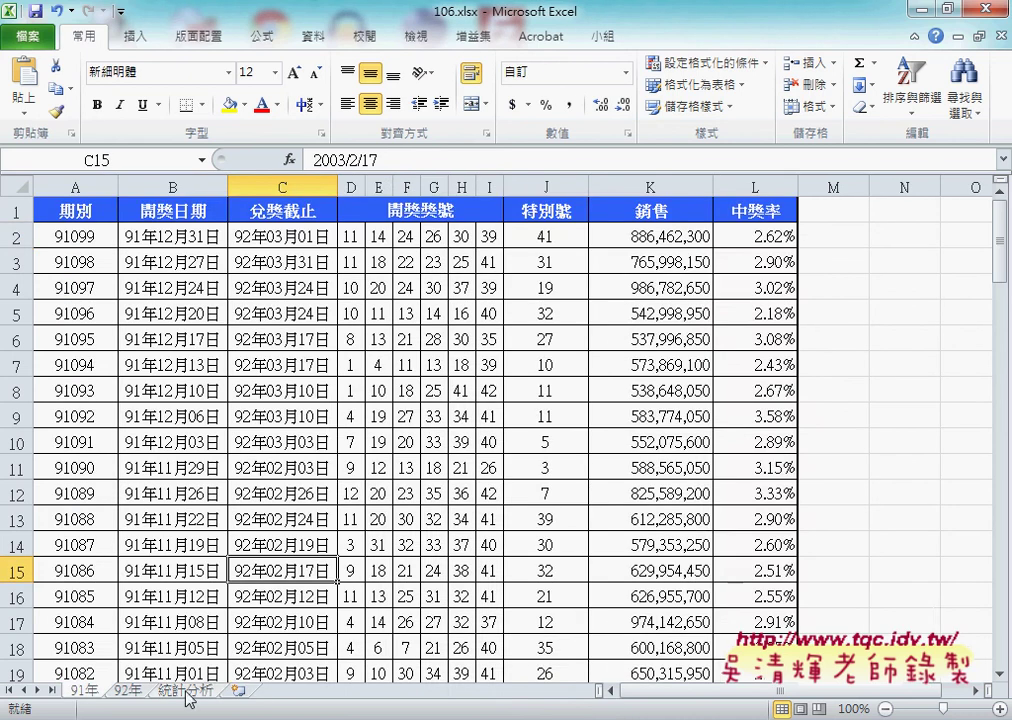
left_click(186, 691)
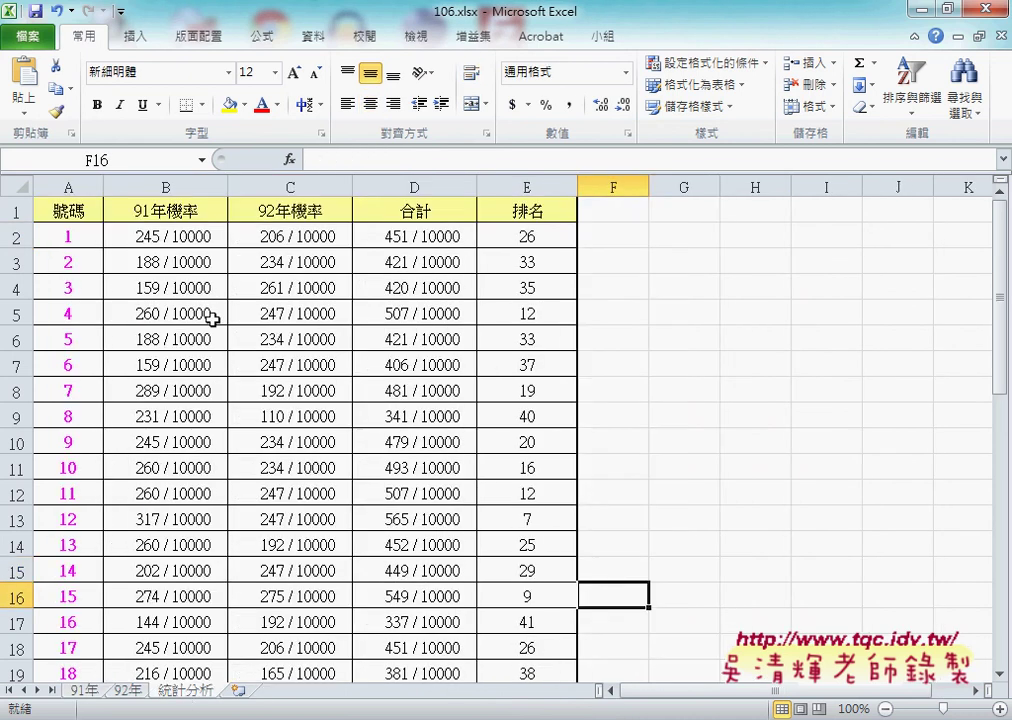
left_click(189, 238)
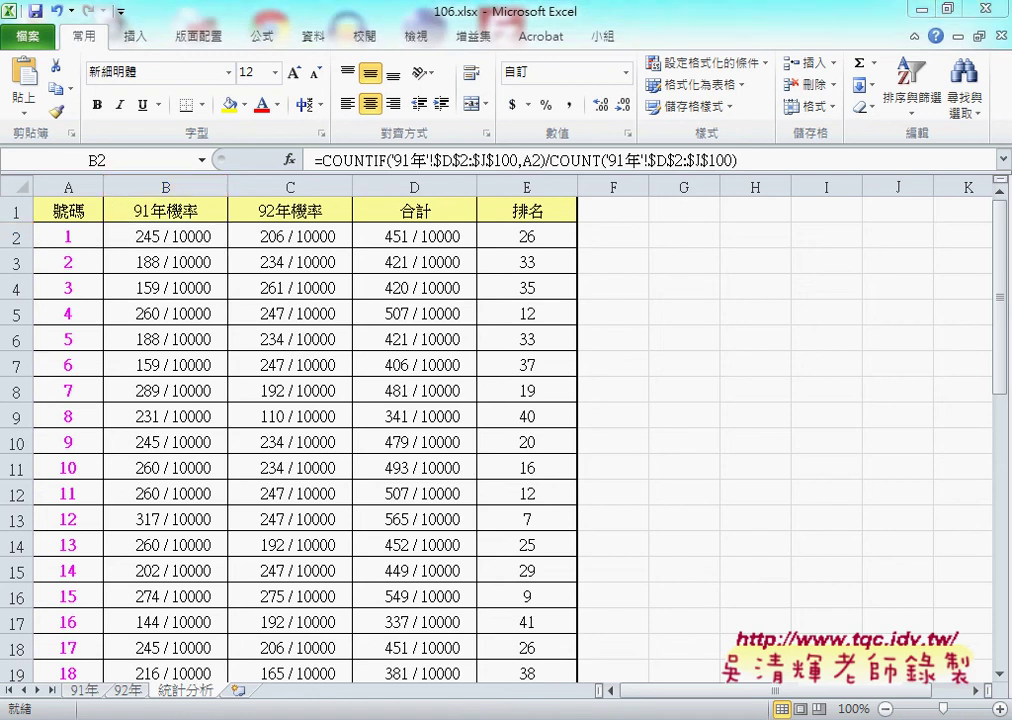
left_click(400, 643)
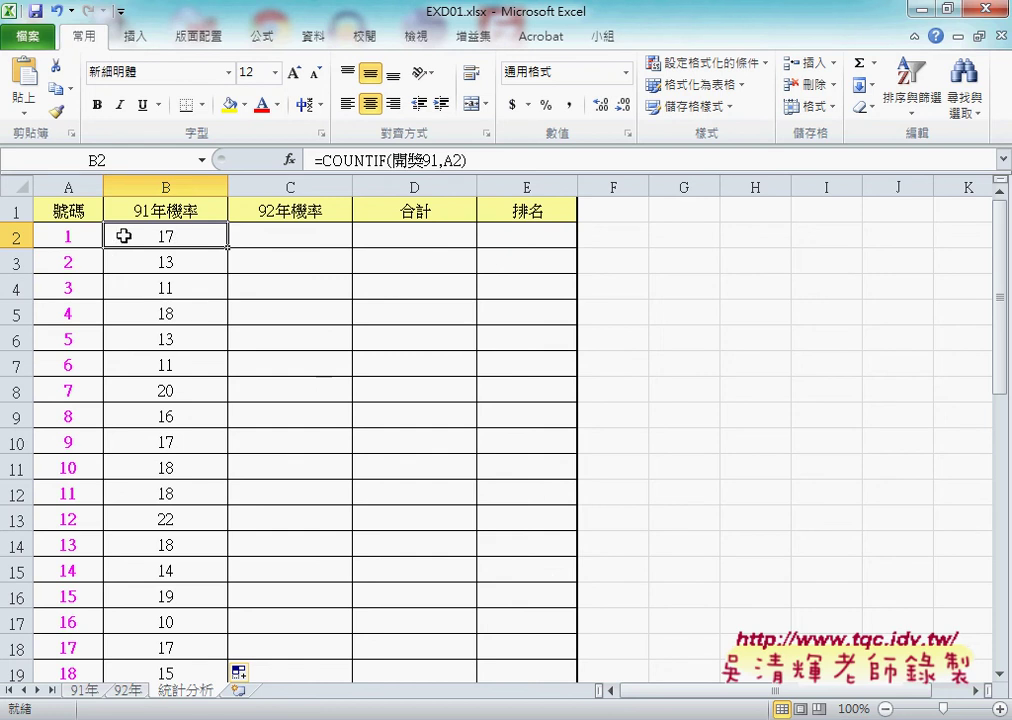
- Insert a COUNTIF function into cell C2
left_click(266, 236)
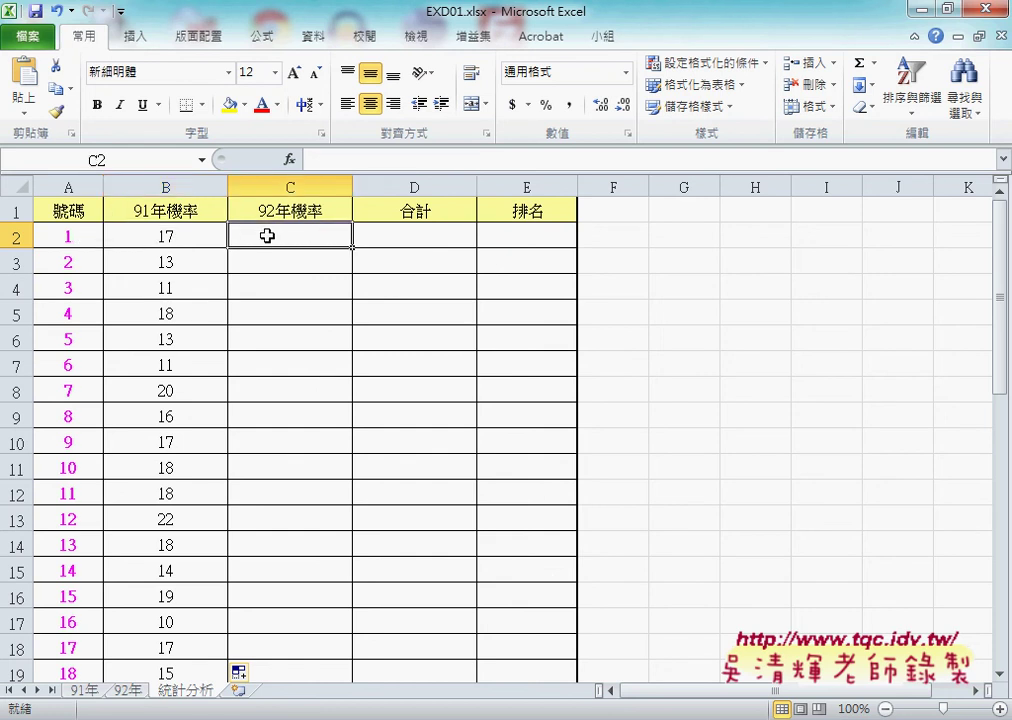
left_click(289, 160)
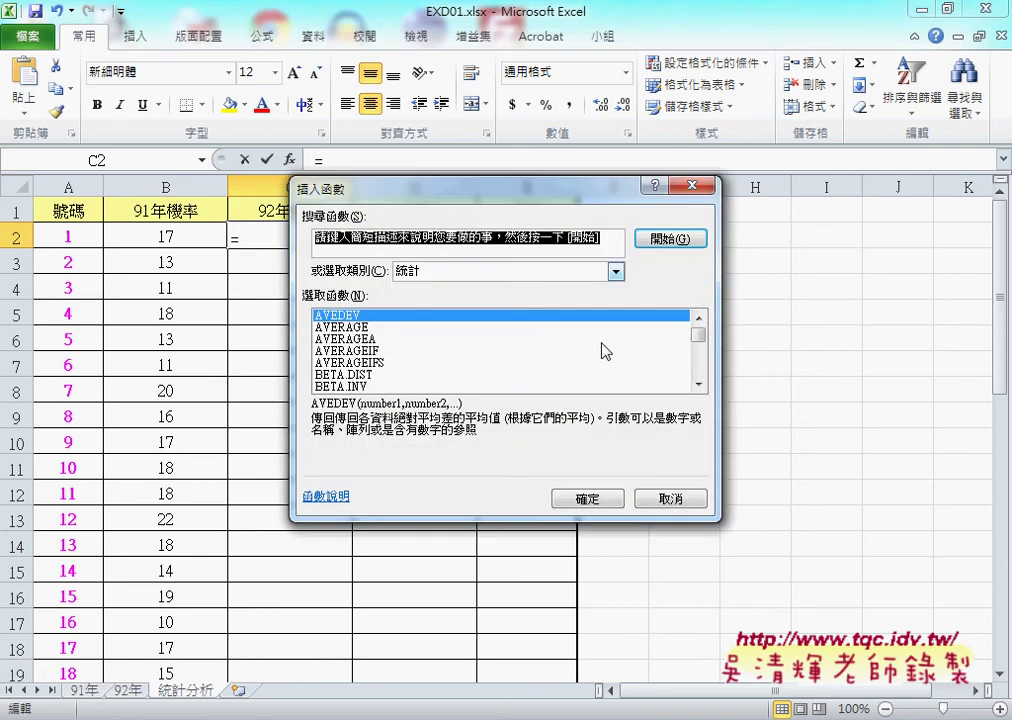
left_click(697, 385)
left_click_drag(697, 385, 697, 385)
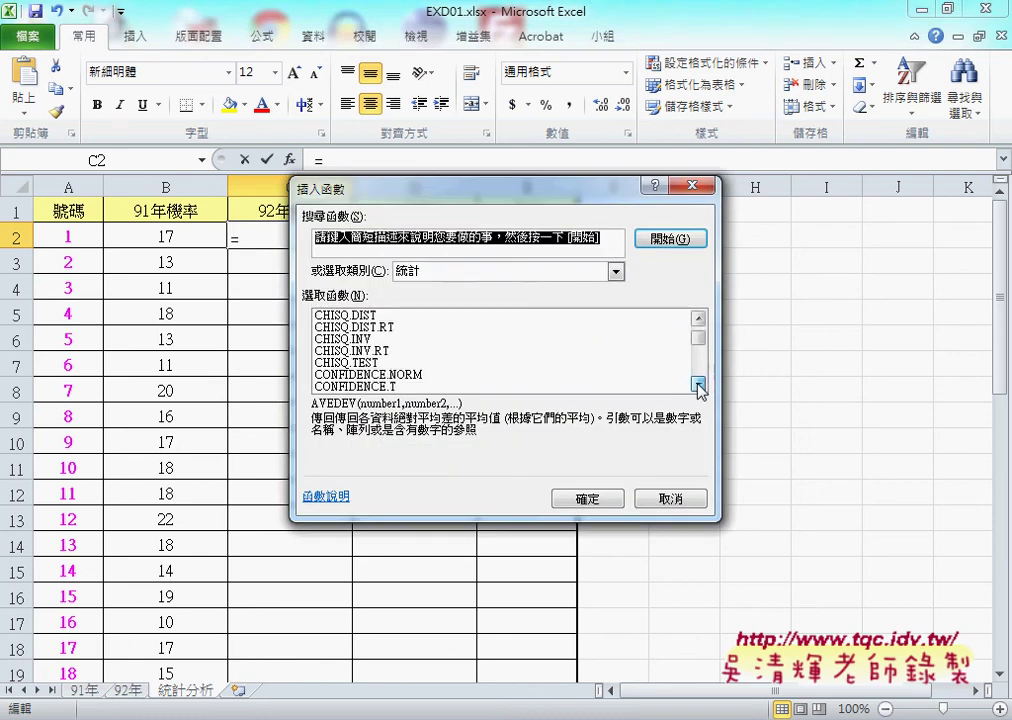
left_click(697, 385)
left_click(452, 374)
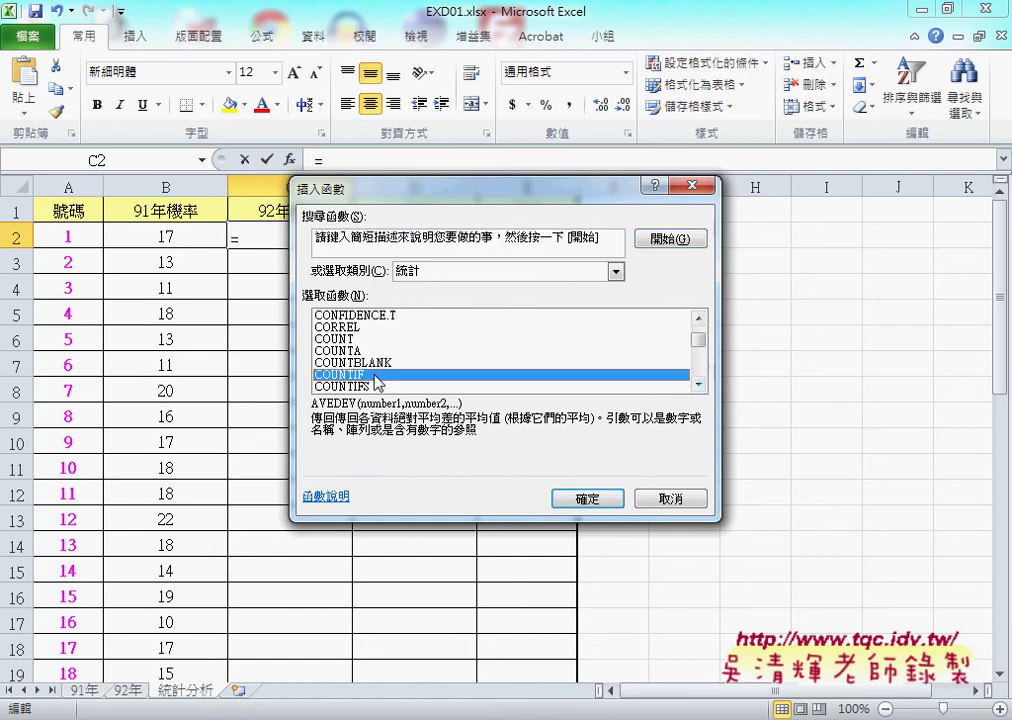
left_click(578, 496)
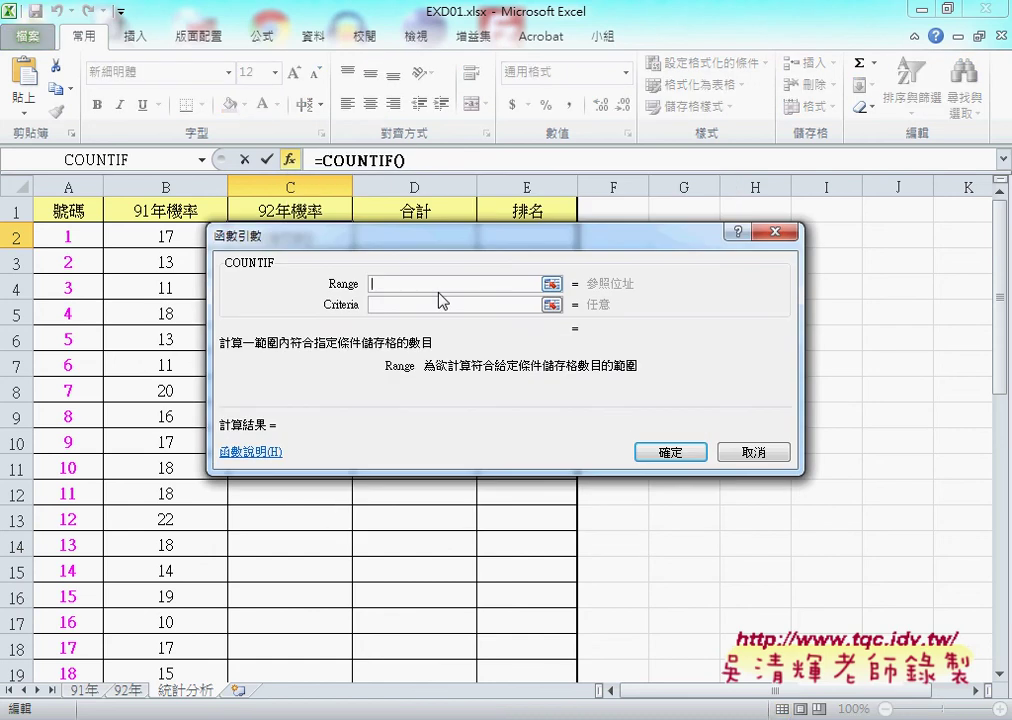
- Set Range to 開獎92 via F3 and Criteria to A2, completing =COUNTIF(開獎92,A2)
key("F3")
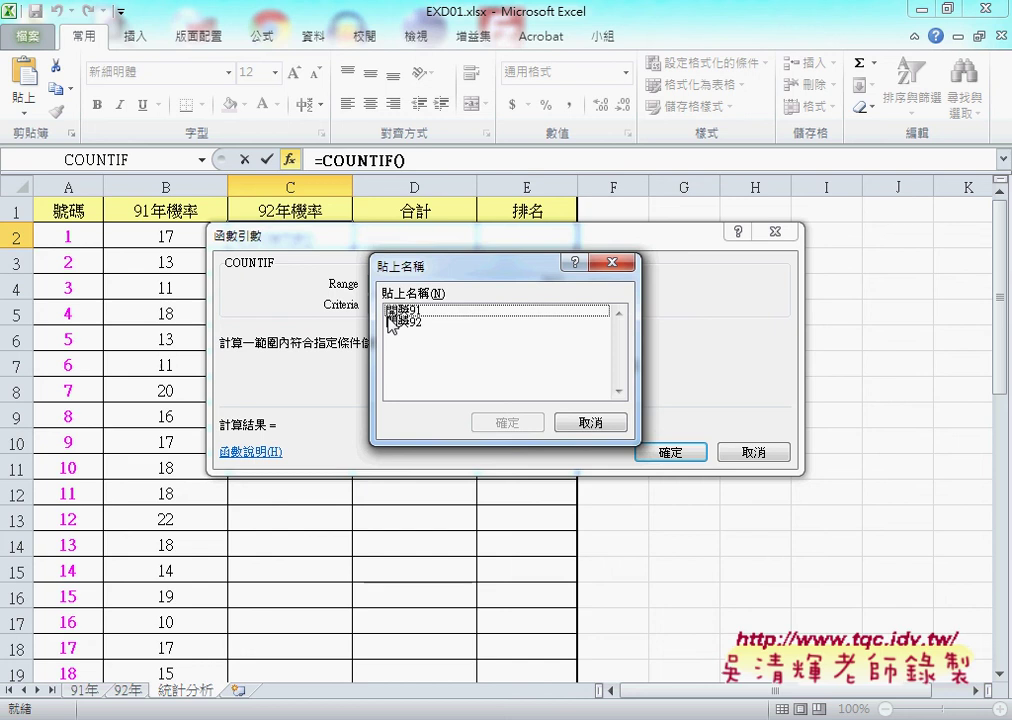
left_click(404, 322)
left_click(518, 424)
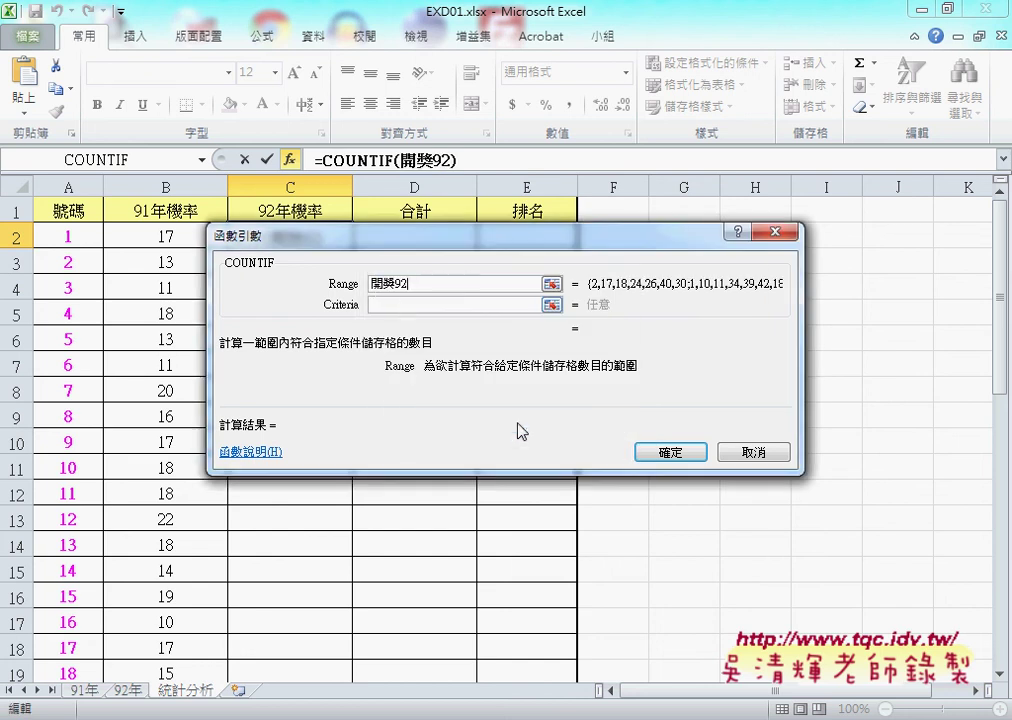
left_click(398, 304)
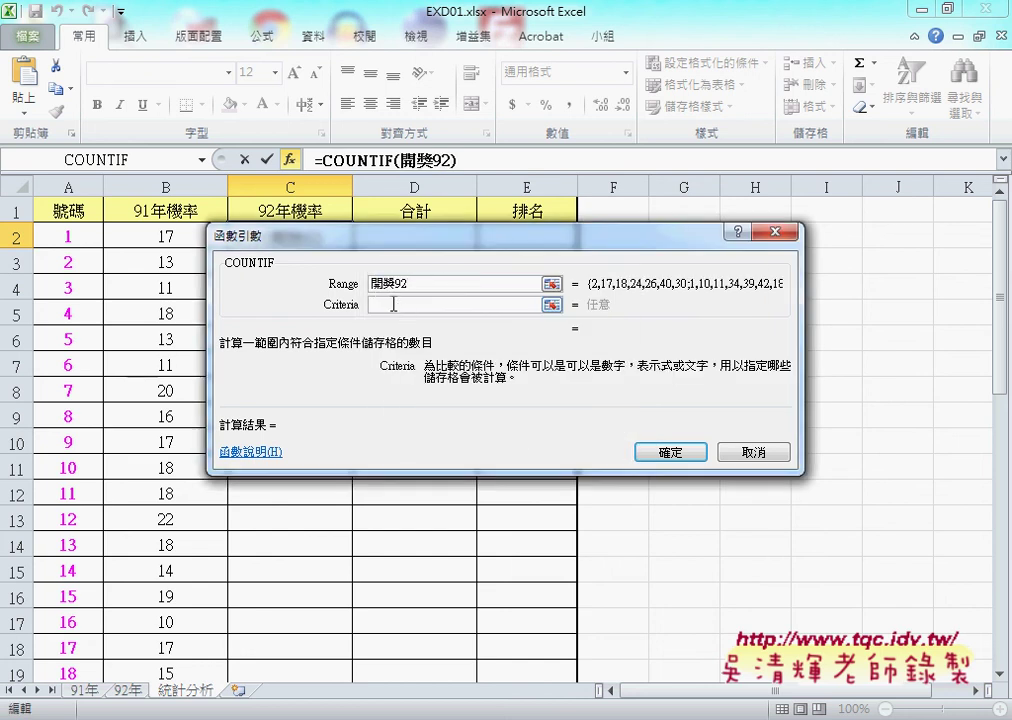
left_click(87, 232)
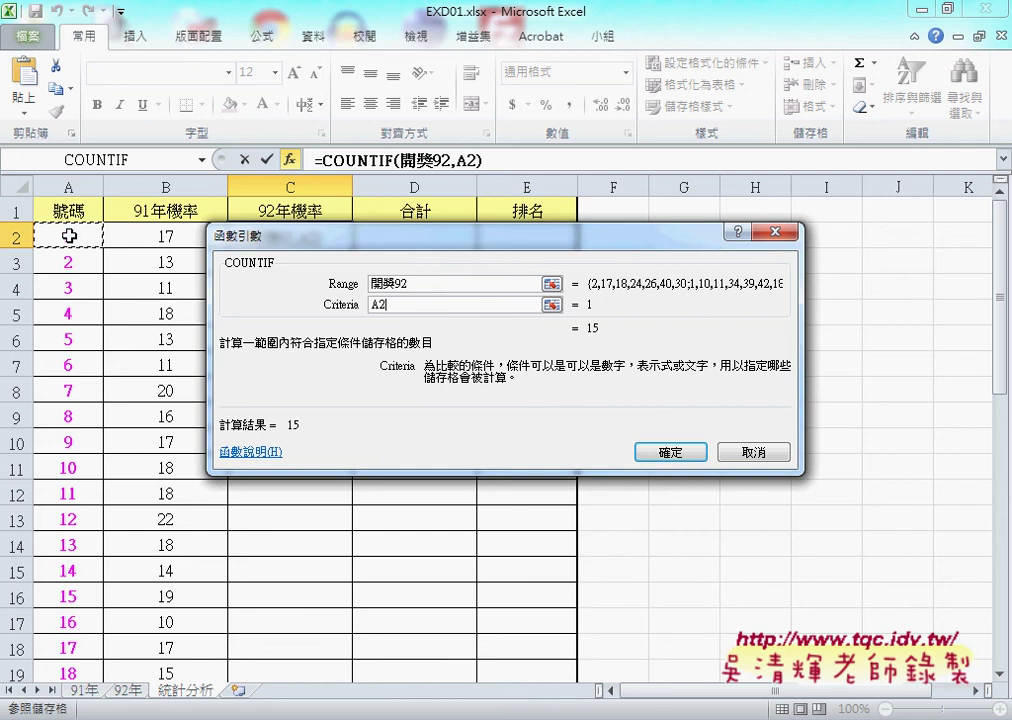
left_click(668, 453)
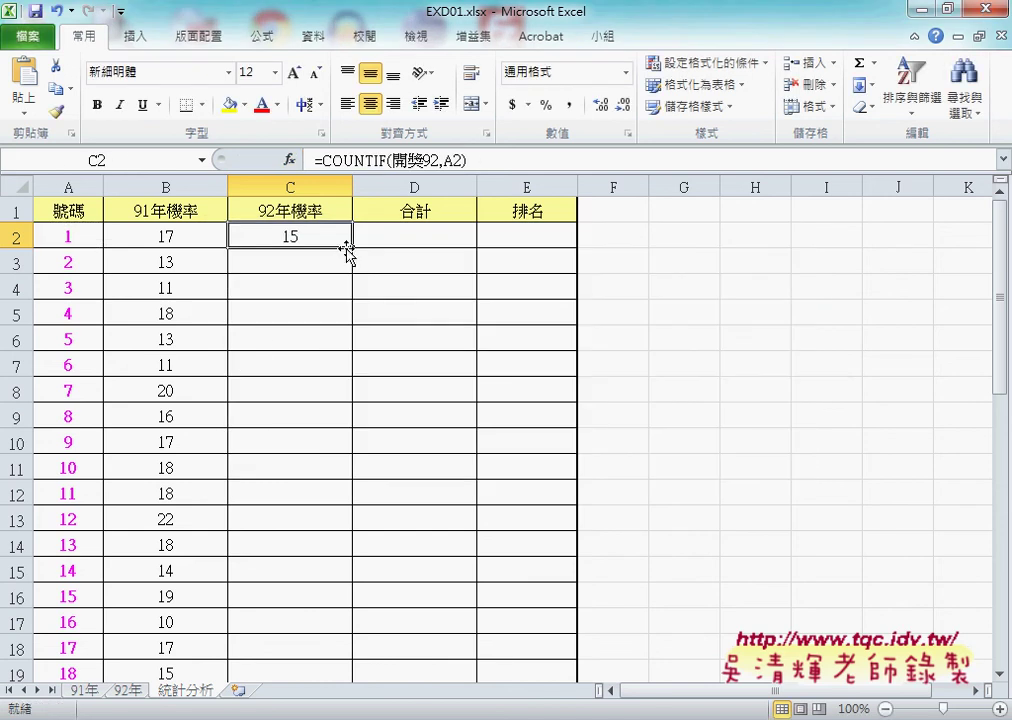
- Copy C2's COUNTIF down column C and compare it with the B2 formula
double_click(352, 248)
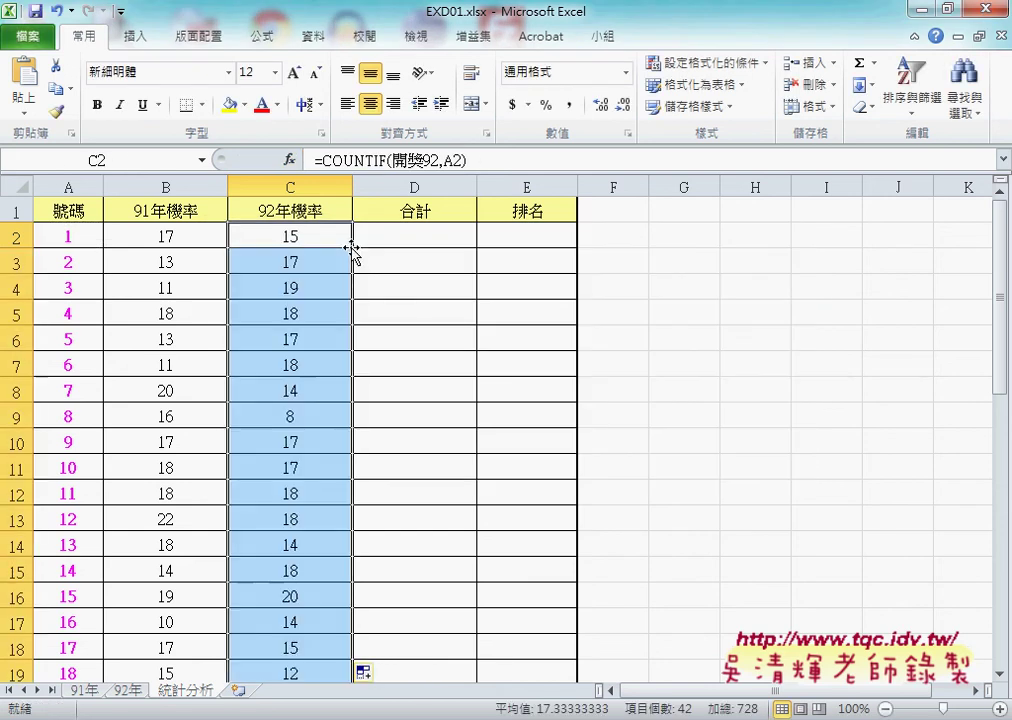
left_click(288, 234)
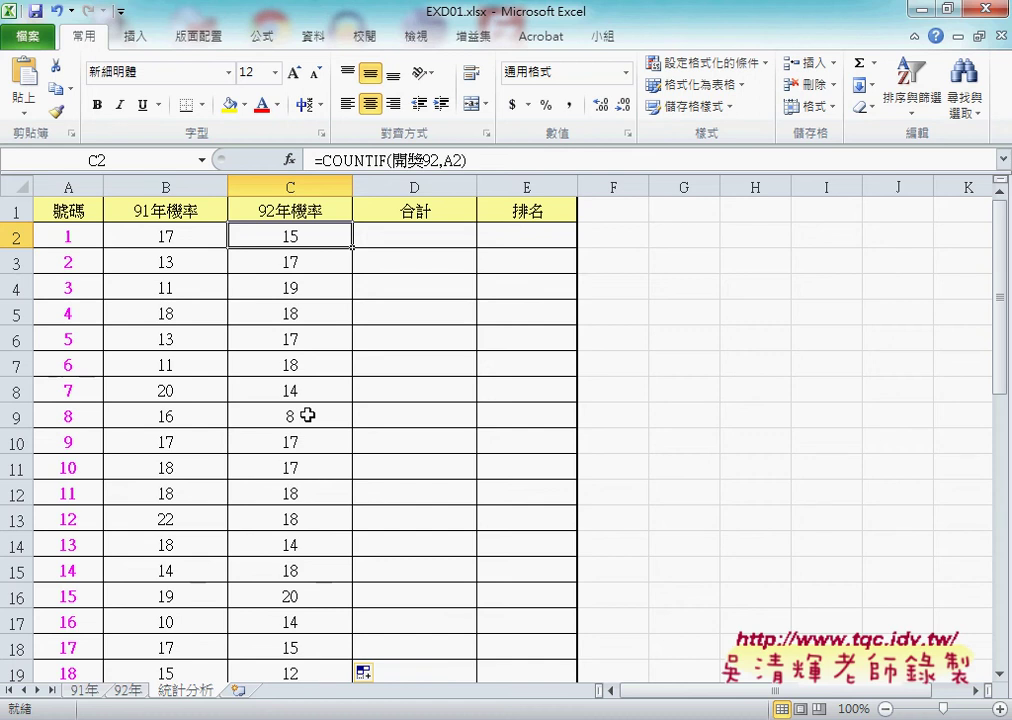
key("Left")
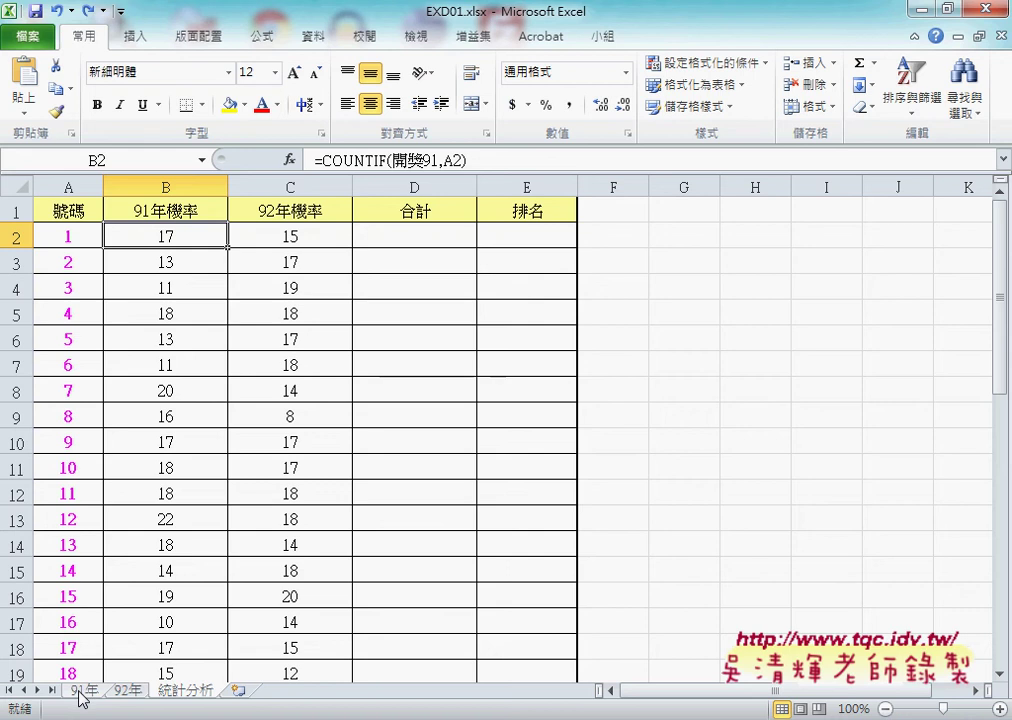
left_click(682, 236)
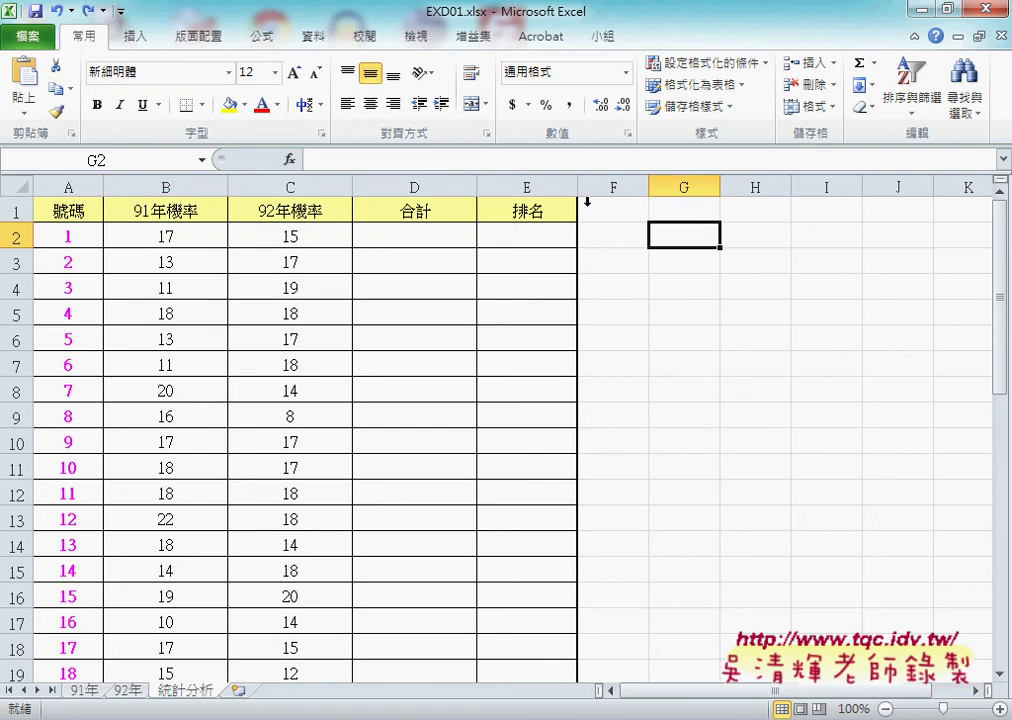
left_click(289, 159)
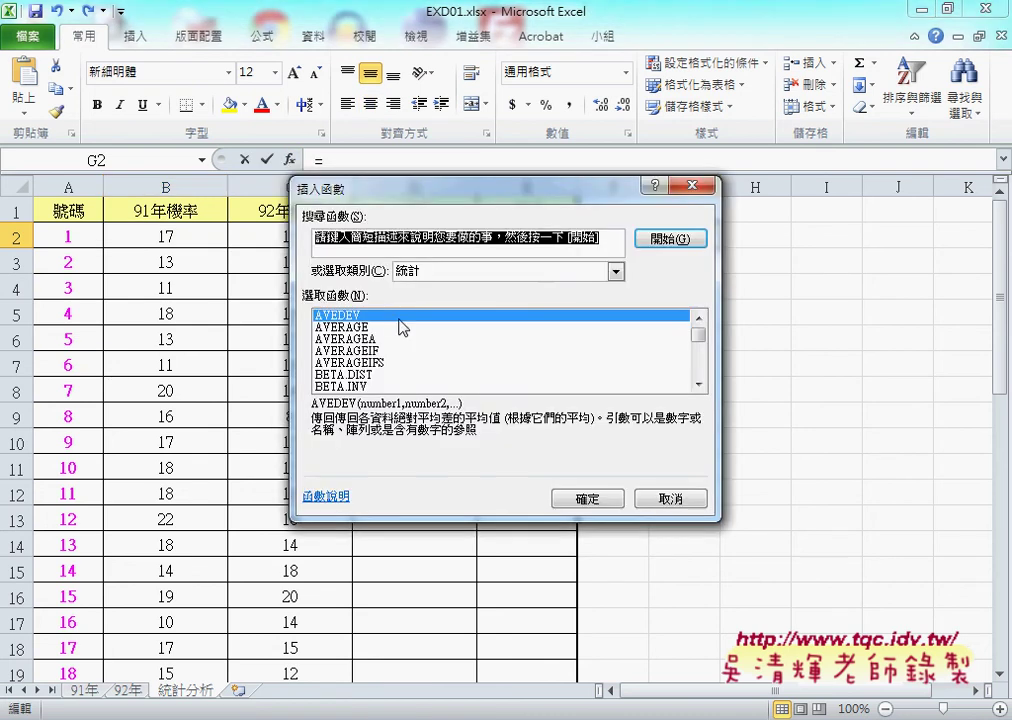
left_click(698, 384)
left_click(698, 384)
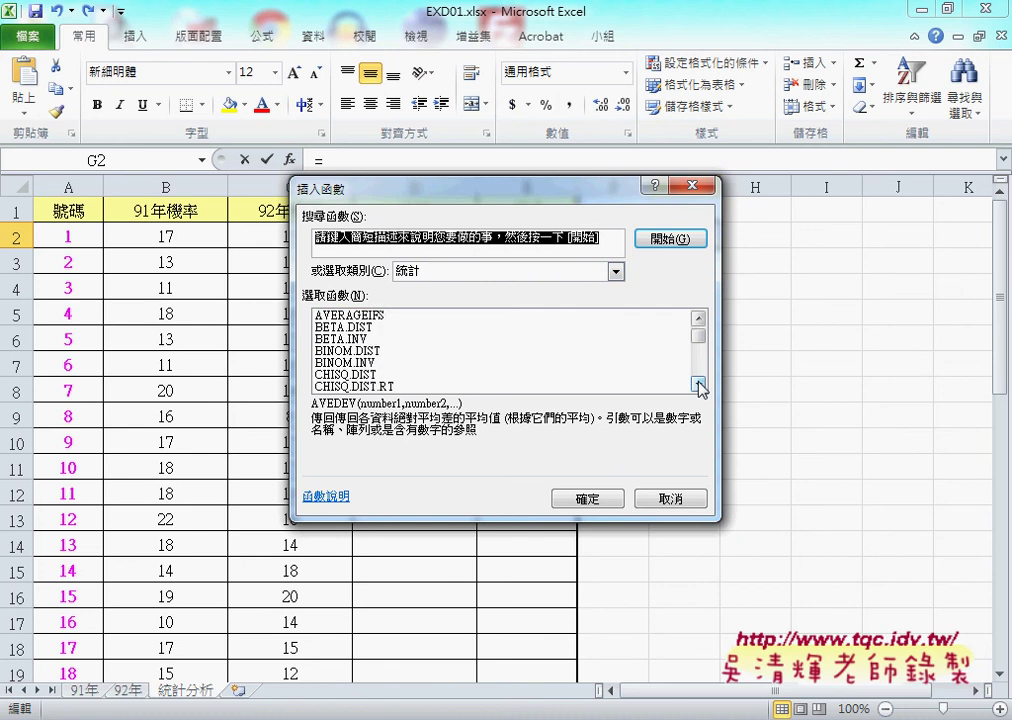
left_click(698, 384)
left_click(698, 384)
scroll(533, 384, "down", 1)
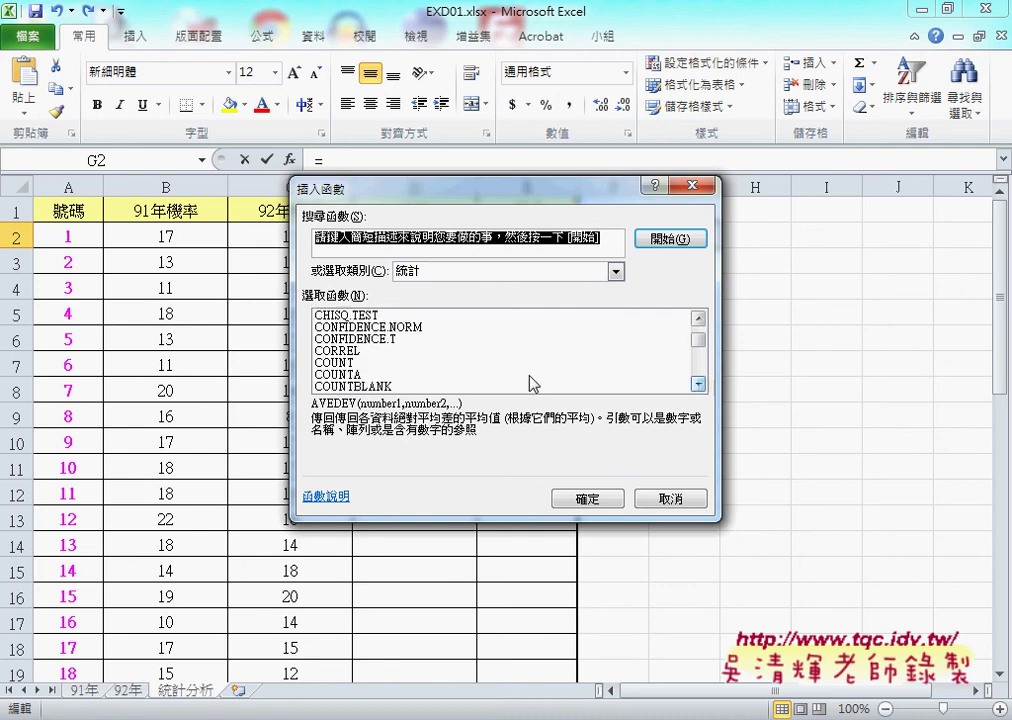
left_click(340, 362)
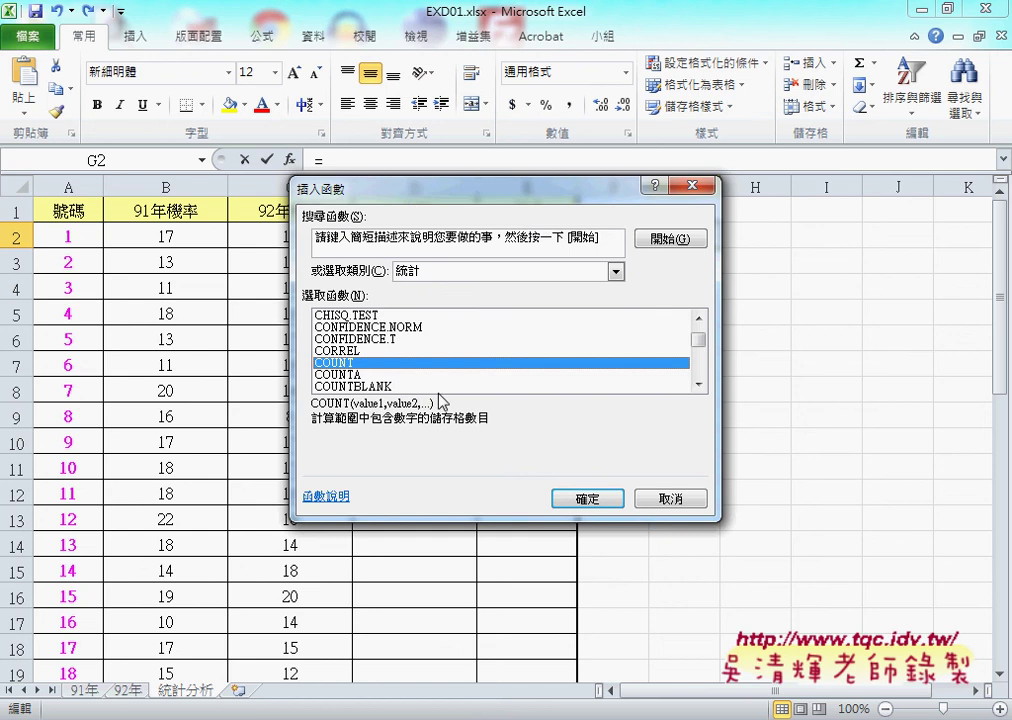
left_click(590, 499)
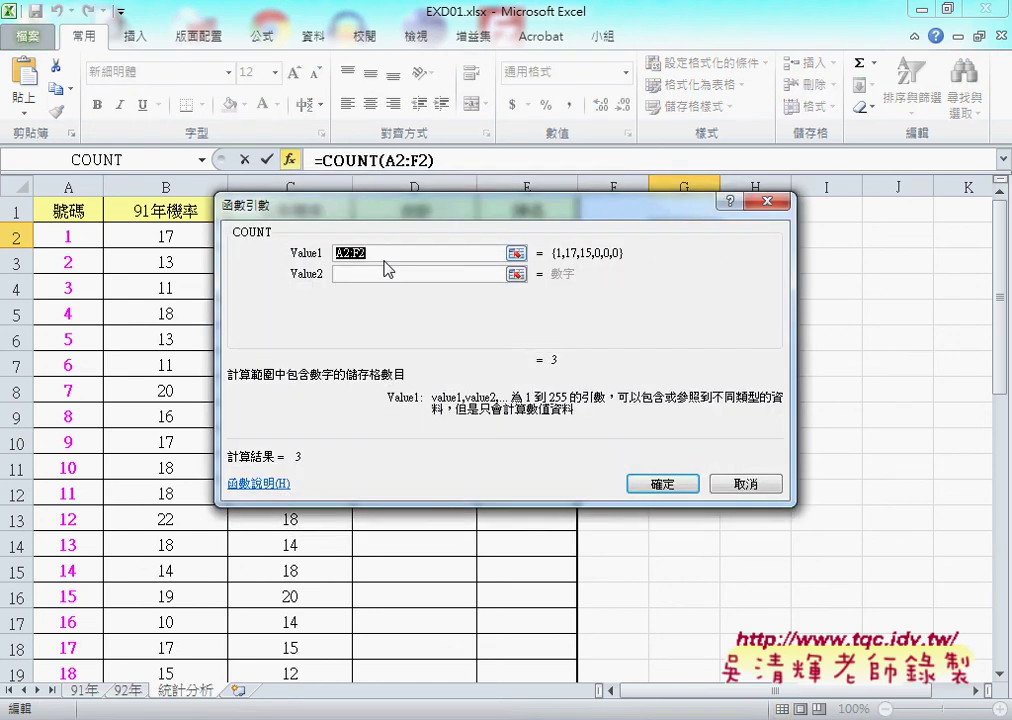
key("F3")
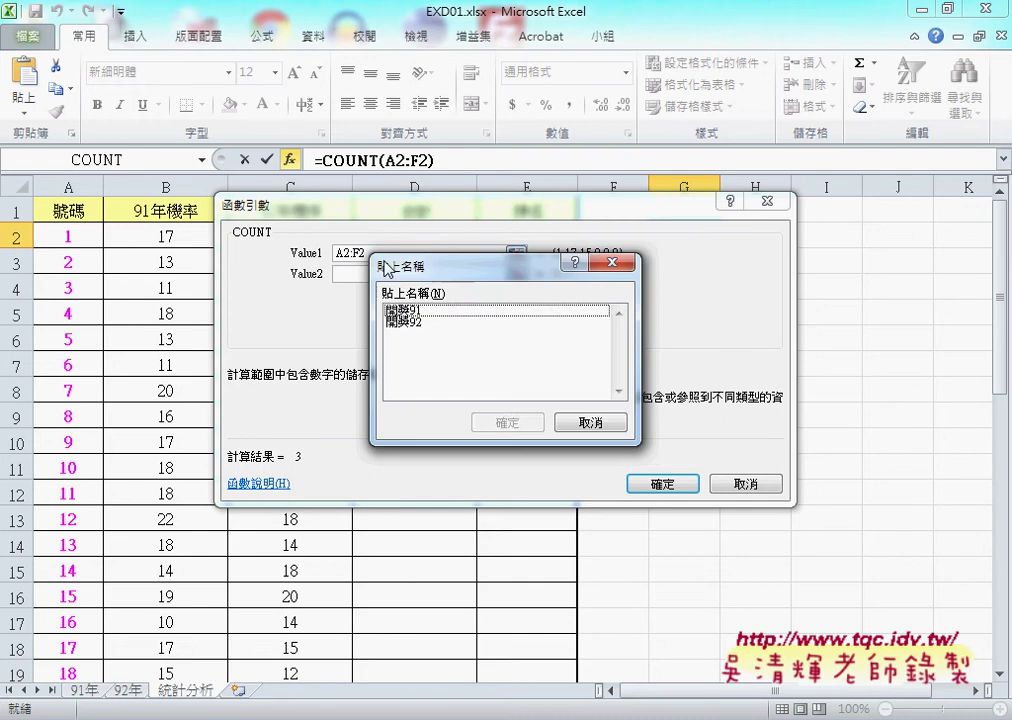
left_click(420, 312)
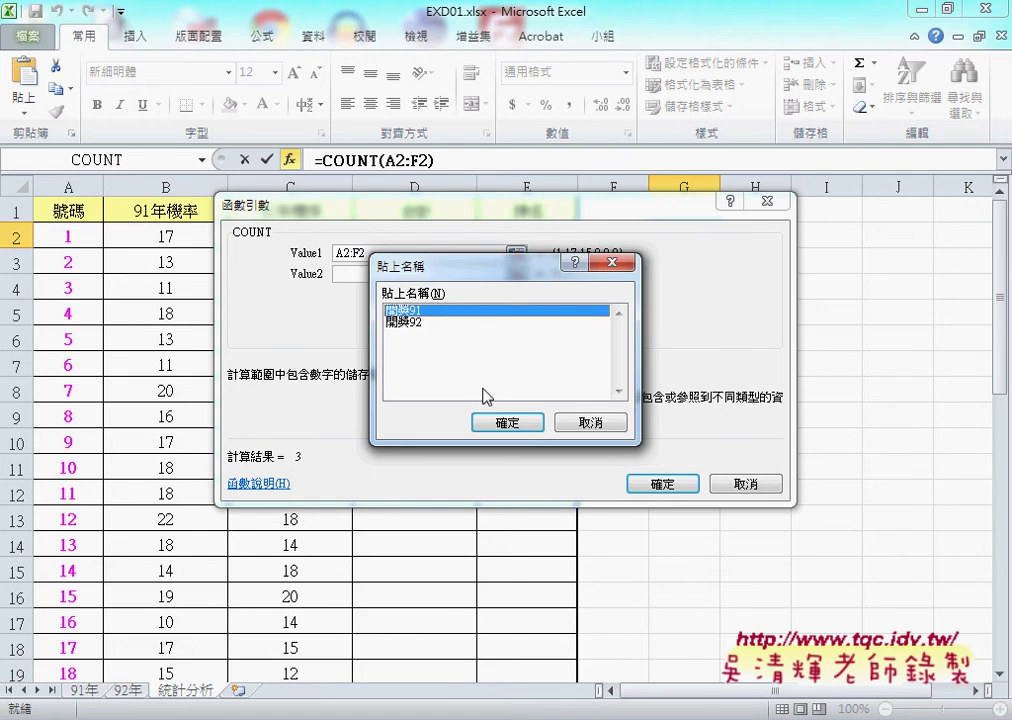
left_click(500, 421)
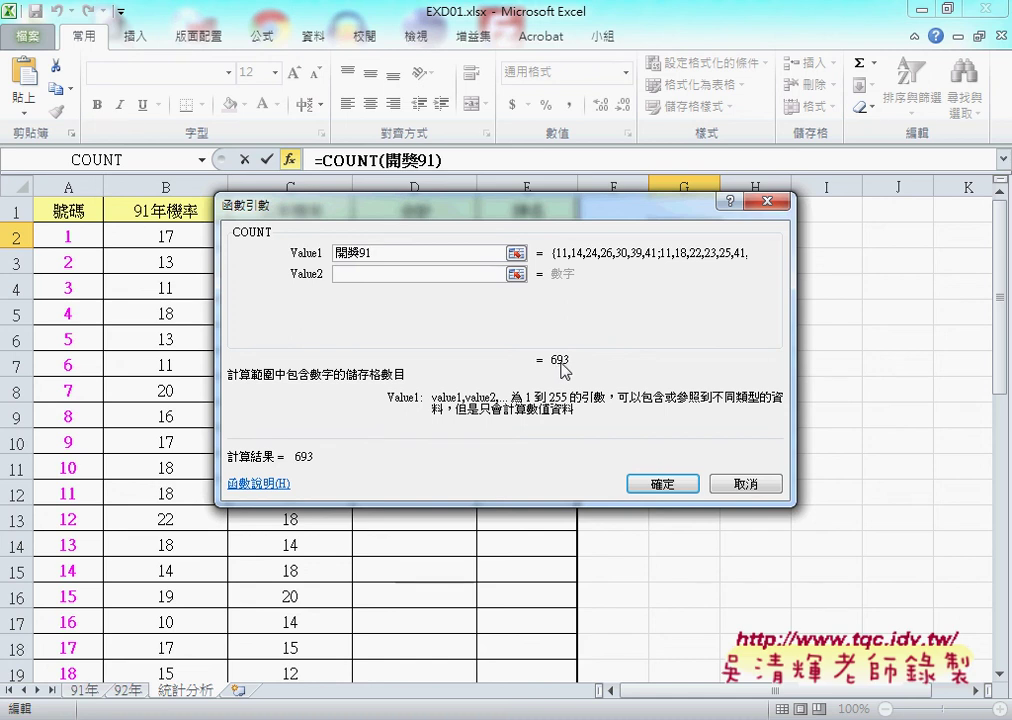
left_click(669, 483)
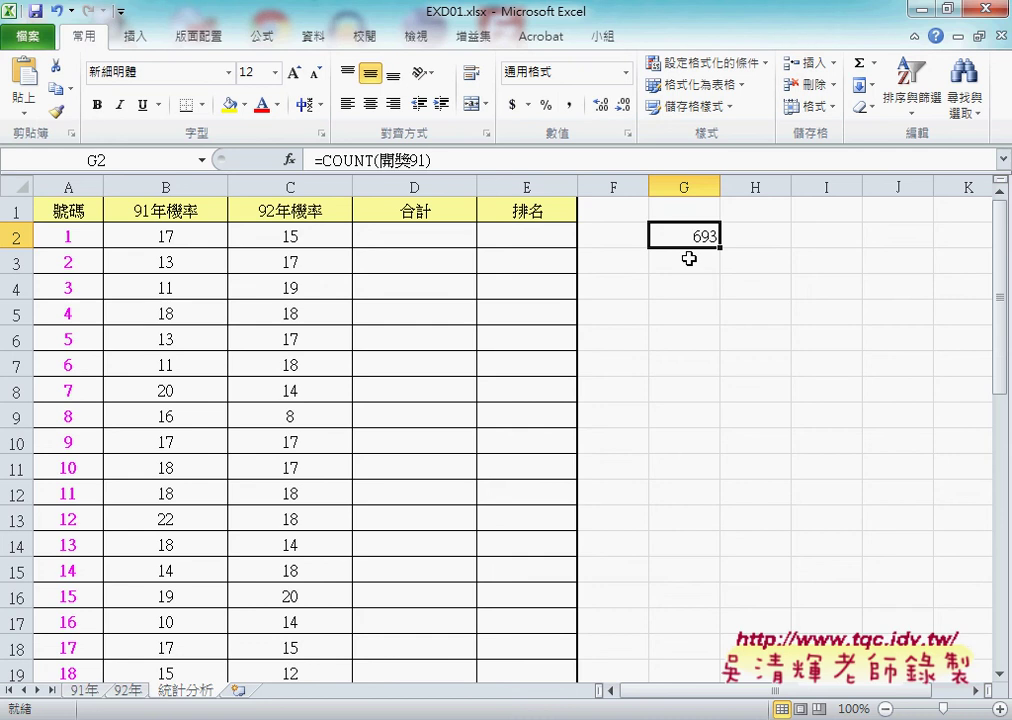
key("Delete")
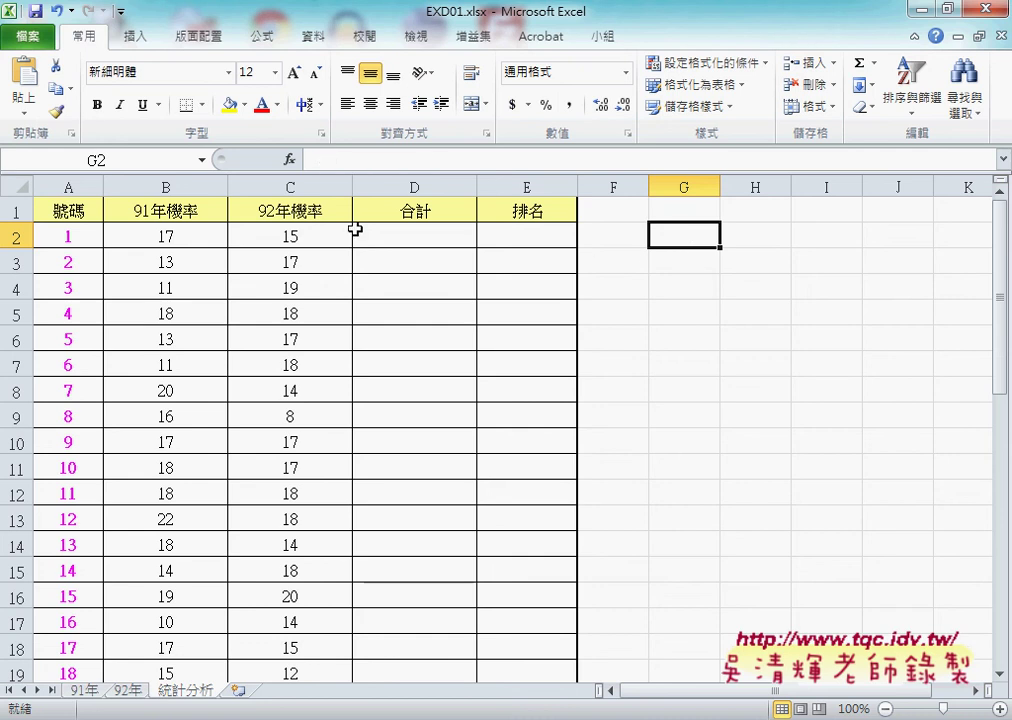
- Divide B2's COUNTIF result by COUNT(開獎91), giving 0.024531025 for number 1
left_click(176, 231)
left_click(491, 160)
left_click(513, 160)
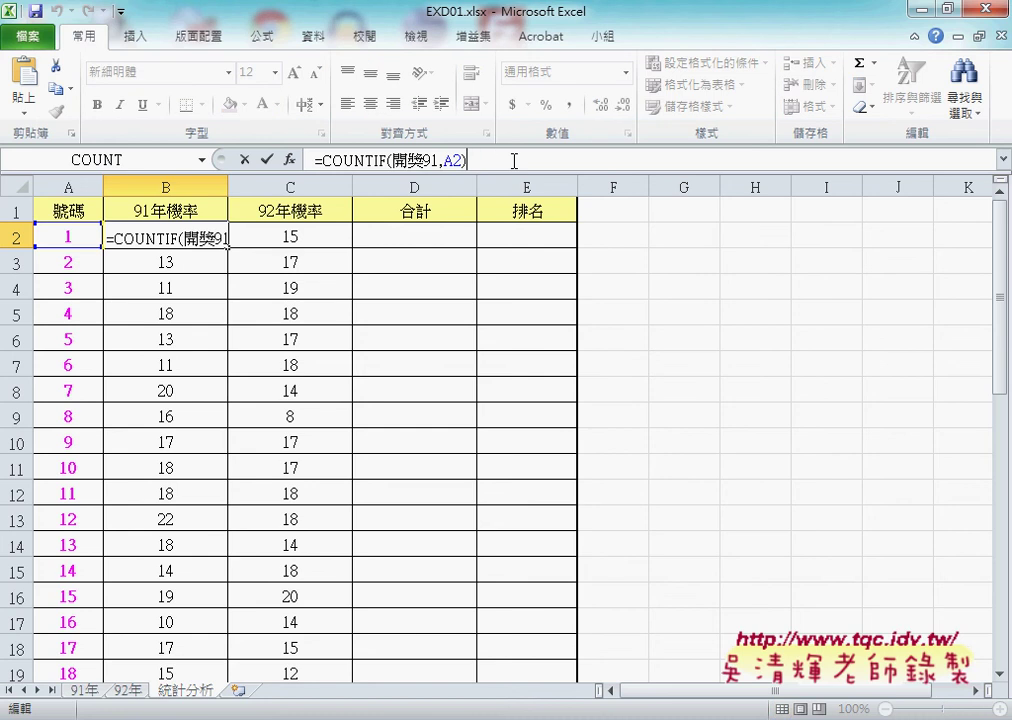
type("/")
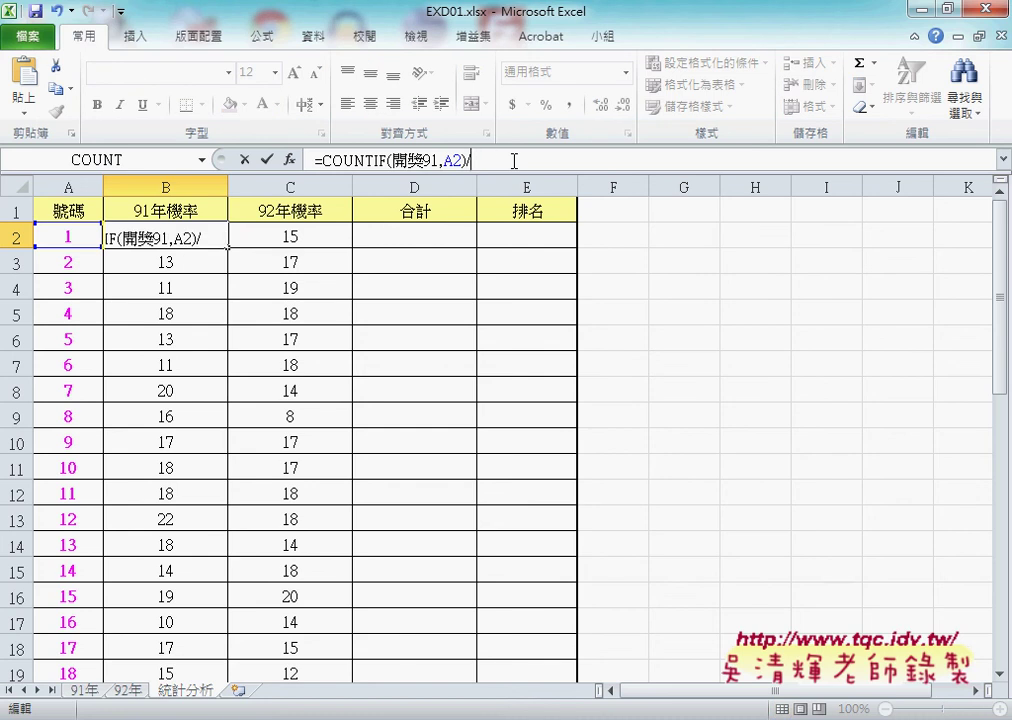
left_click(201, 160)
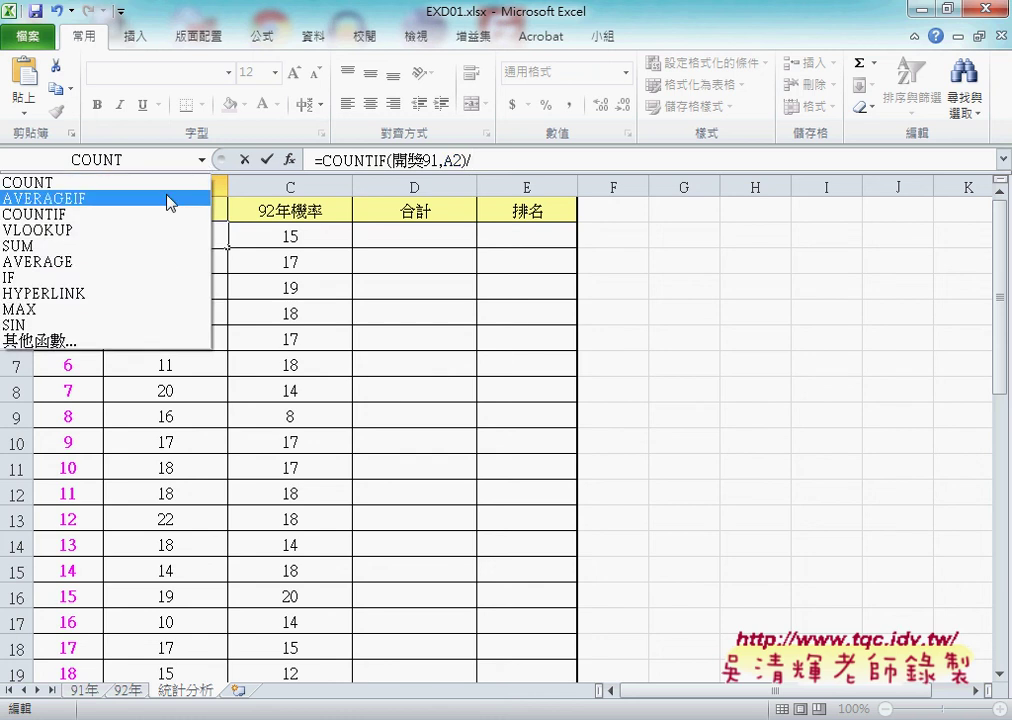
left_click(165, 183)
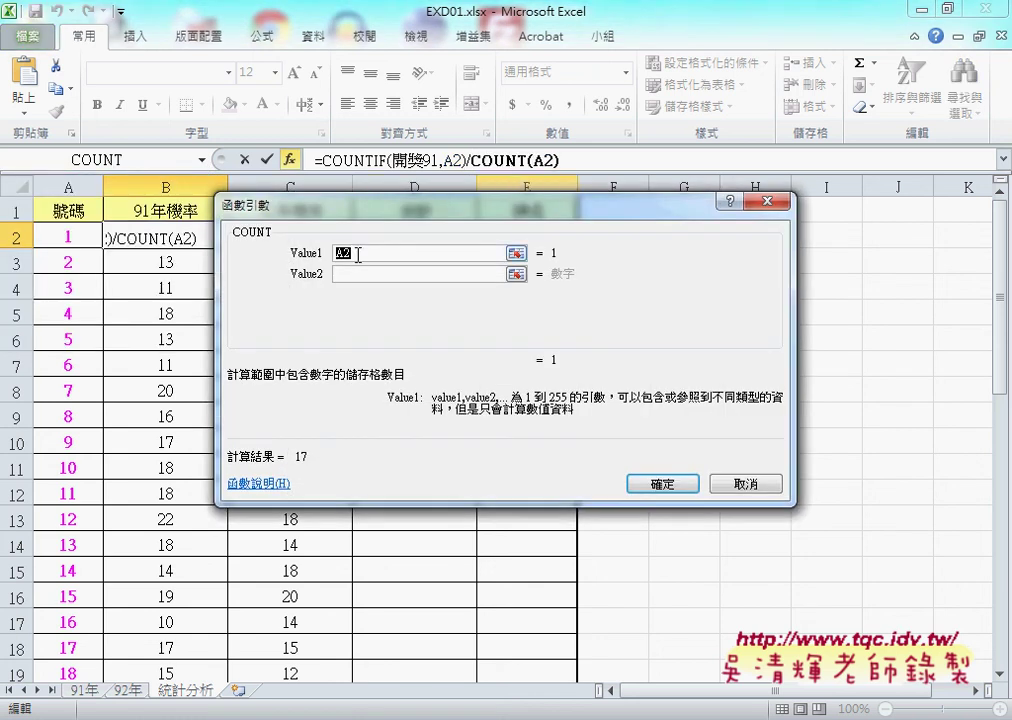
left_click(358, 254)
key("F3")
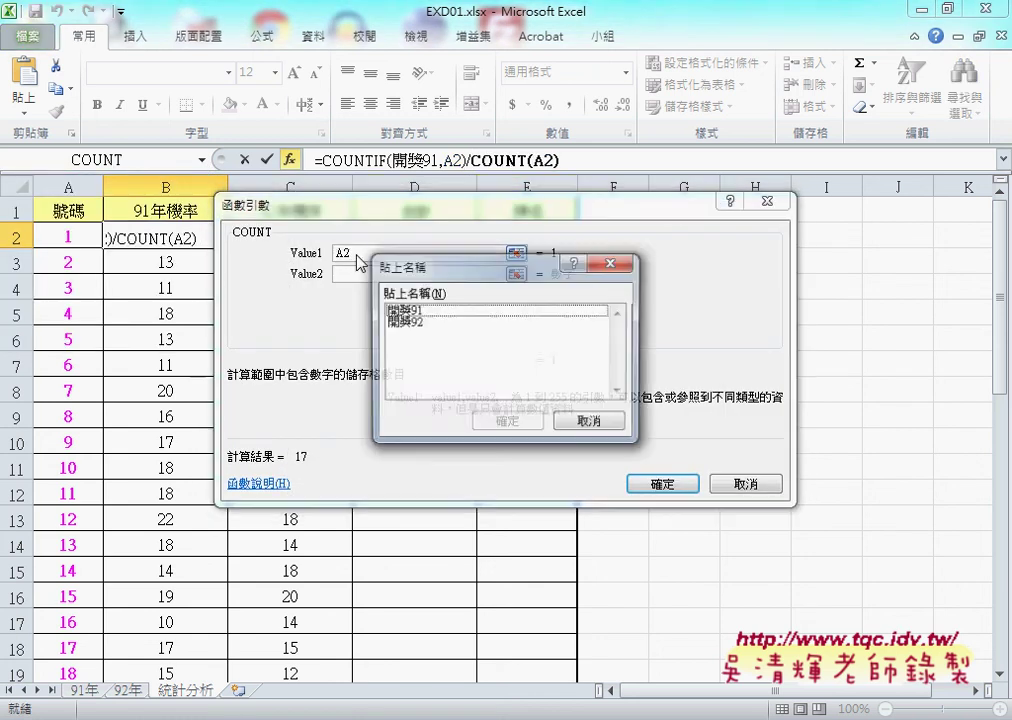
left_click(418, 312)
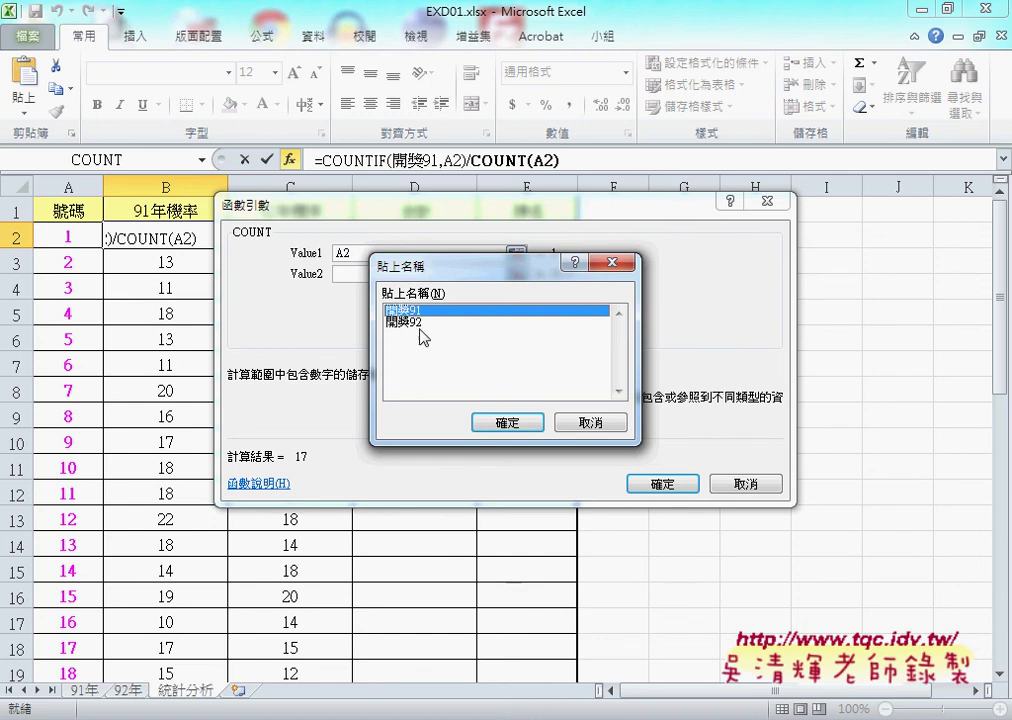
left_click(515, 424)
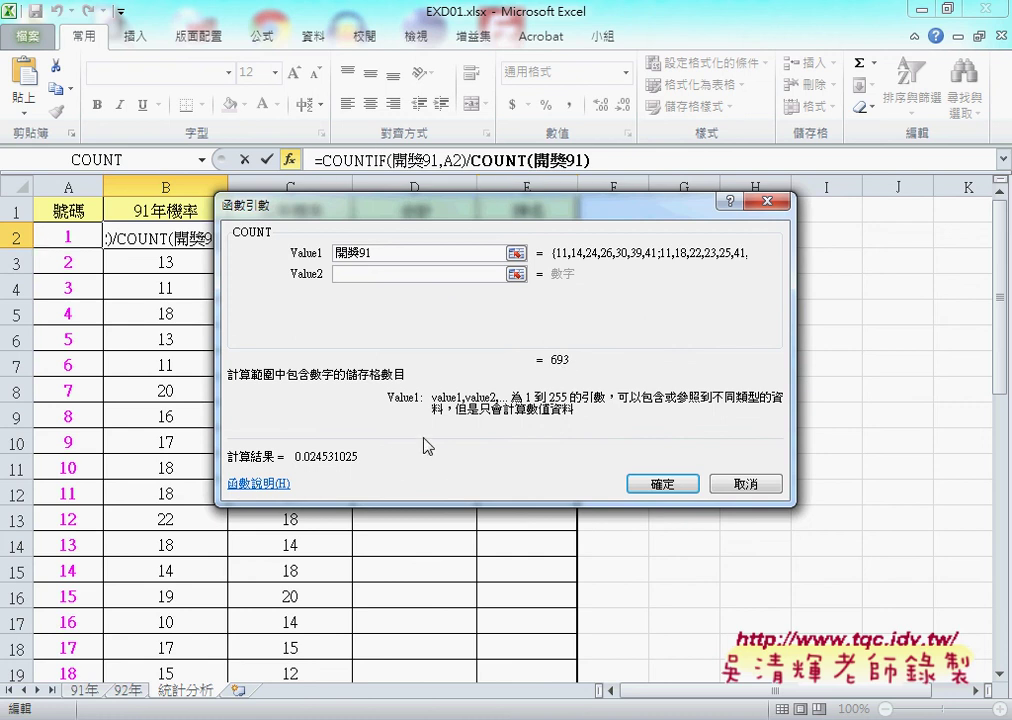
left_click(664, 484)
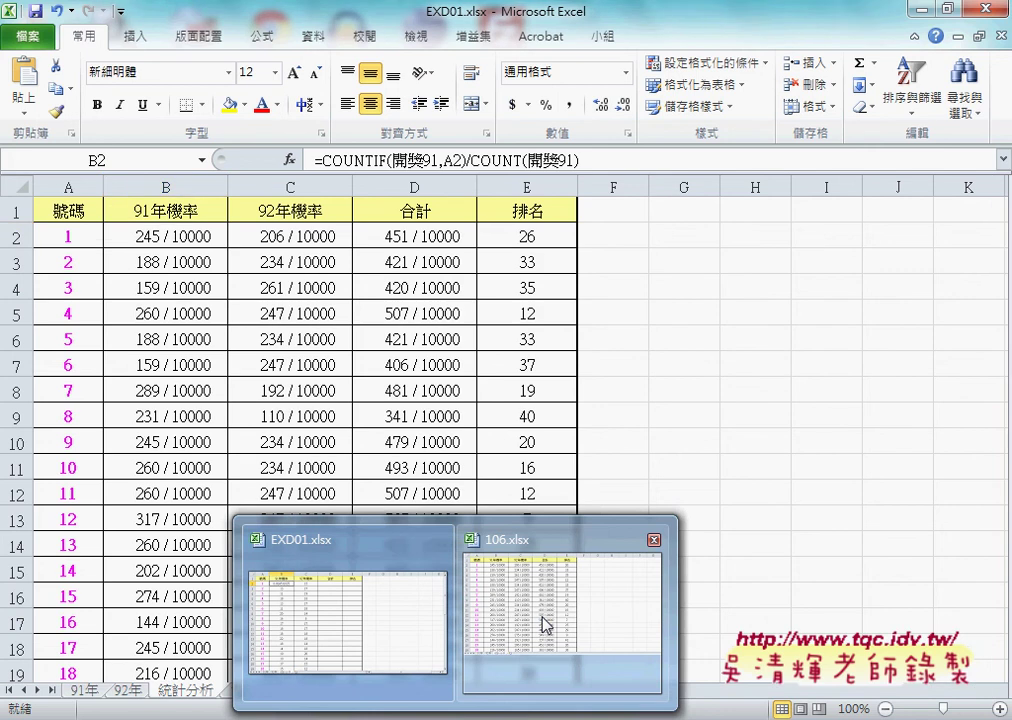
left_click(541, 619)
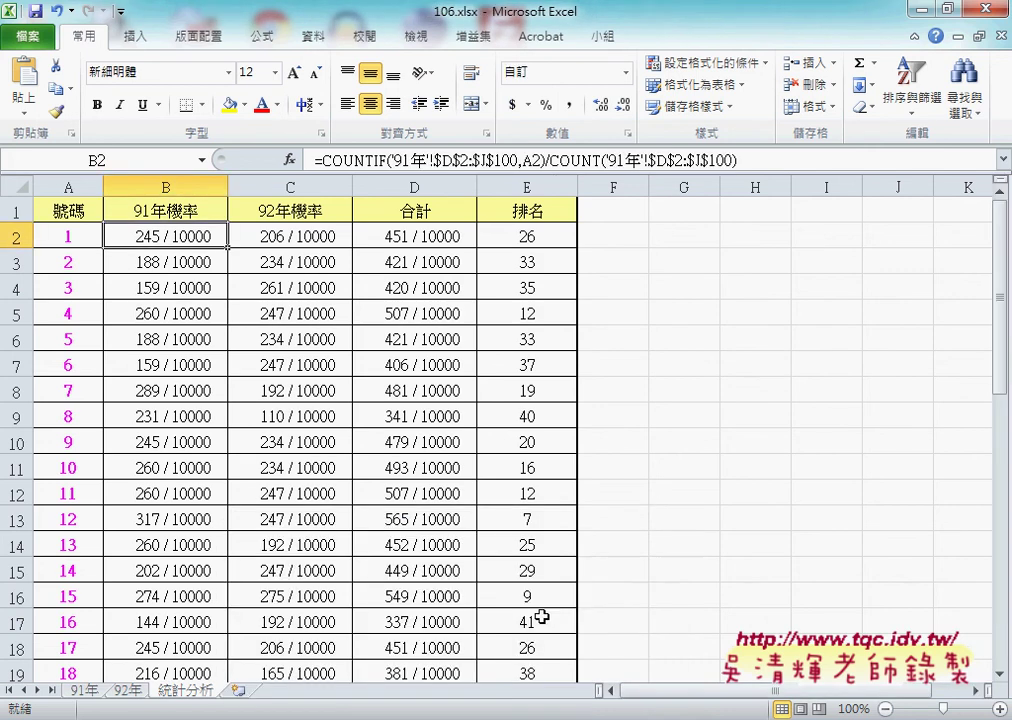
left_click_drag(131, 244, 160, 244)
left_click_drag(235, 250, 112, 246)
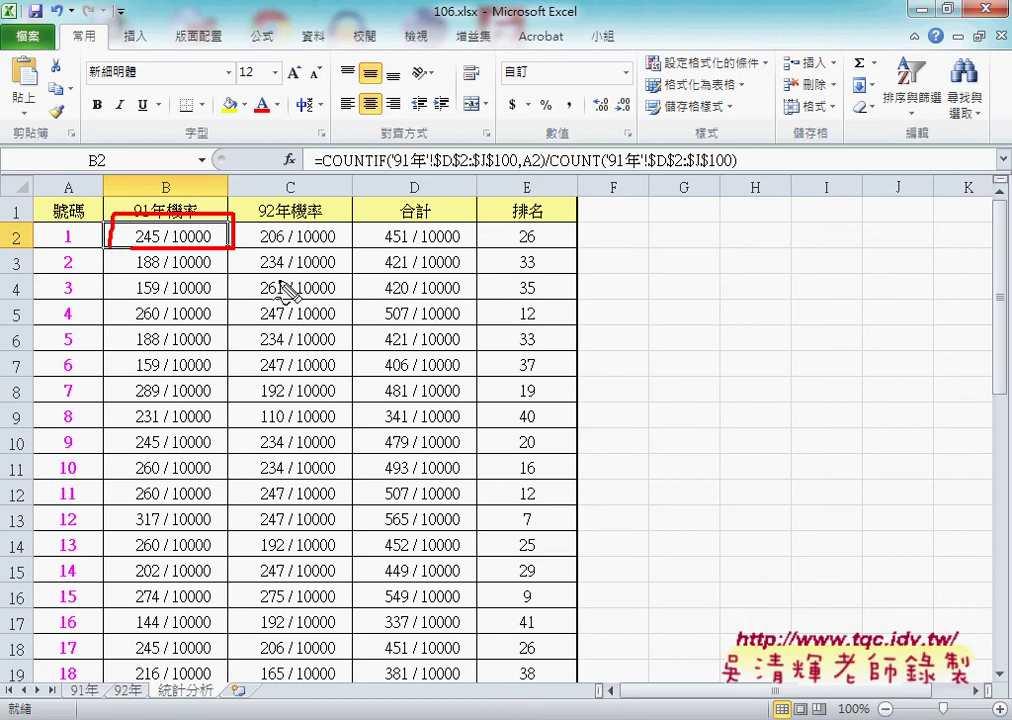
key("Escape")
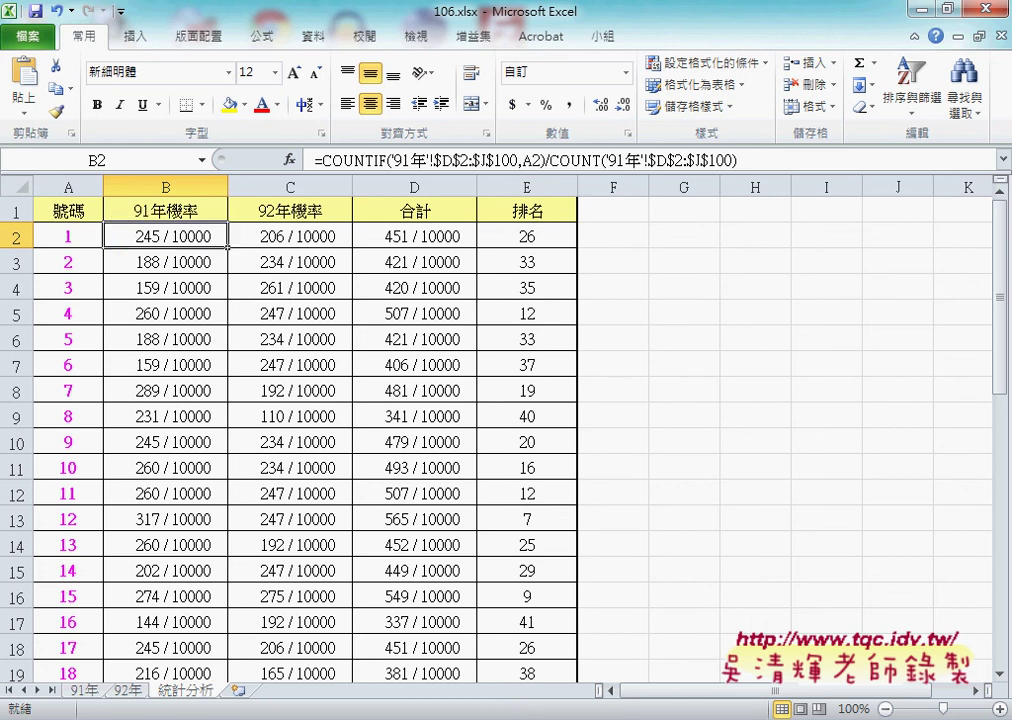
left_click(345, 630)
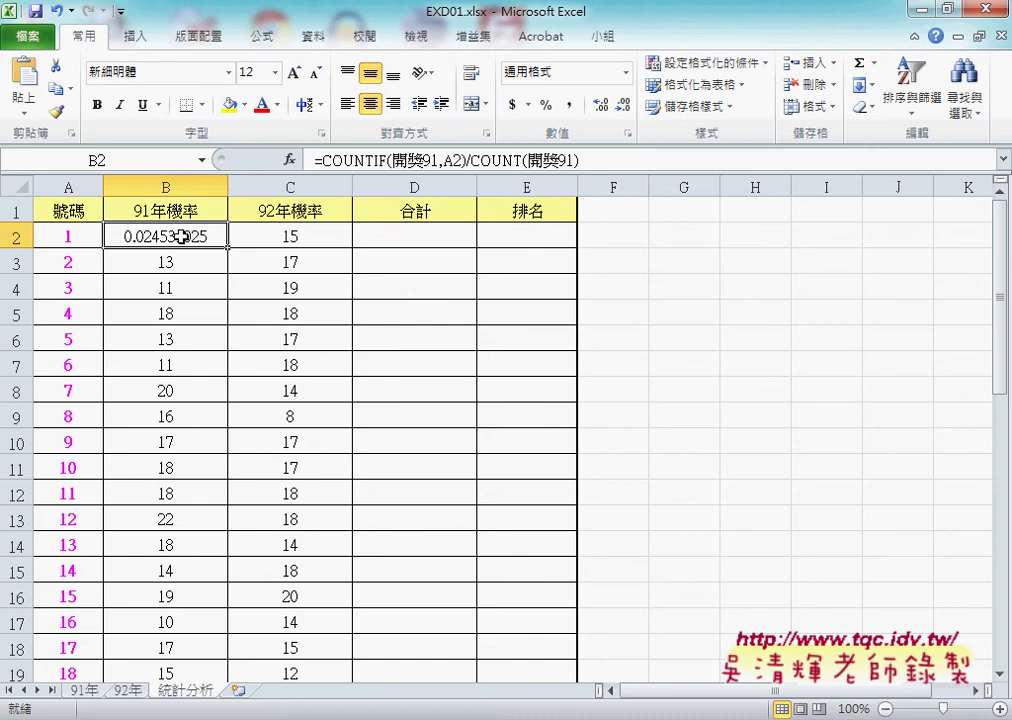
- Apply the custom number format ????? / 10000 to B2 so it shows 245 / 10000
right_click(180, 236)
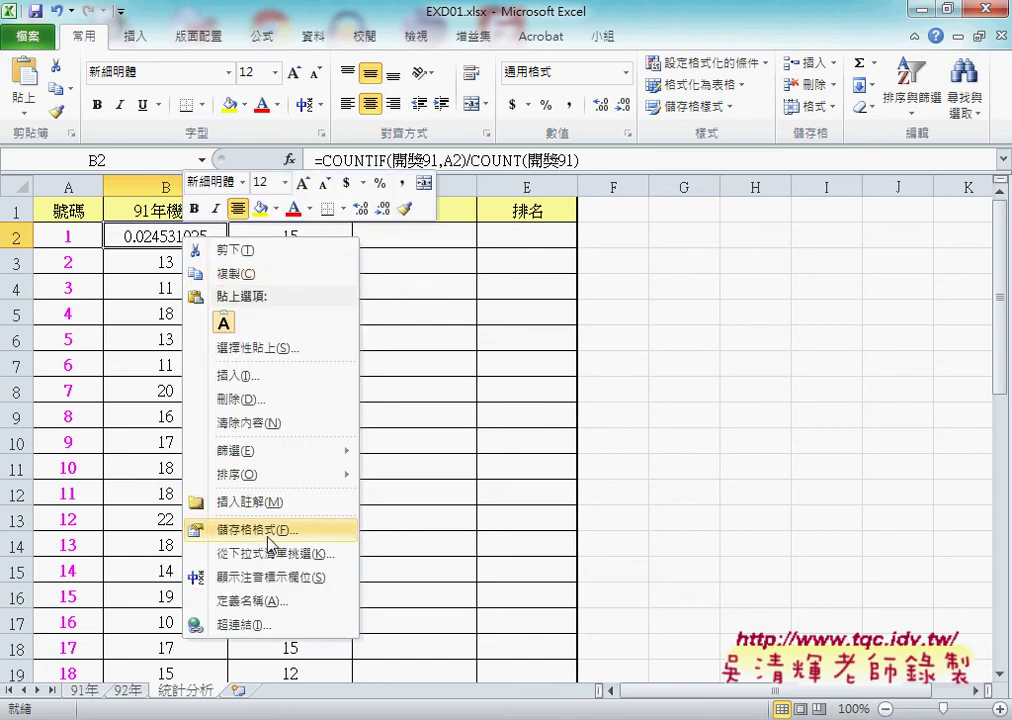
left_click(268, 530)
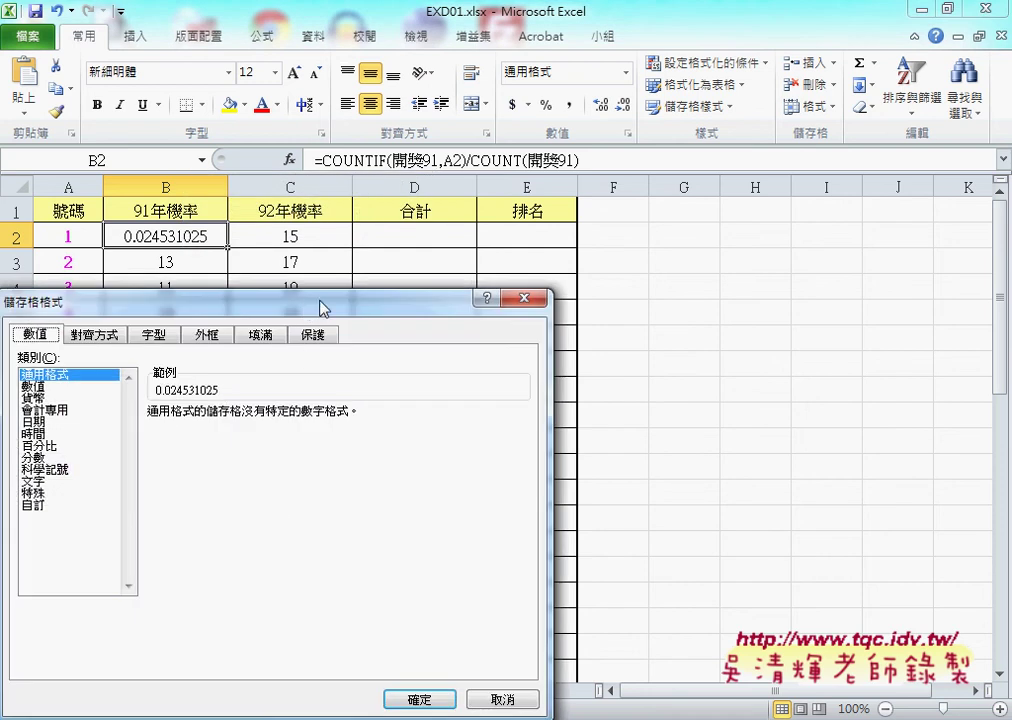
left_click_drag(322, 307, 605, 176)
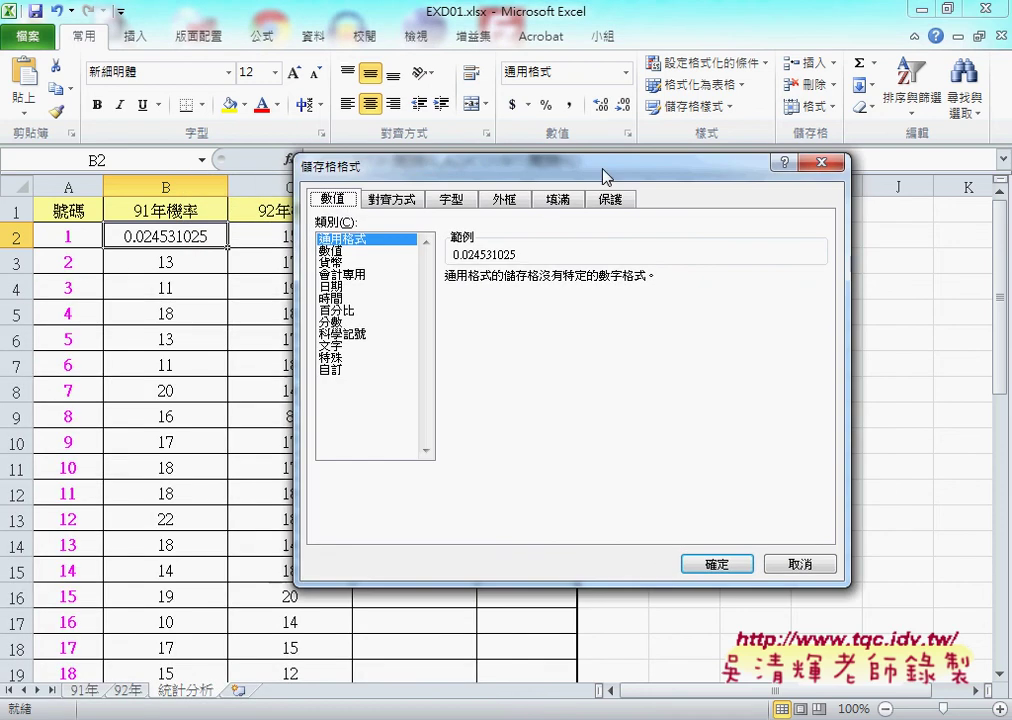
left_click(339, 370)
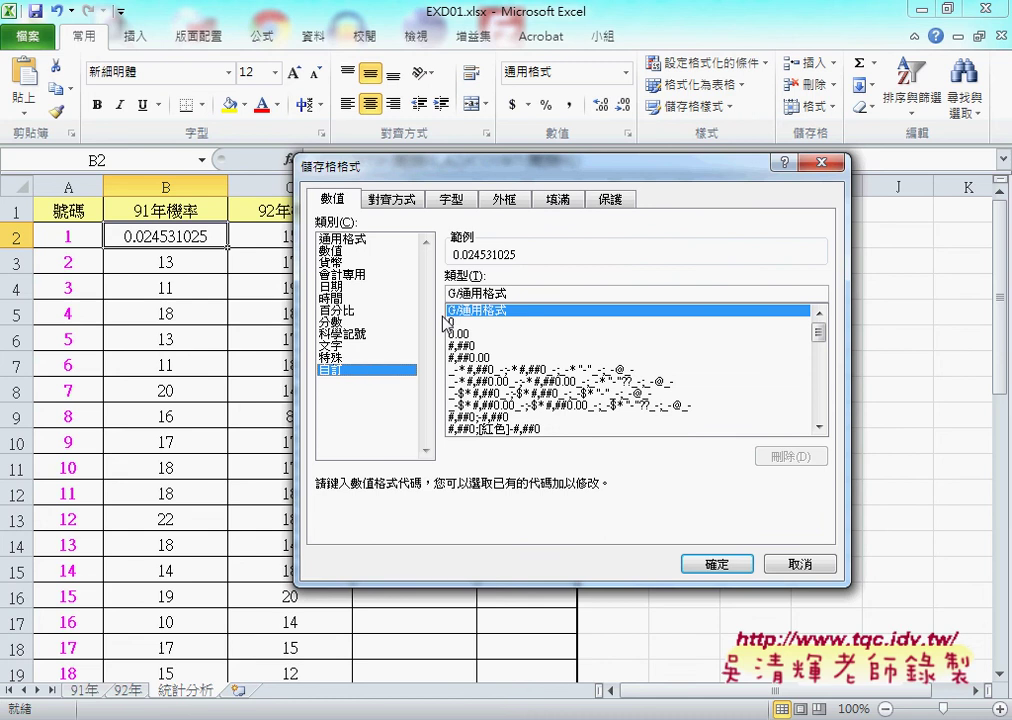
left_click_drag(514, 293, 444, 296)
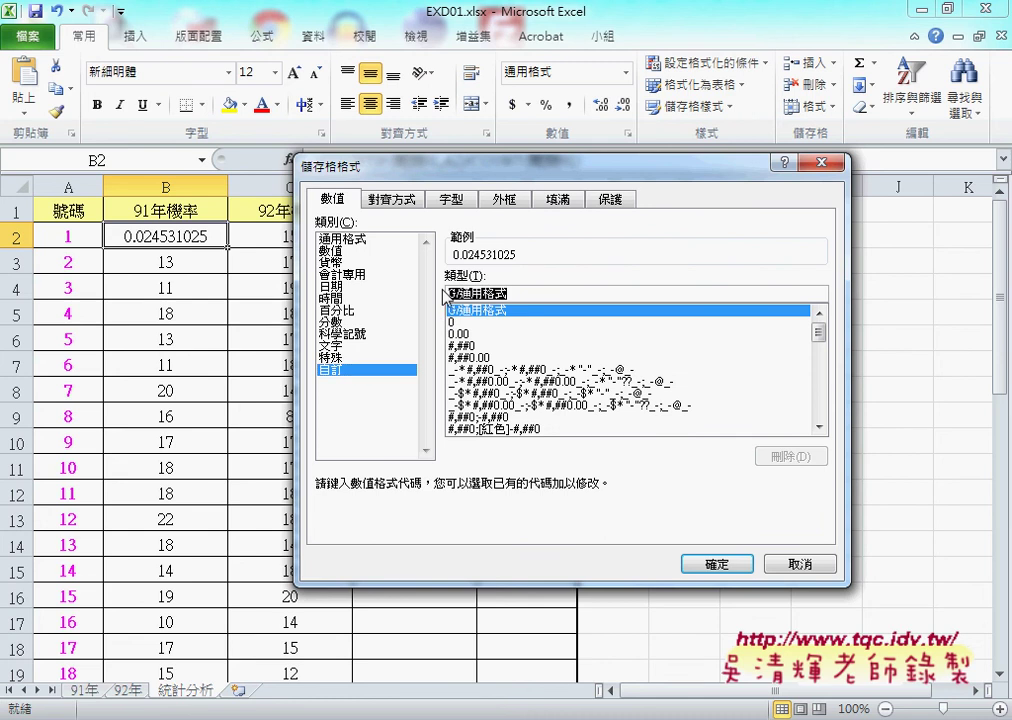
key("Delete")
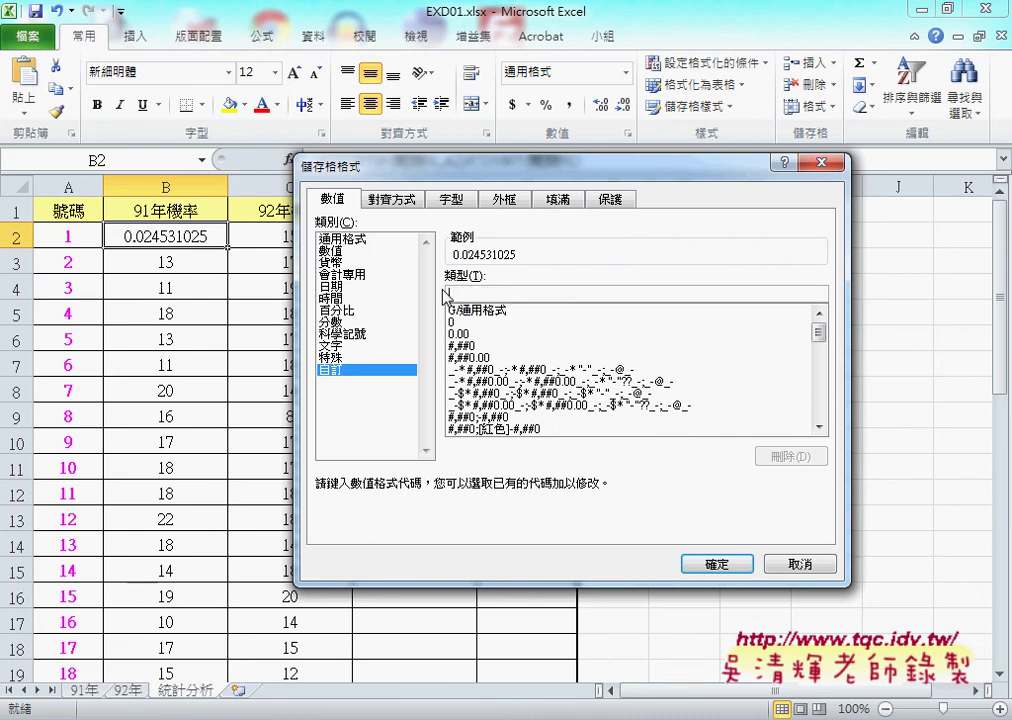
type("??")
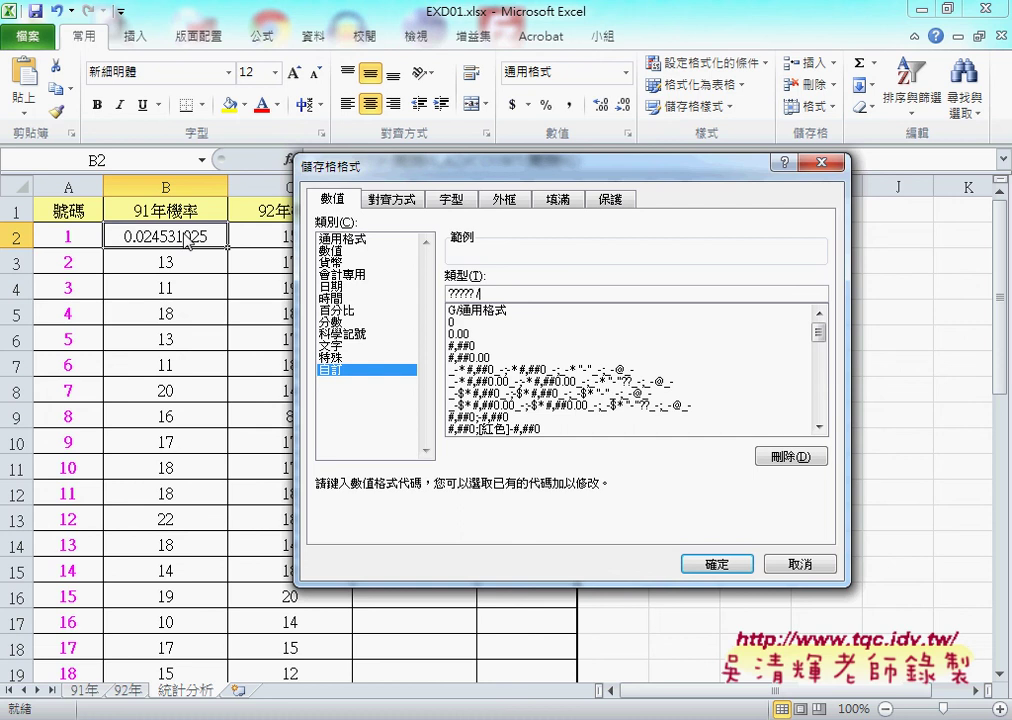
type("1")
type("0000")
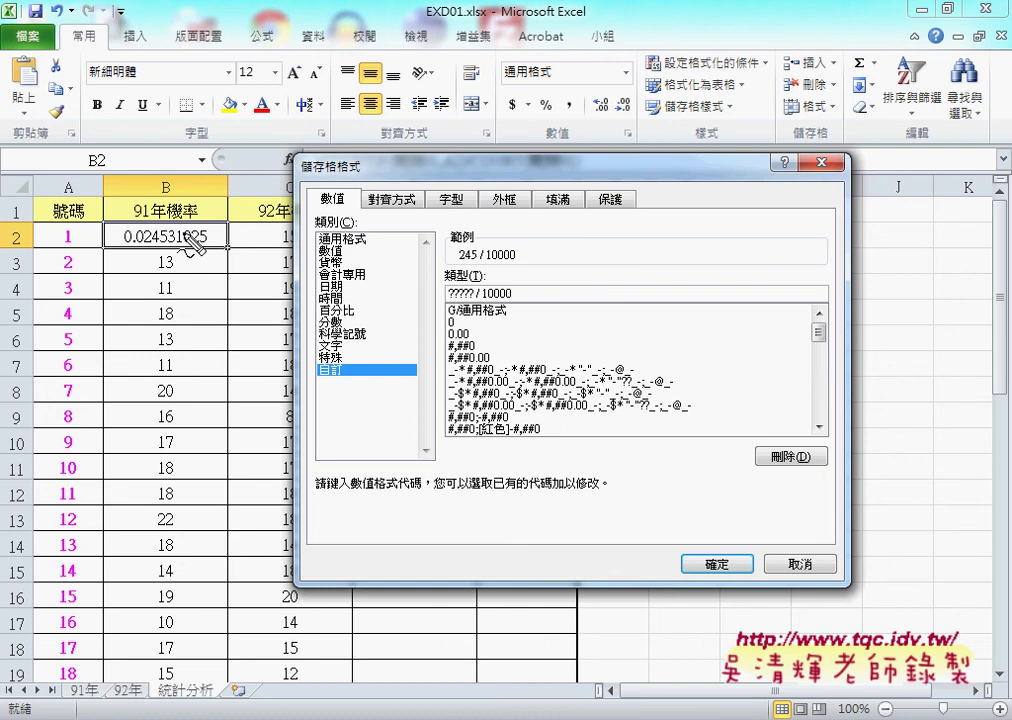
left_click_drag(127, 243, 162, 243)
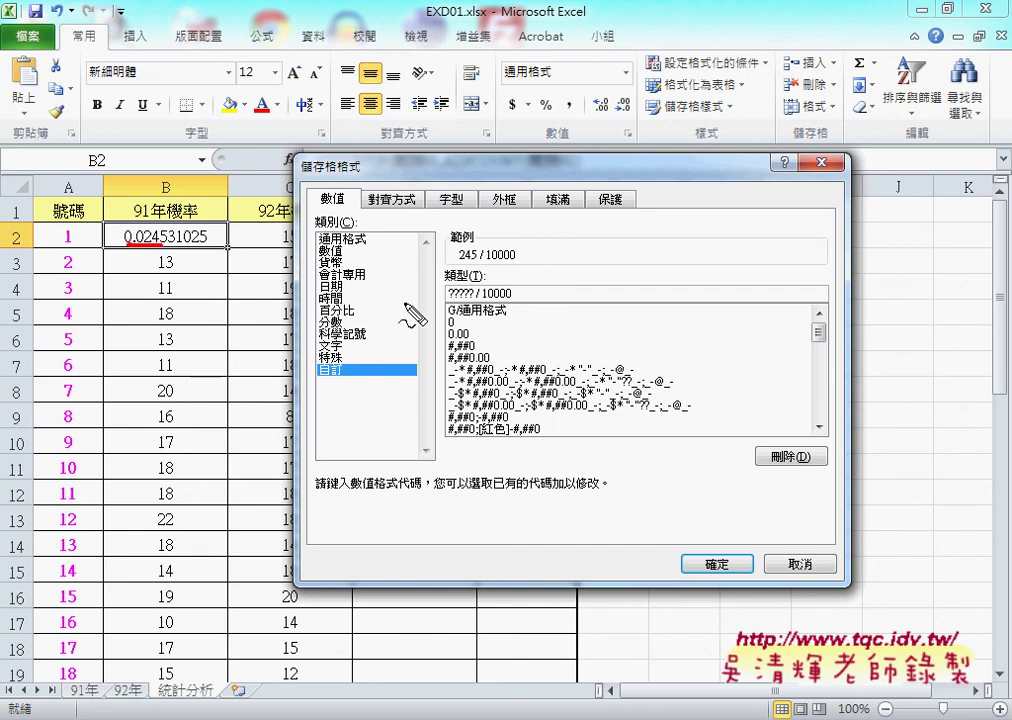
left_click_drag(448, 298, 514, 297)
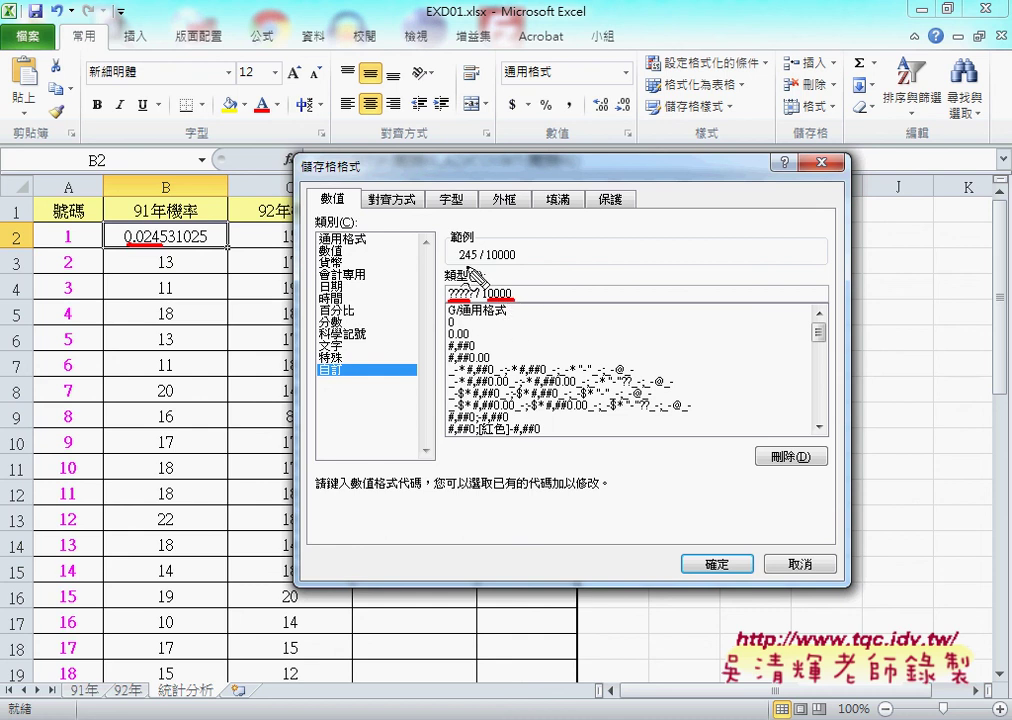
mouse_move(478, 243)
left_mouse_down()
mouse_move(526, 252)
mouse_move(460, 246)
left_mouse_up()
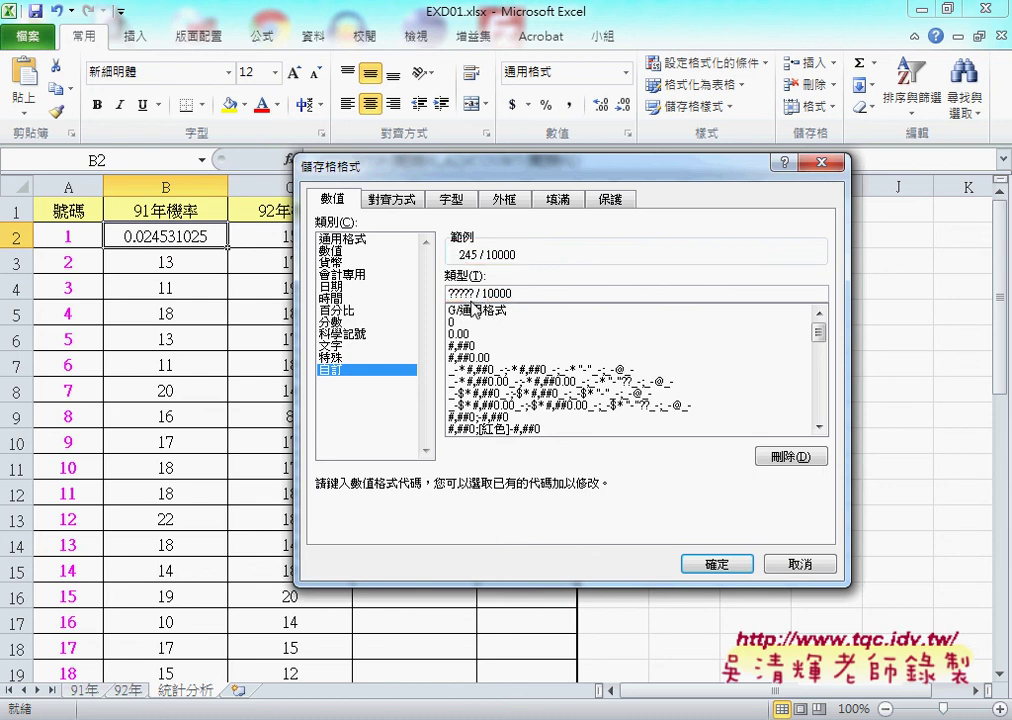
left_click(728, 564)
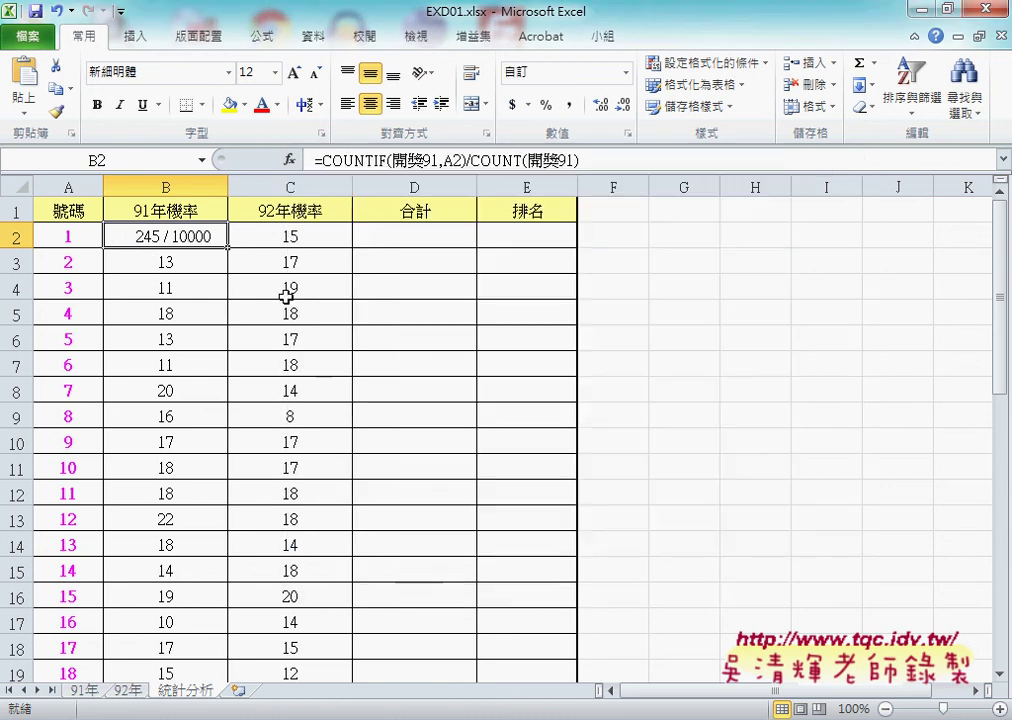
- Fill B2's formula down the 91年機率 column and copy B2's formula text
double_click(228, 249)
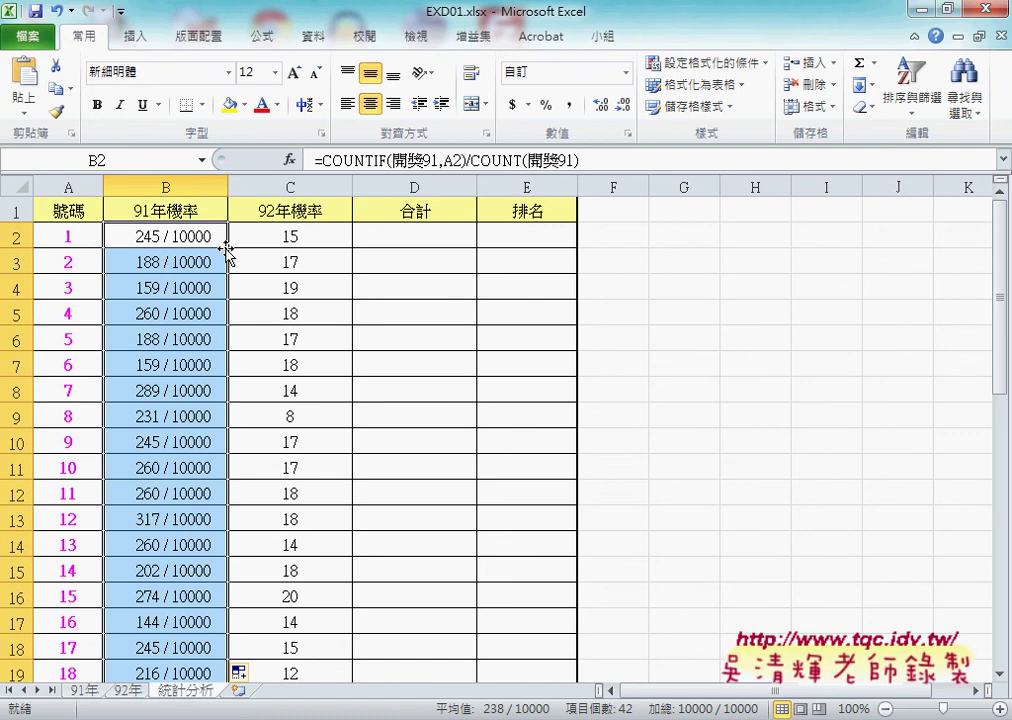
left_click(270, 236)
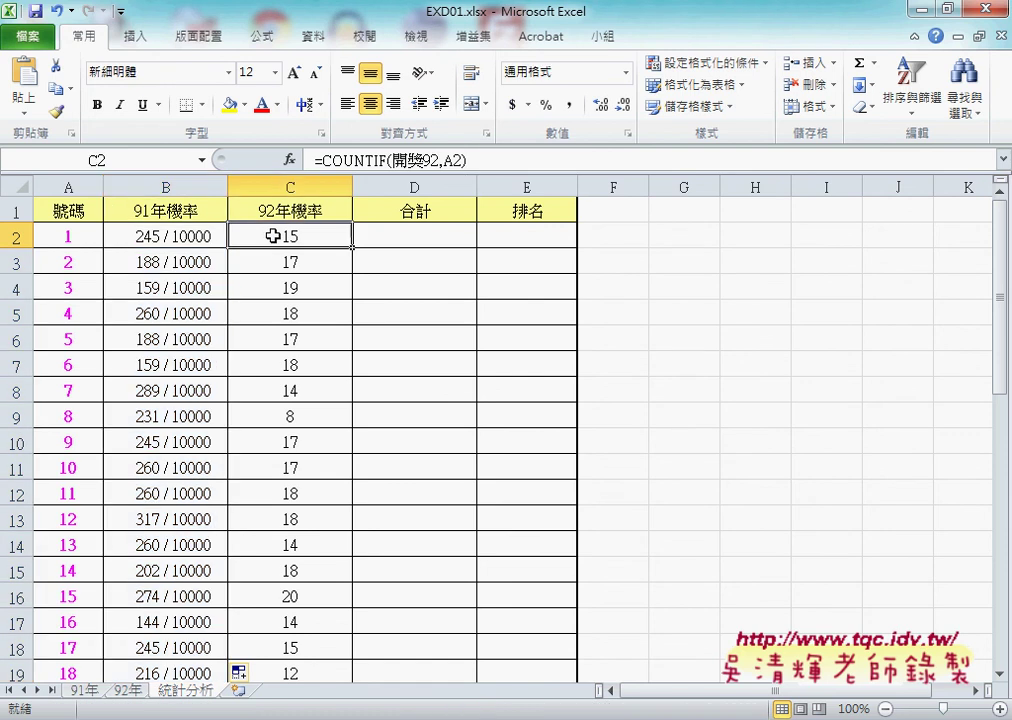
left_click(178, 236)
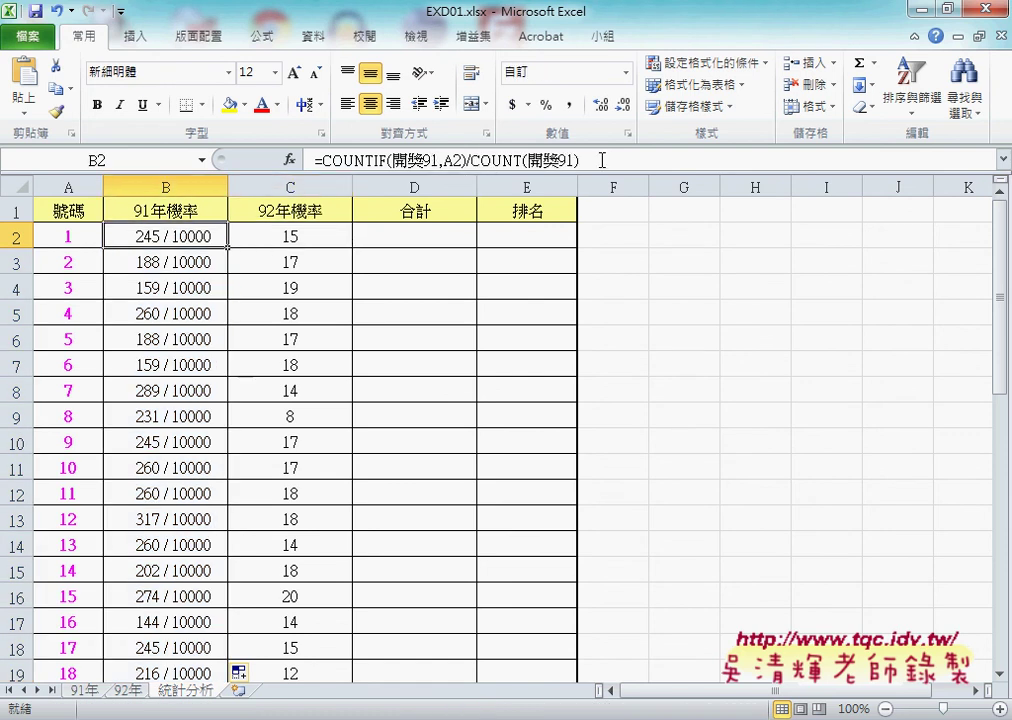
left_click_drag(600, 160, 303, 160)
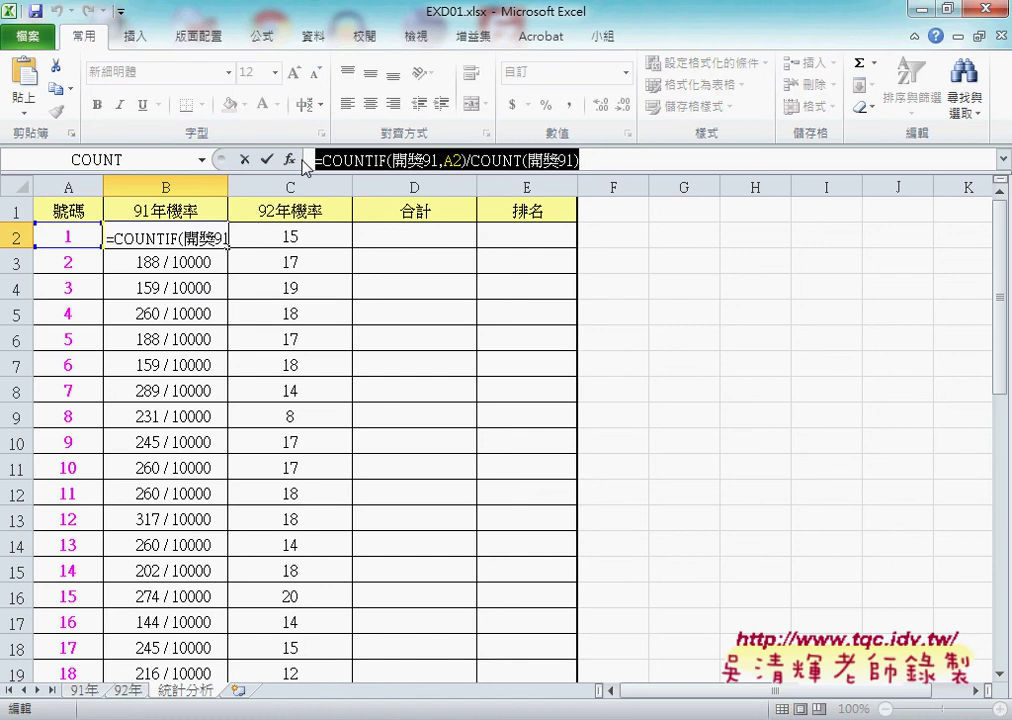
right_click(360, 163)
left_click(390, 197)
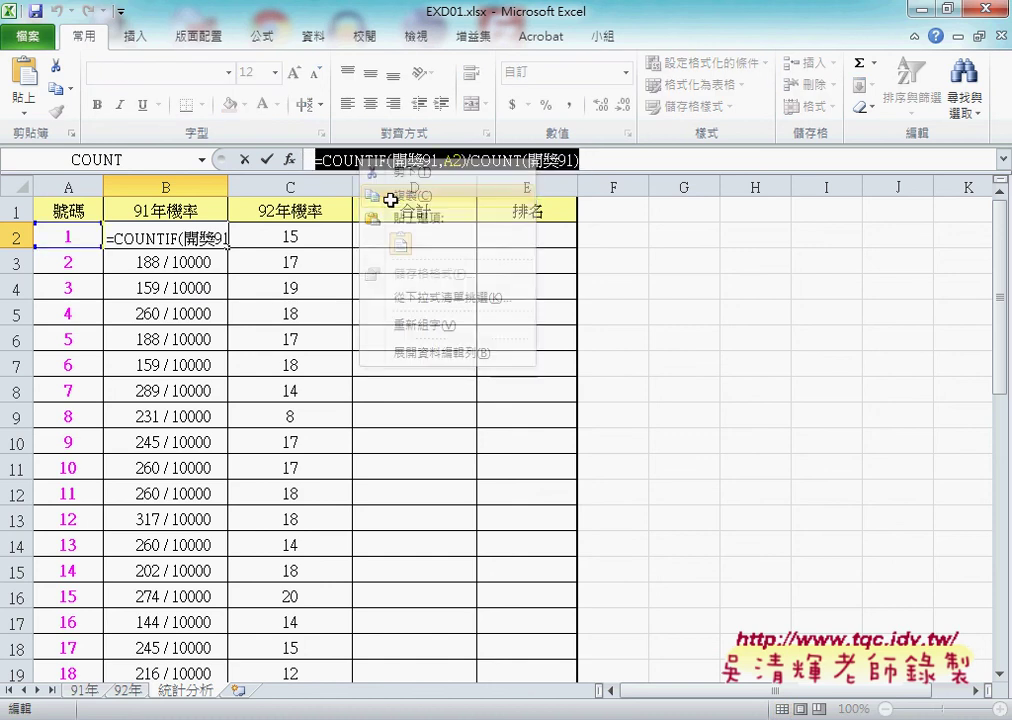
left_click(245, 160)
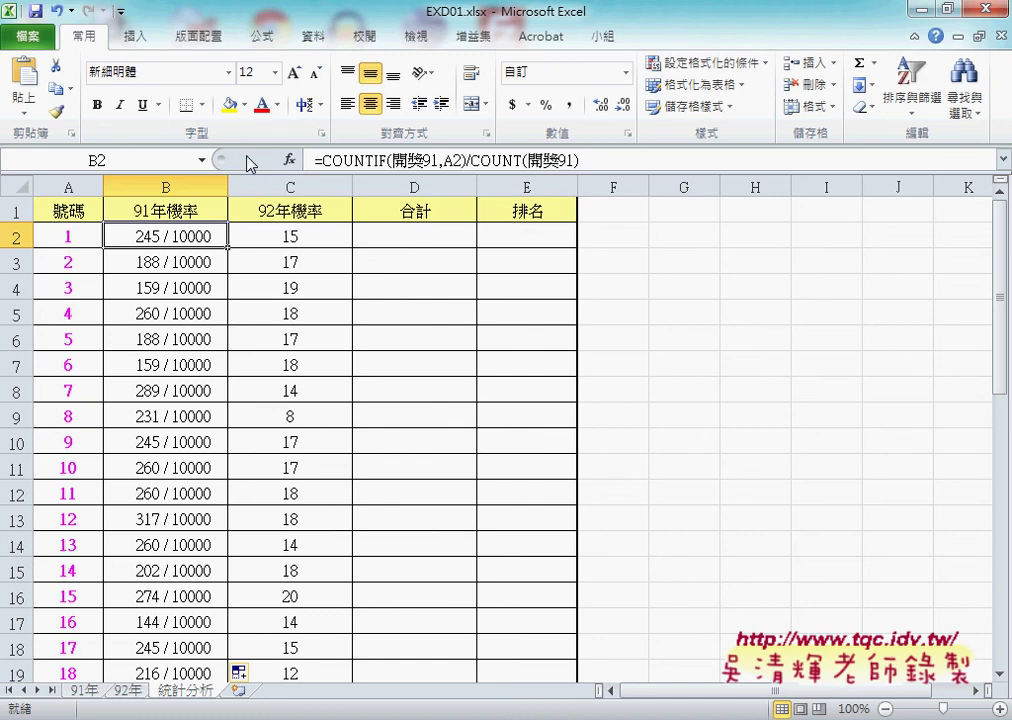
- Paste the formula into C2 with both ranges changed to 開獎92, giving 0.020604396
left_click(292, 232)
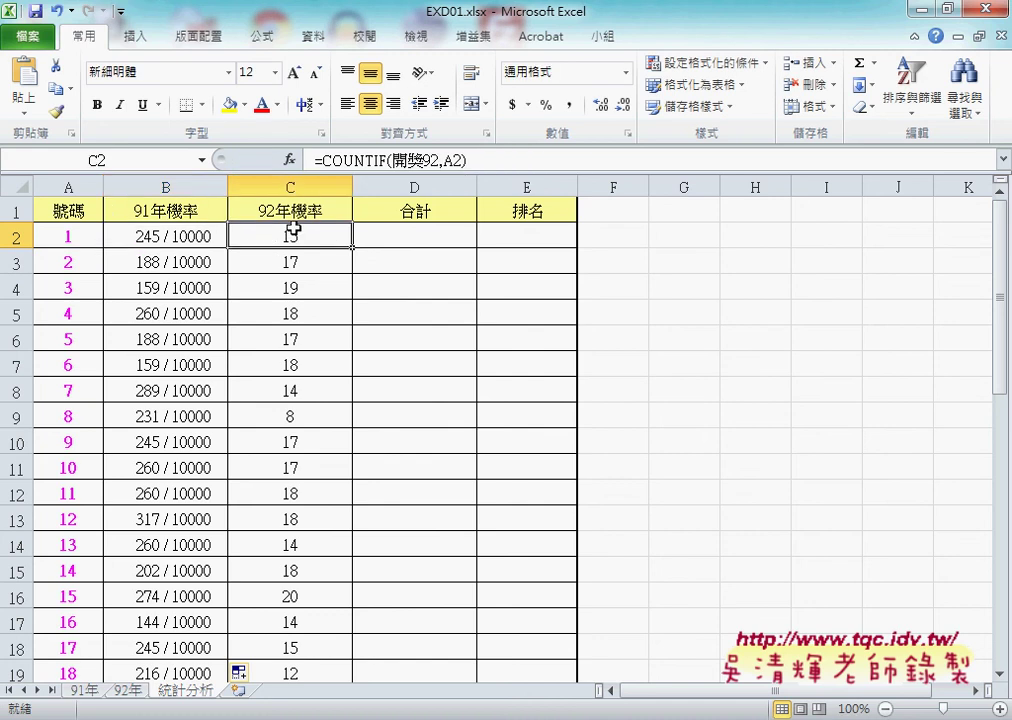
left_click(481, 163)
triple_click(377, 163)
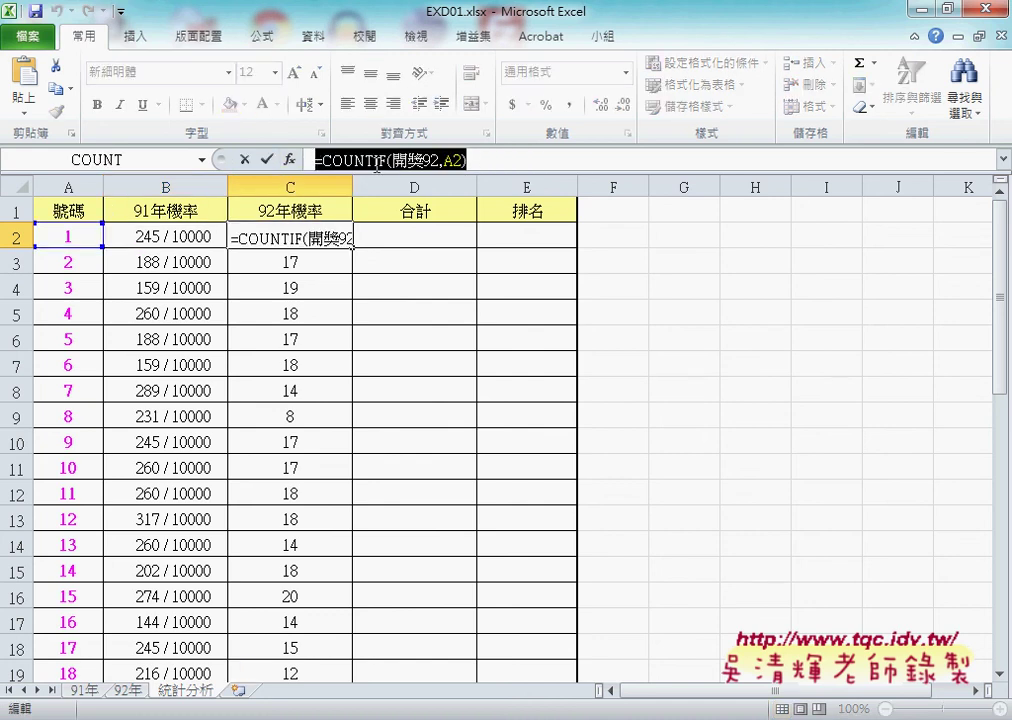
right_click(377, 163)
left_click(414, 186)
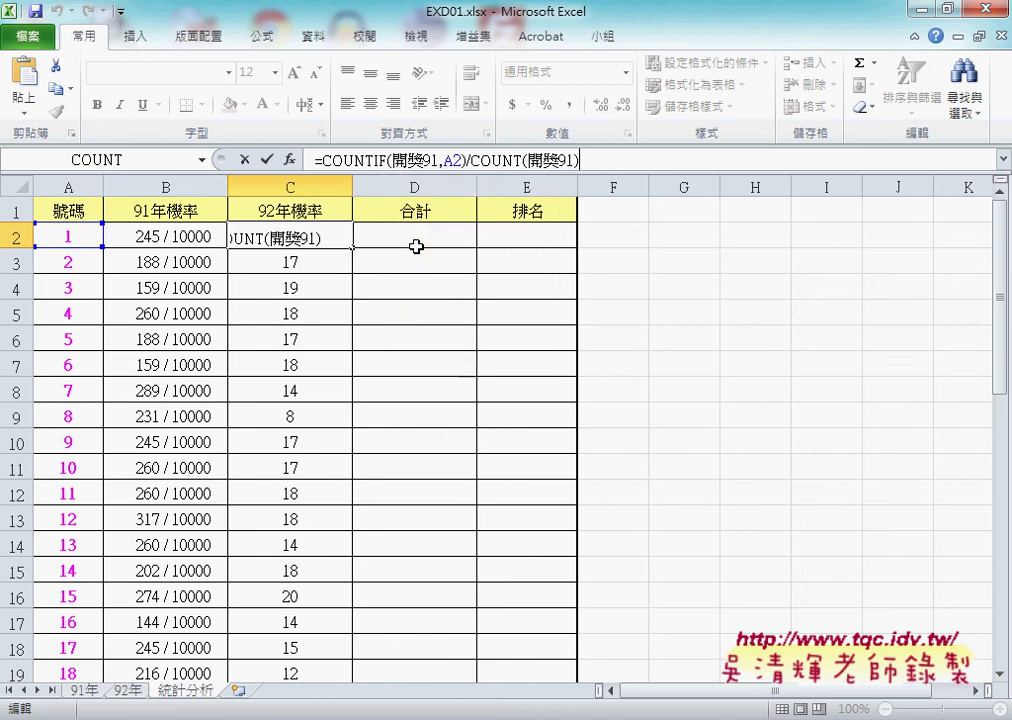
left_click(436, 160)
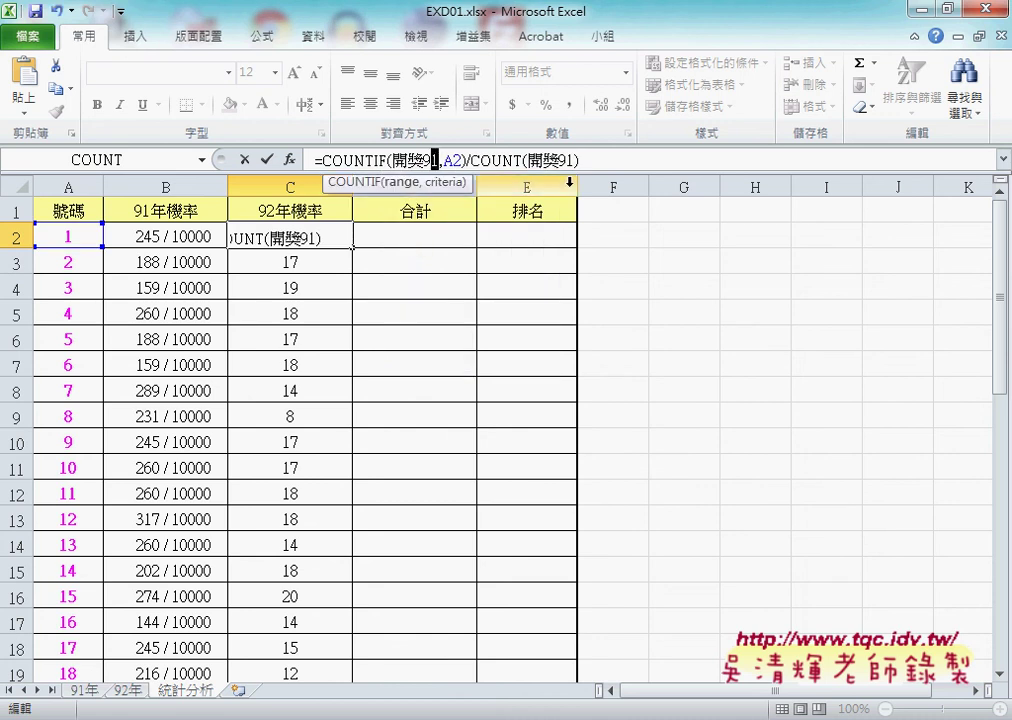
type("2")
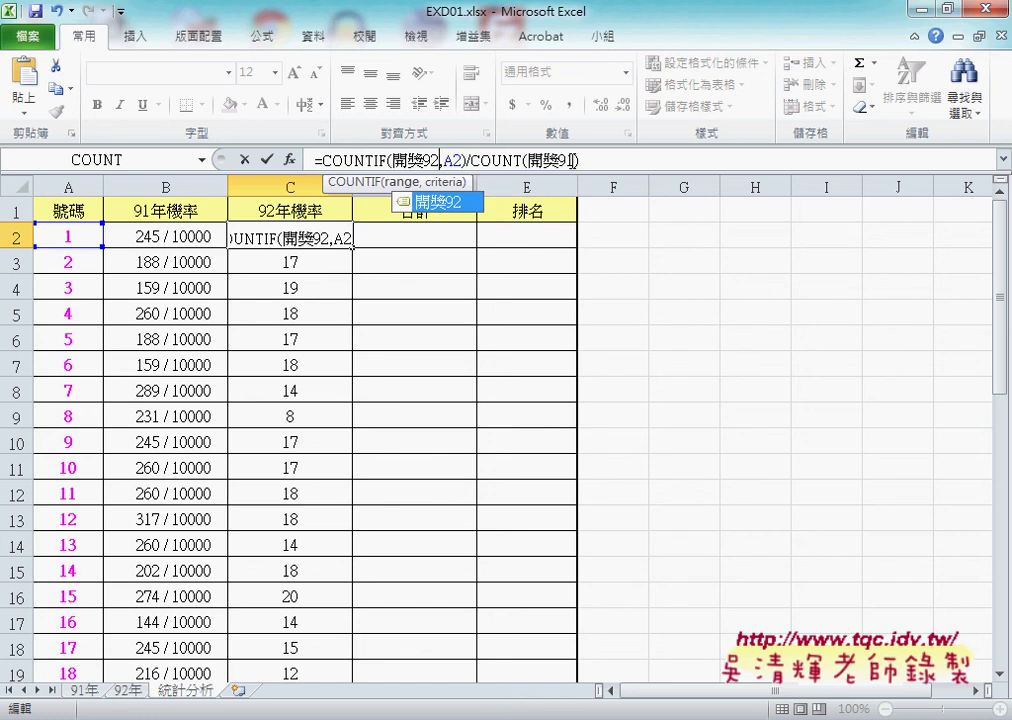
left_click(572, 160)
left_click_drag(565, 160, 574, 160)
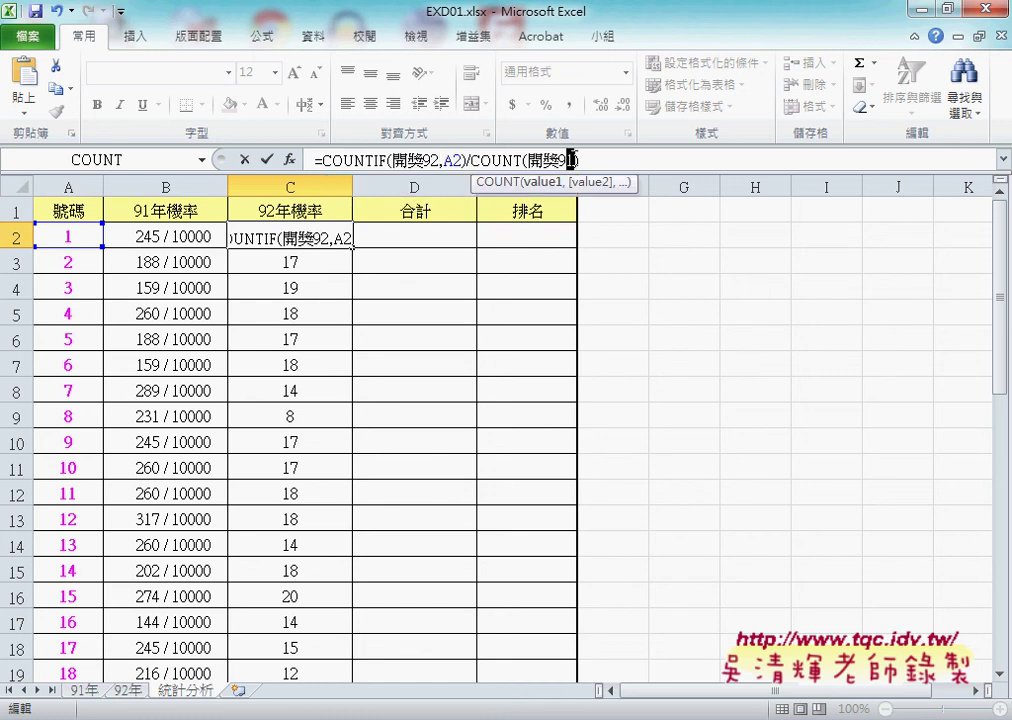
type("2")
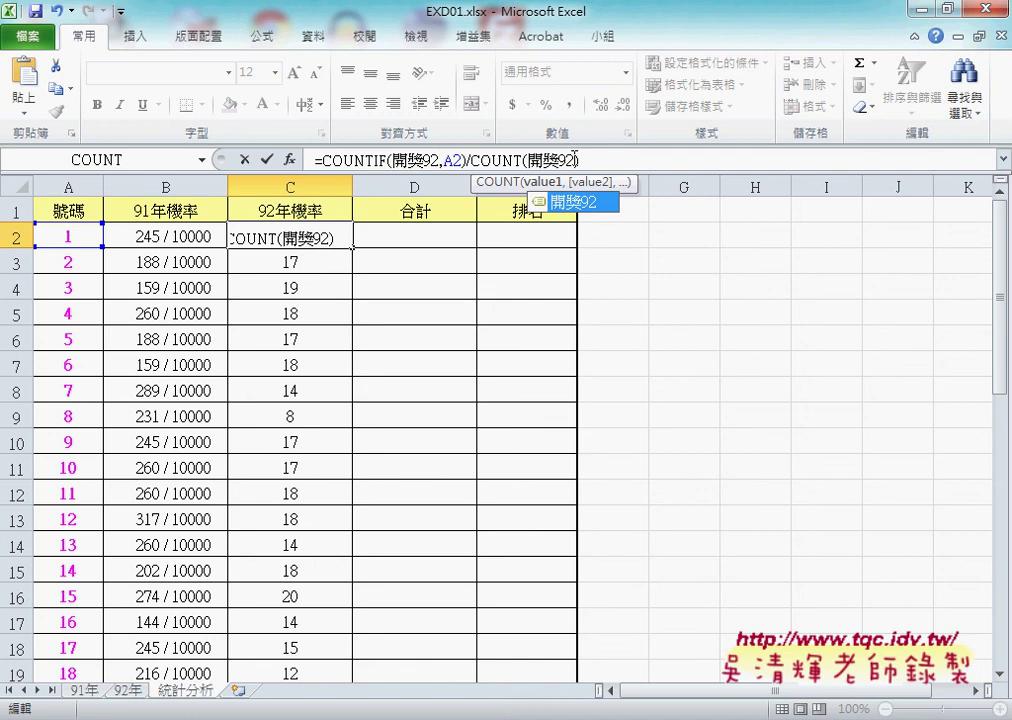
left_click(267, 160)
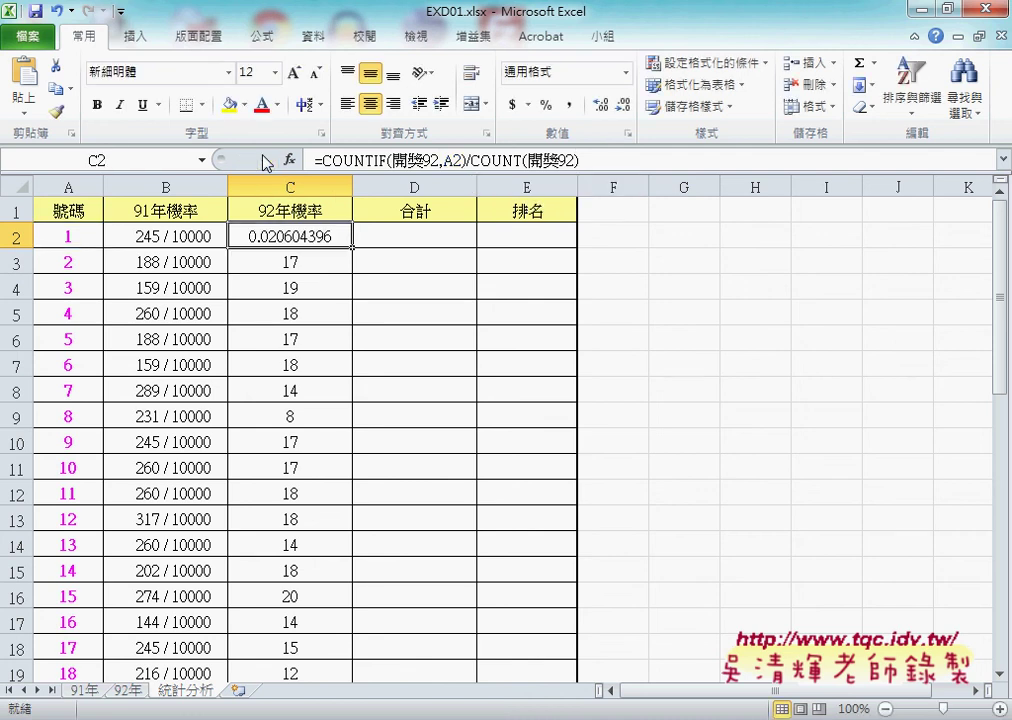
left_click(174, 239)
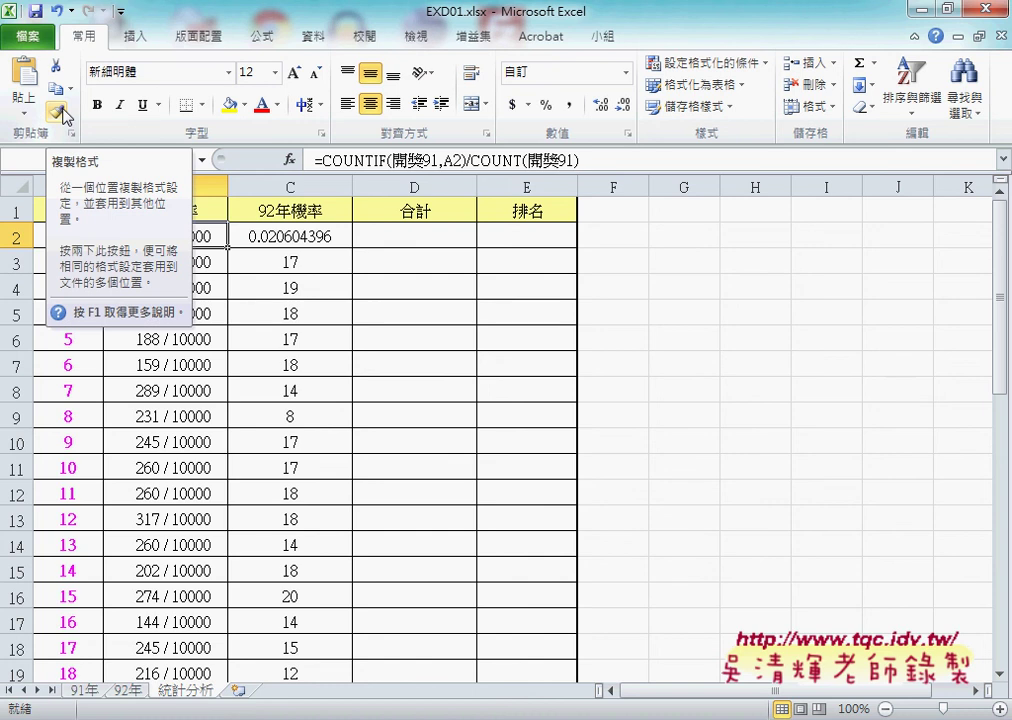
- Format-paint B2's ?/10000 format onto C2 and fill it down, showing 206 / 10000 for number 1
left_click(60, 113)
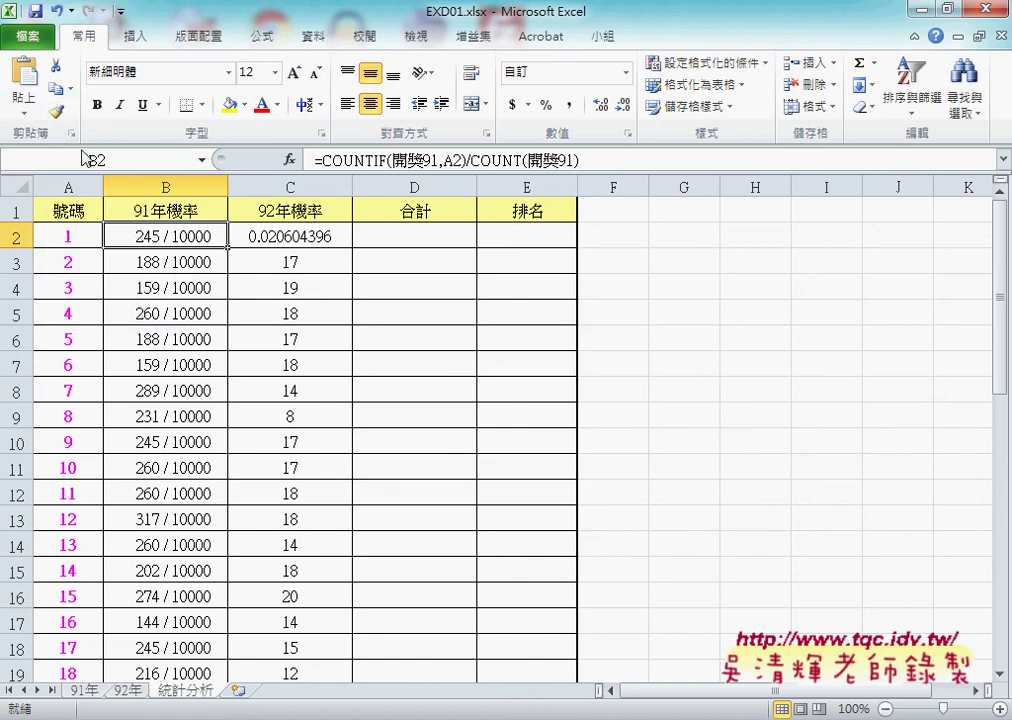
left_click(64, 114)
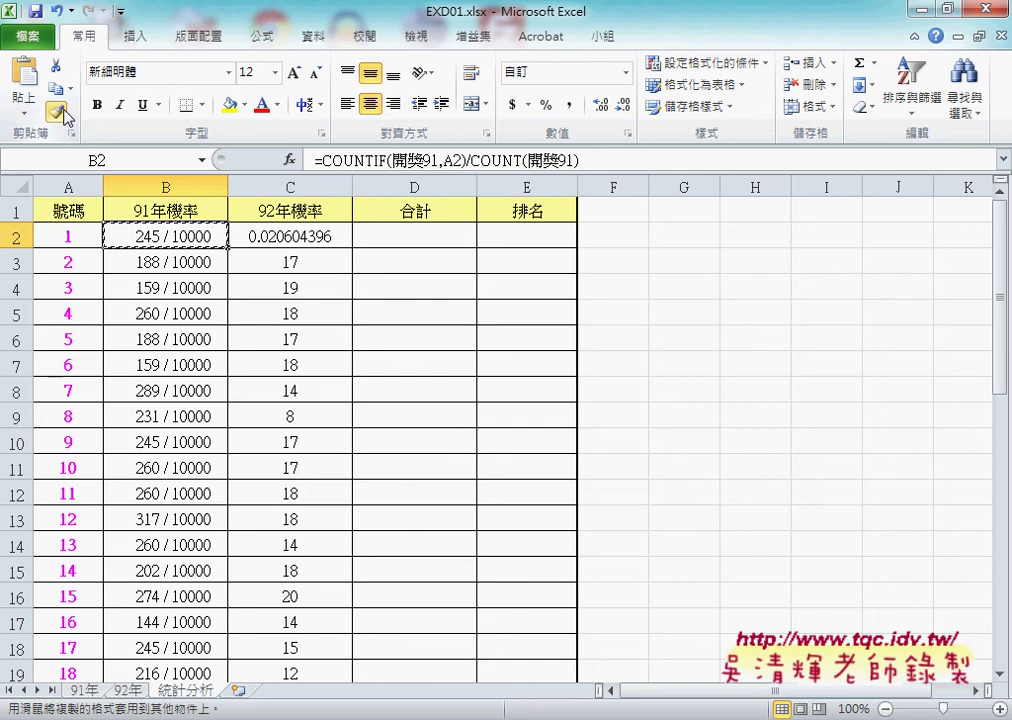
left_click(298, 235)
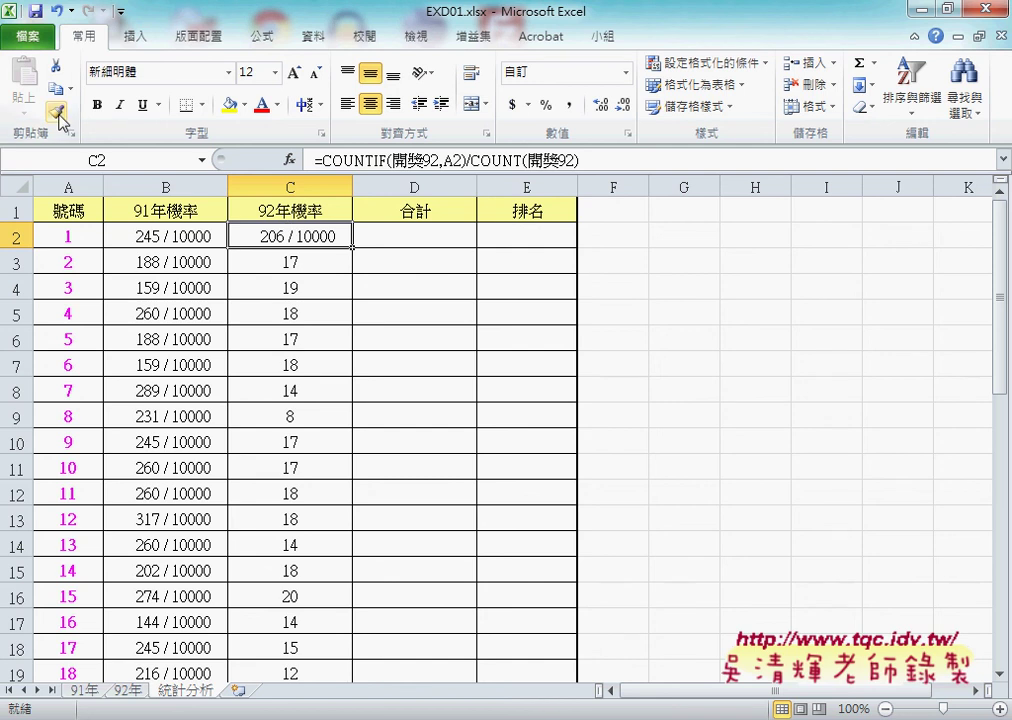
double_click(352, 247)
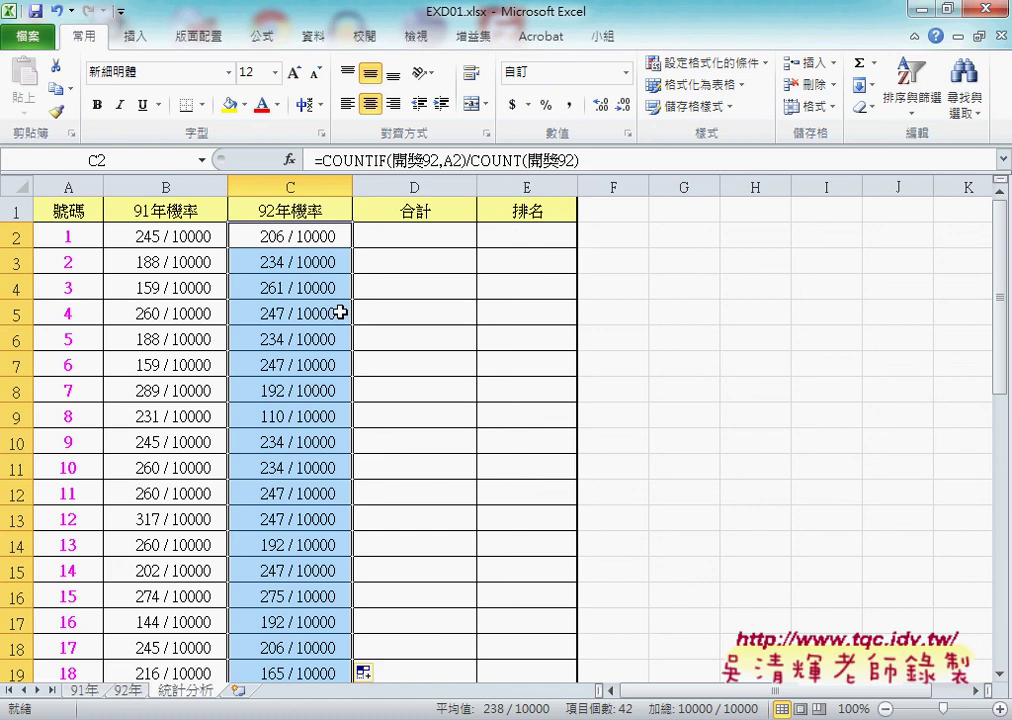
left_click(452, 242)
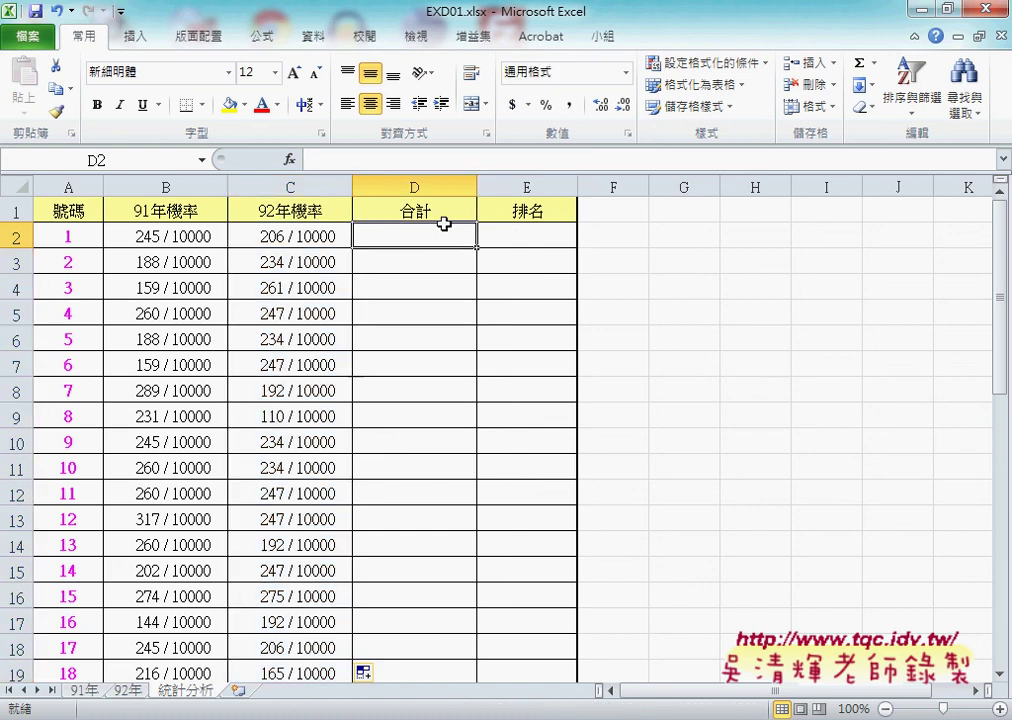
- Enter =B2+C2 in D2 and fill it down 合計, giving 451 / 10000 for number 1
left_click(379, 160)
type("=")
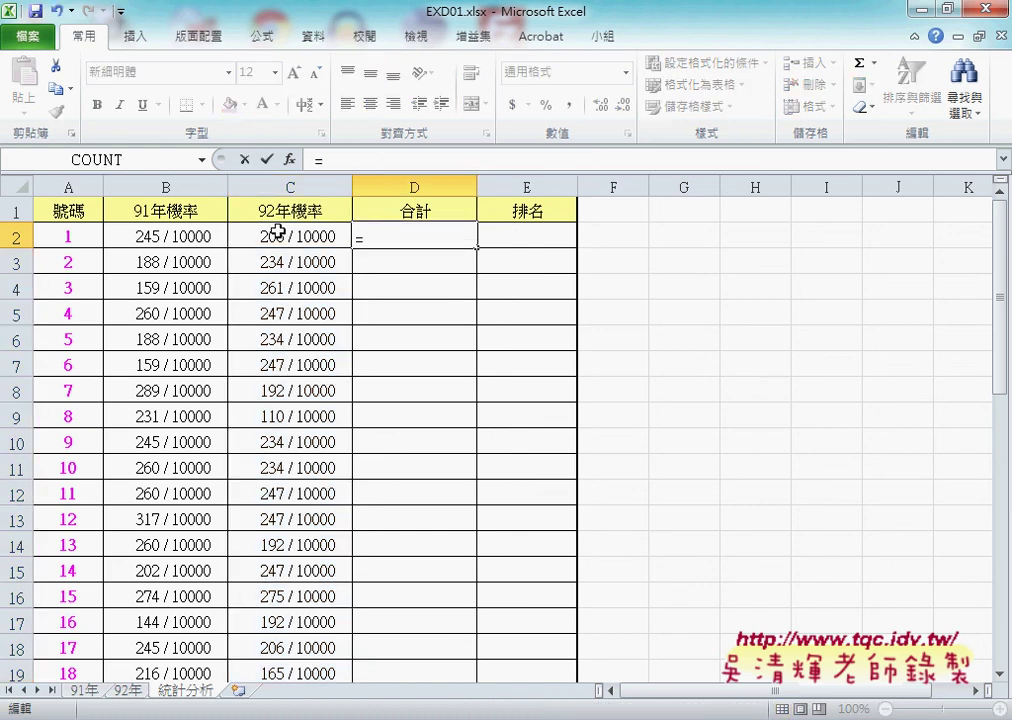
left_click(176, 233)
type("+")
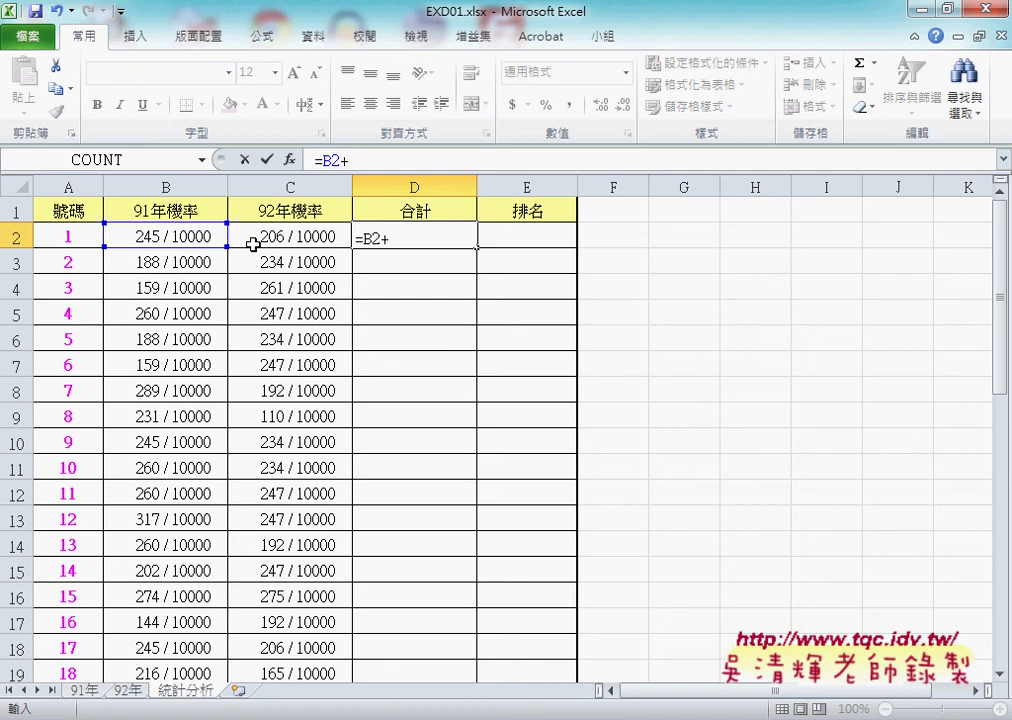
left_click(290, 238)
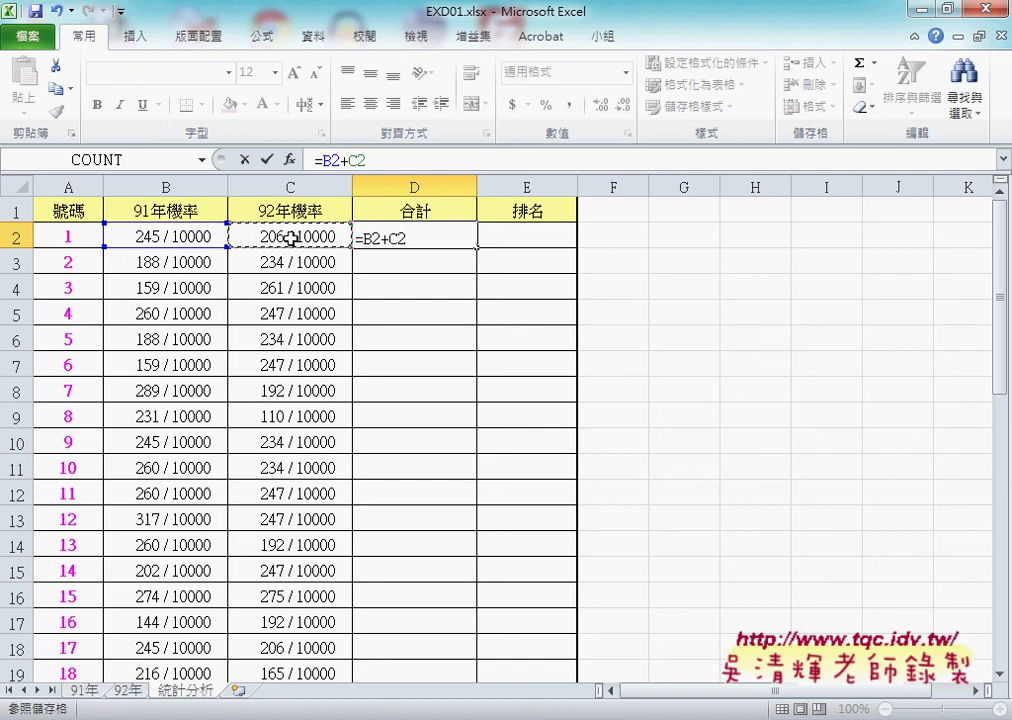
left_click(268, 161)
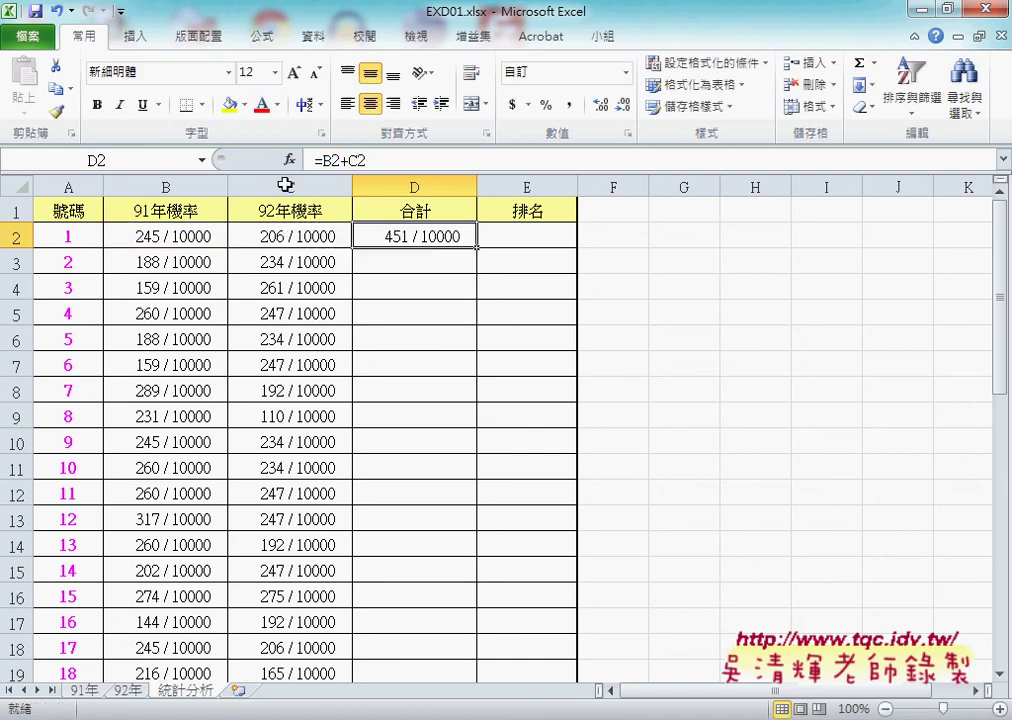
double_click(477, 248)
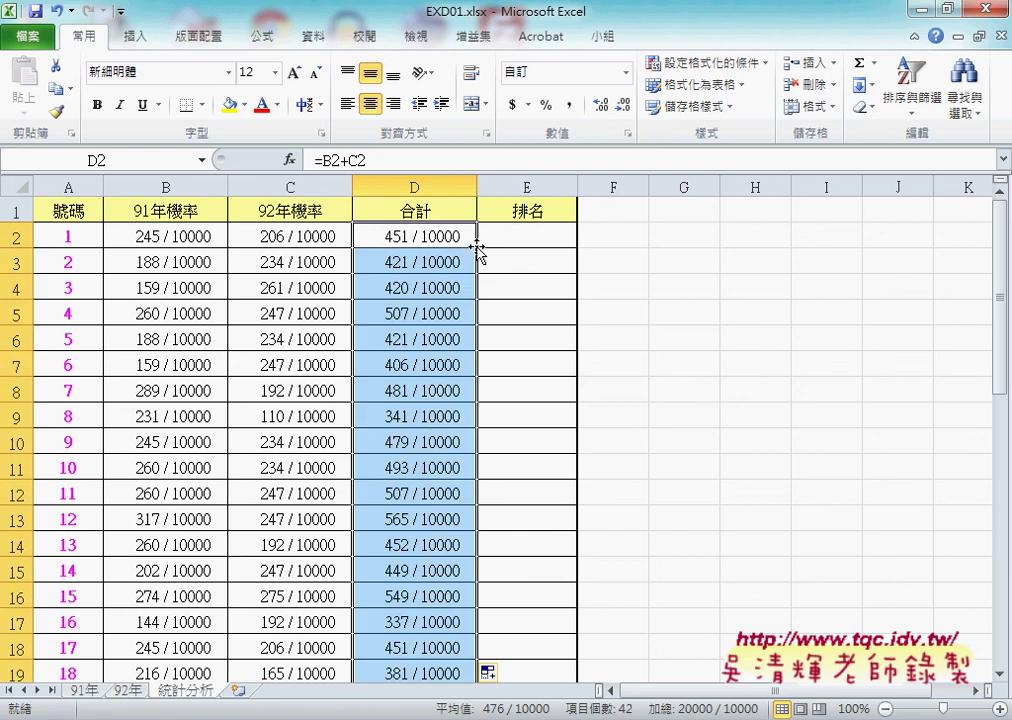
left_click(521, 232)
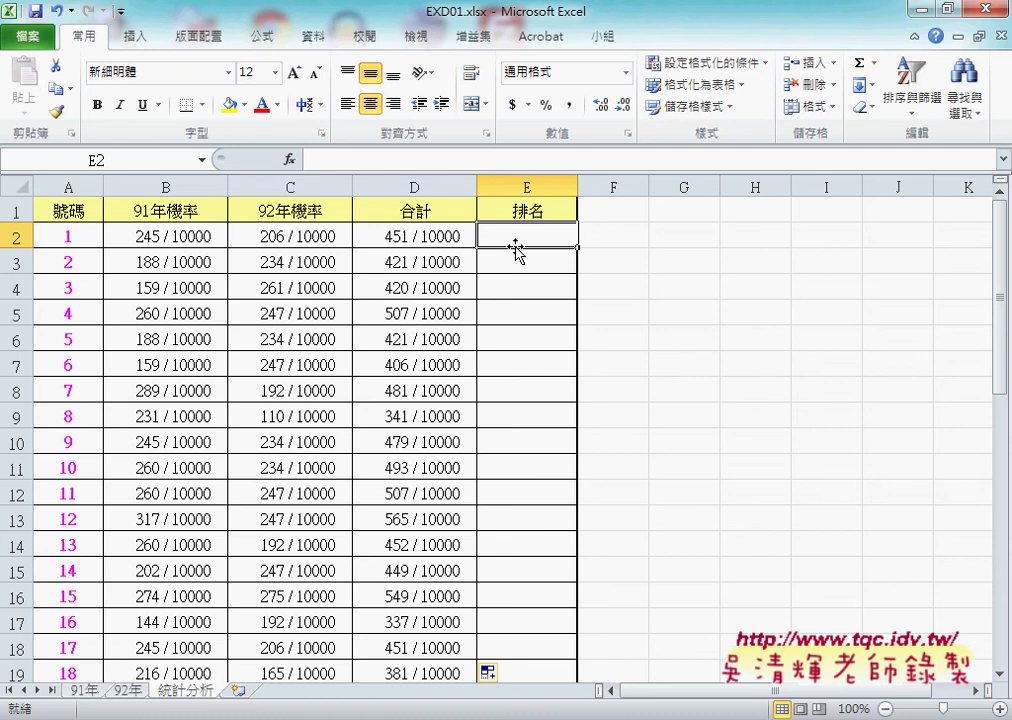
- Insert RANK.EQ from the 統計 category into E2, leaving its arguments empty
left_click(290, 161)
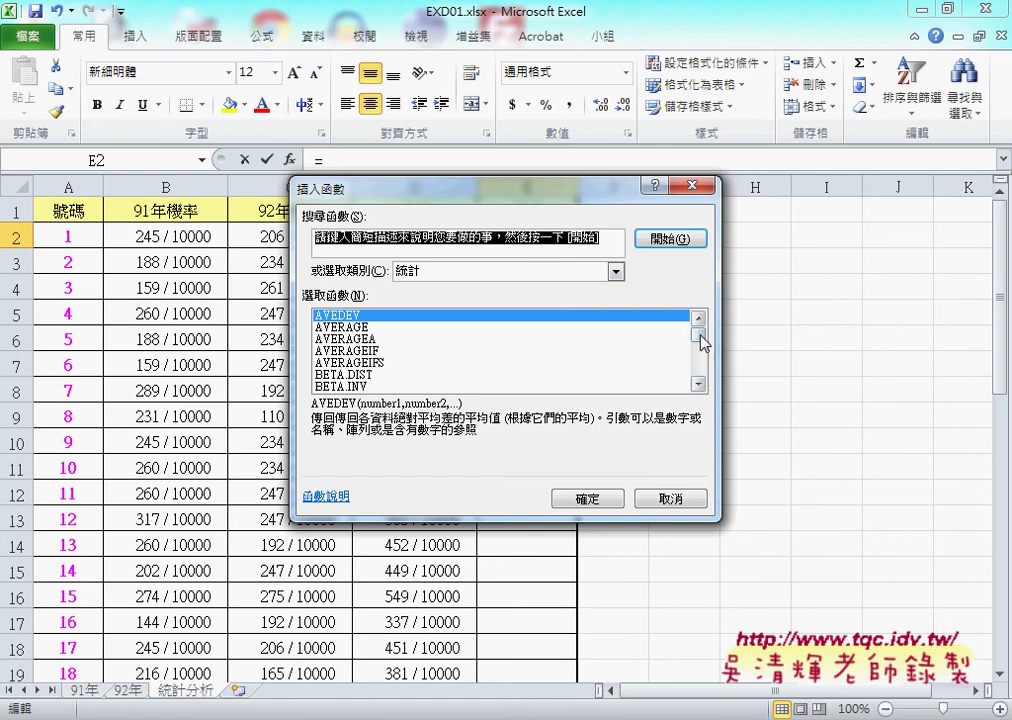
left_click_drag(701, 342, 703, 366)
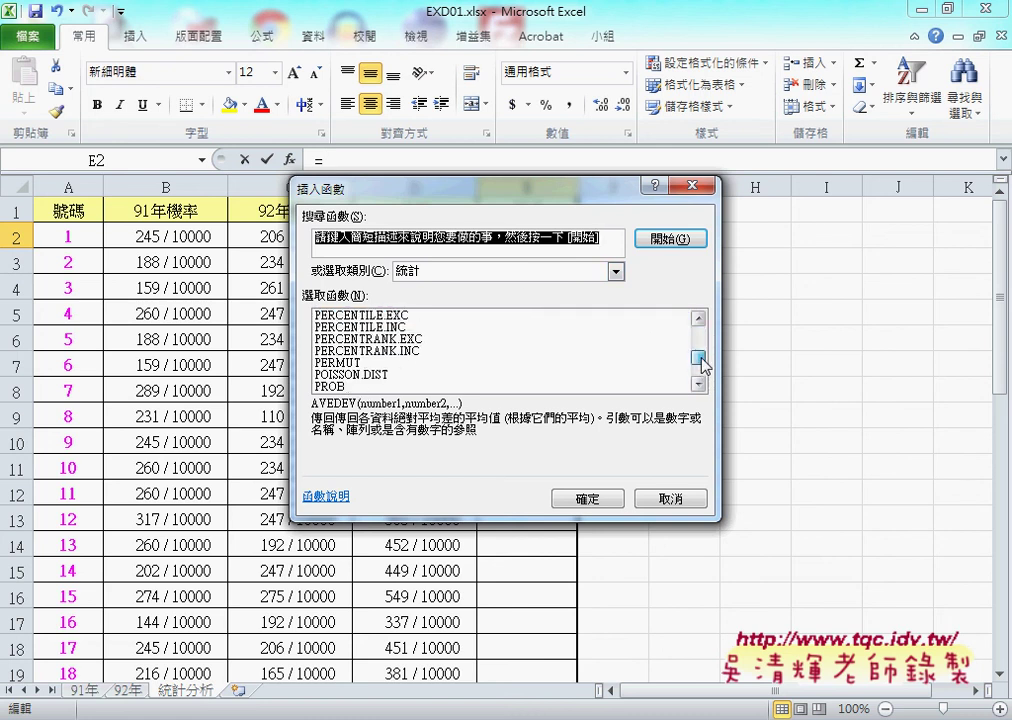
left_click(700, 386)
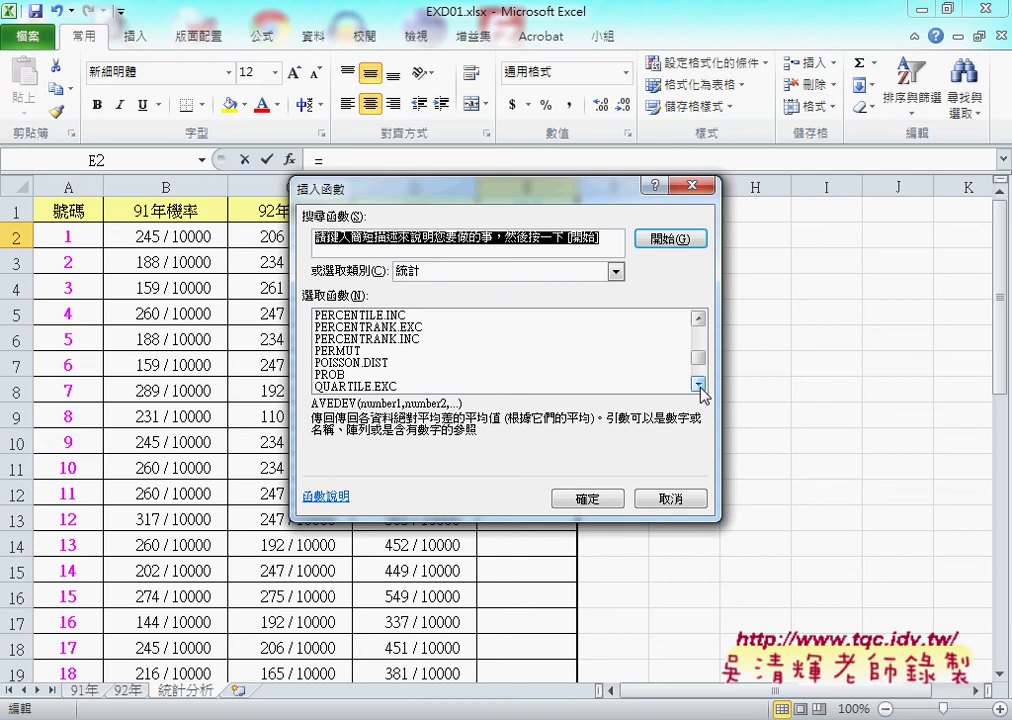
left_click(700, 386)
left_click(700, 386)
left_click(700, 386)
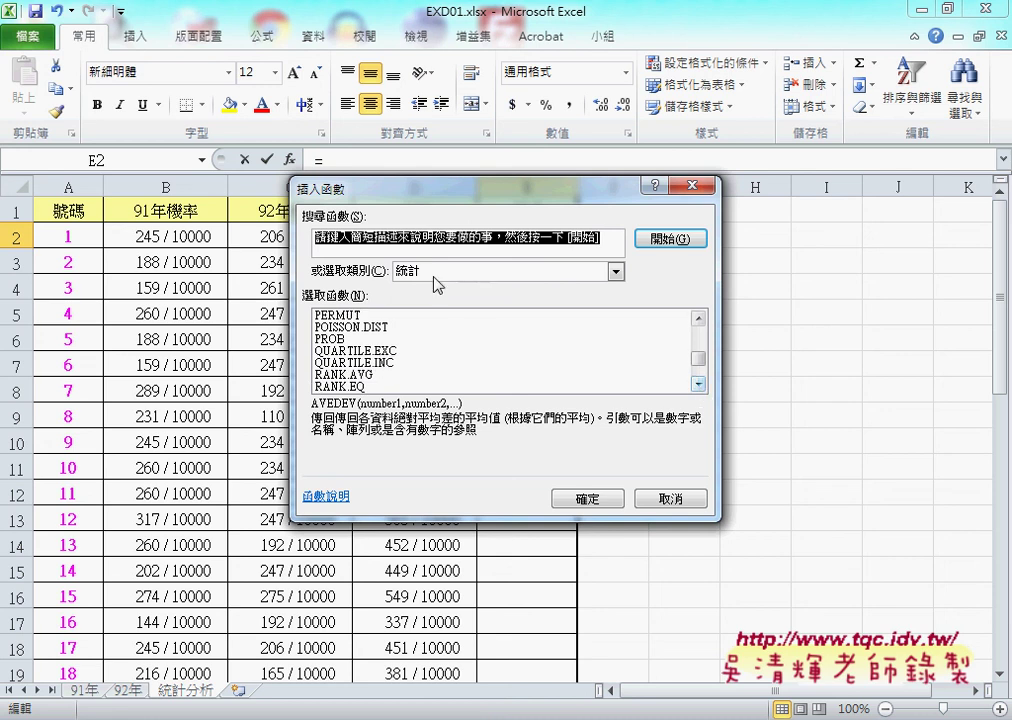
left_click_drag(468, 188, 635, 183)
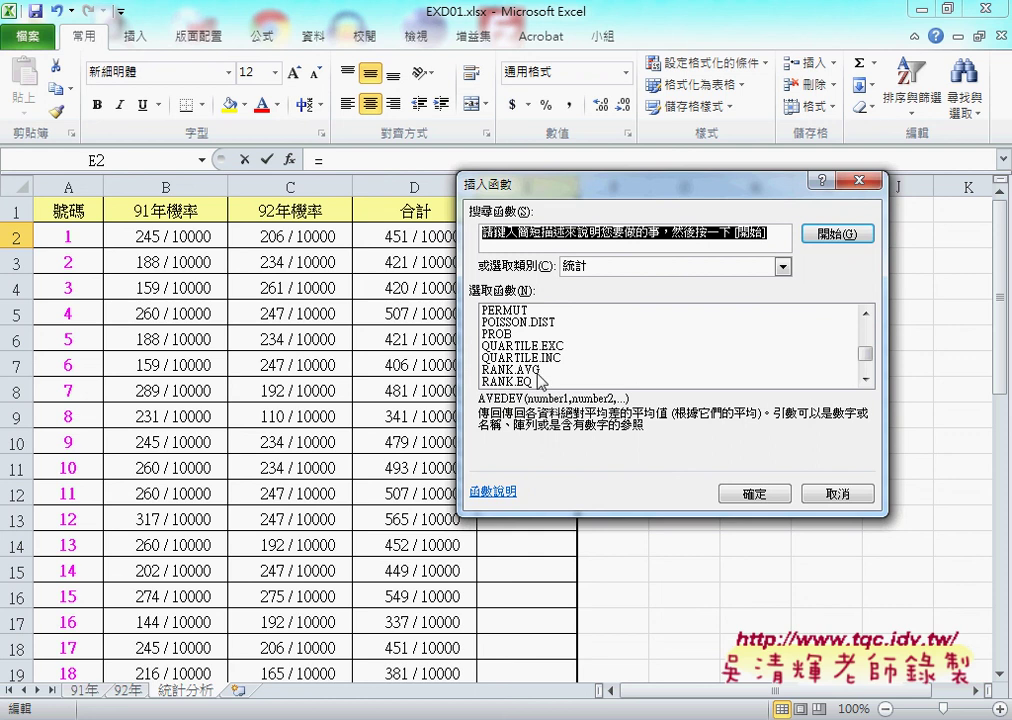
left_click(505, 381)
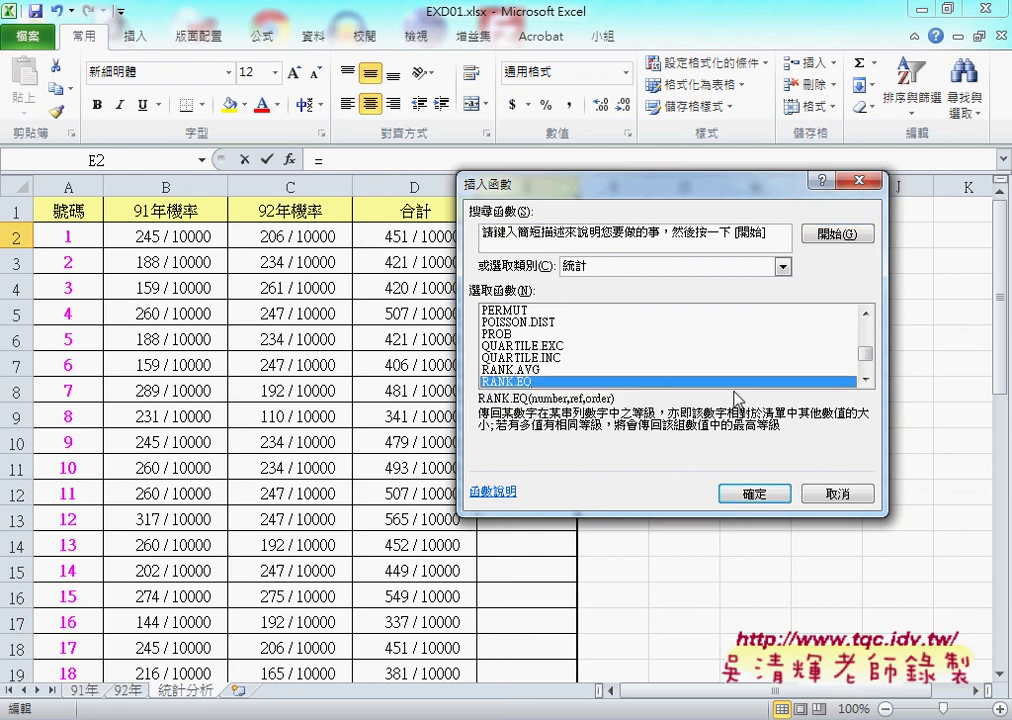
left_click(866, 380)
left_click(866, 380)
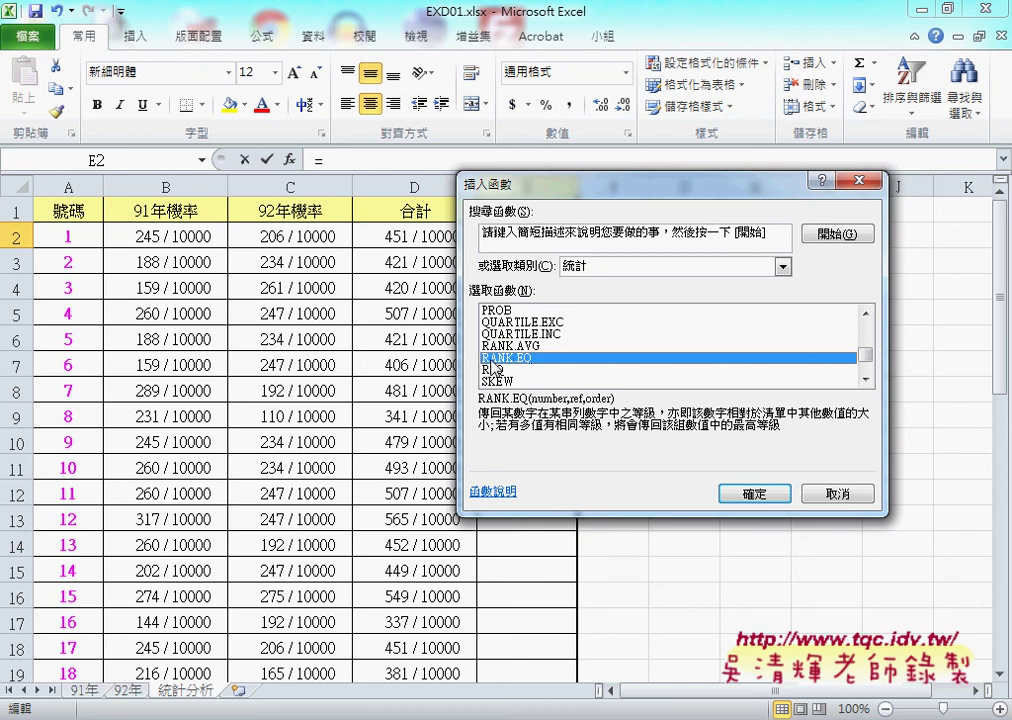
left_click(776, 494)
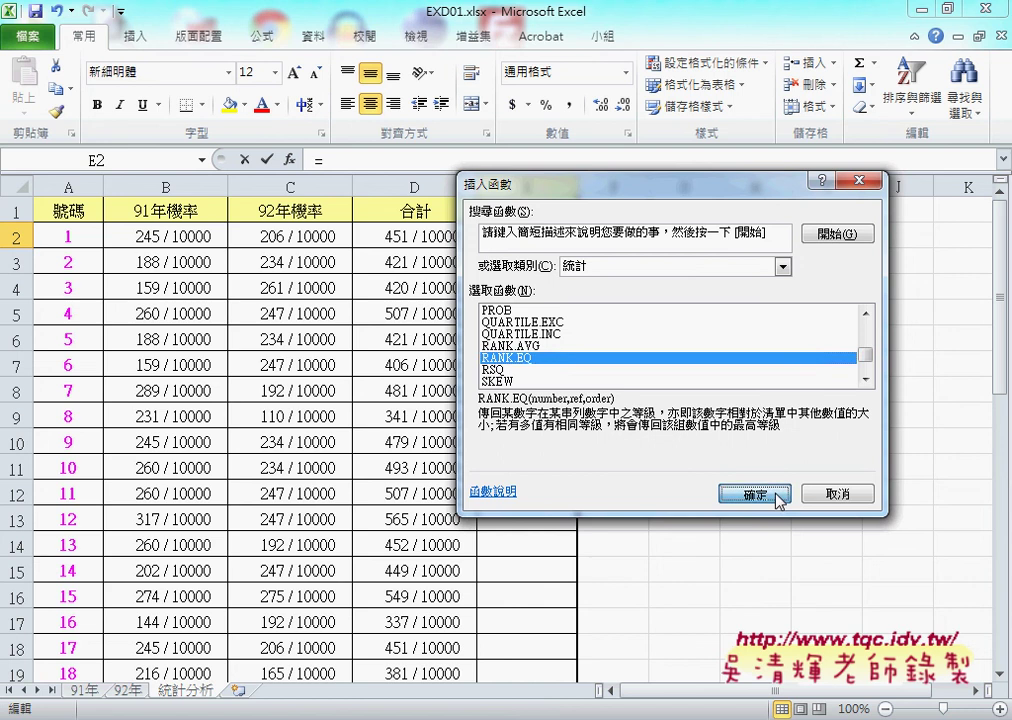
left_click_drag(577, 220, 779, 226)
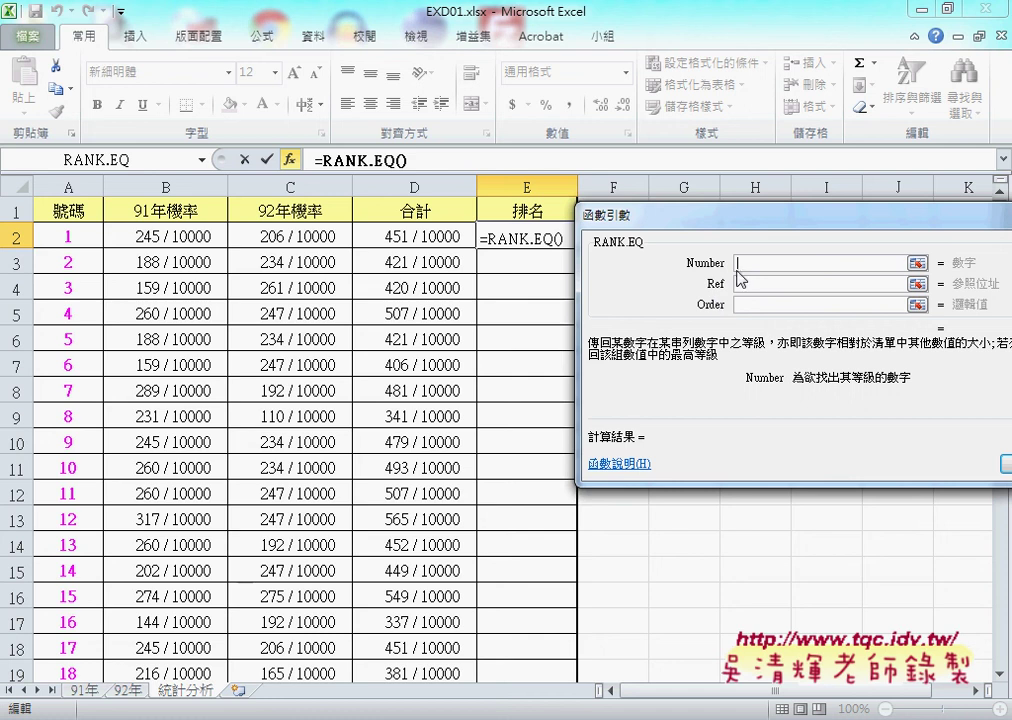
- Set RANK.EQ's arguments to D2, D2:D43 and order 0, ranking number 1 at 26
left_click(425, 236)
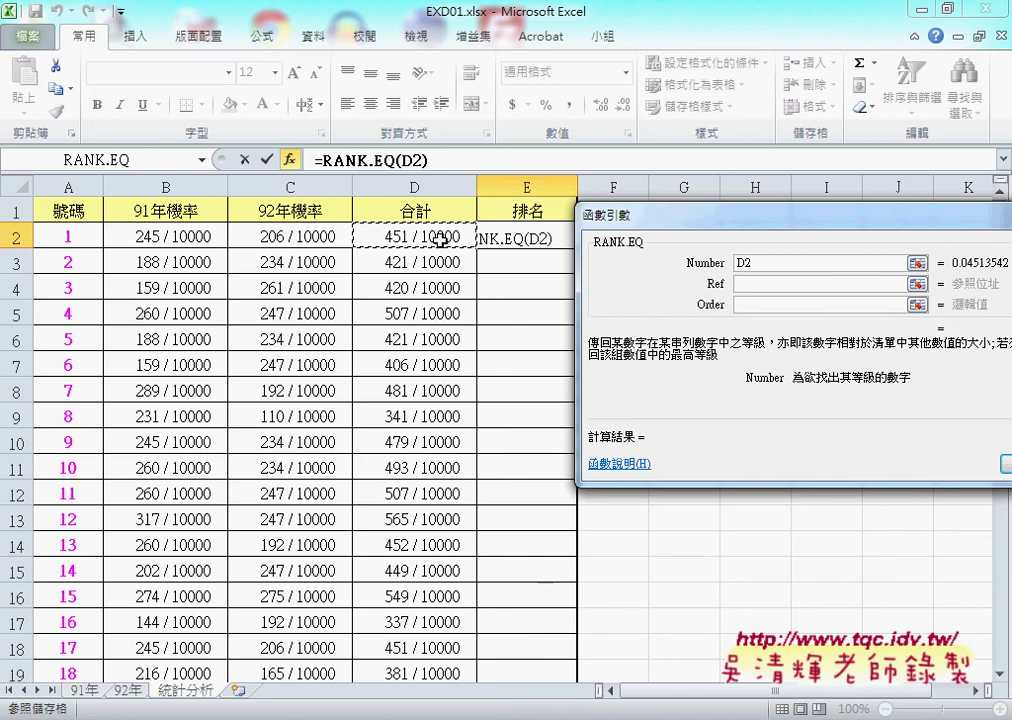
left_click(747, 285)
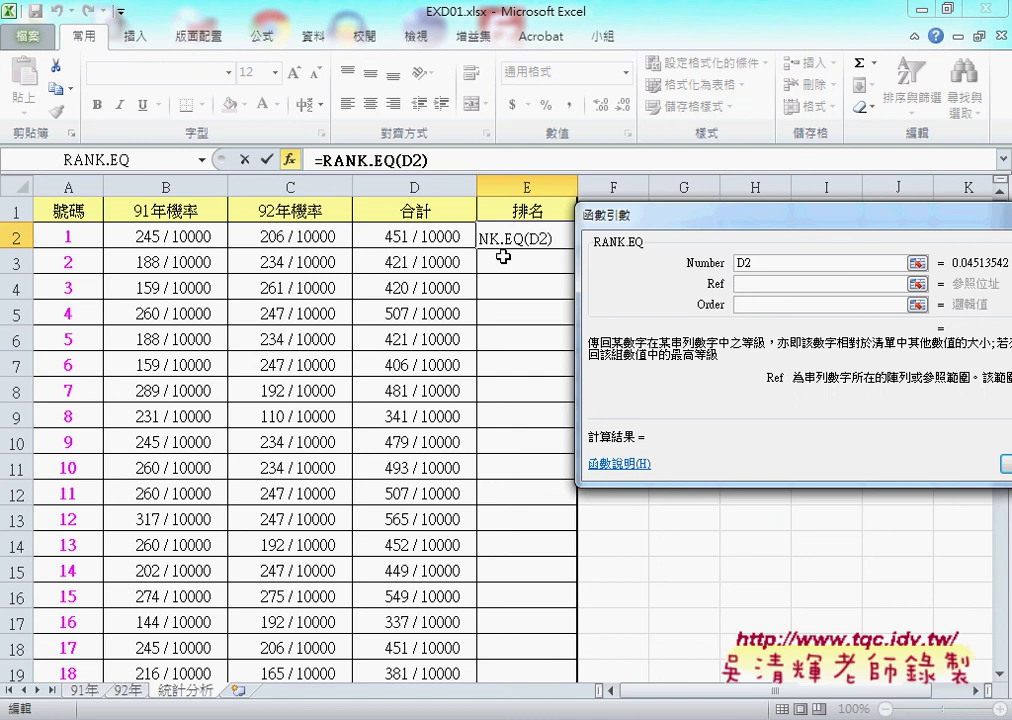
left_click(746, 264)
left_click(746, 283)
mouse_move(430, 238)
left_mouse_down()
mouse_move(430, 648)
mouse_move(440, 652)
left_mouse_up()
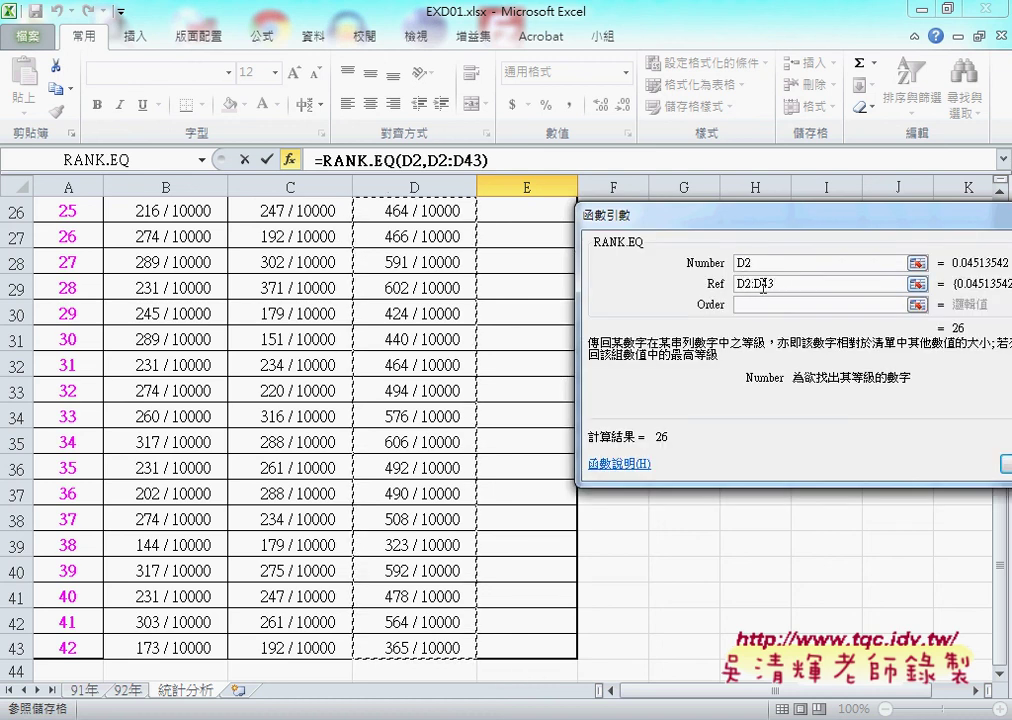
left_click(765, 306)
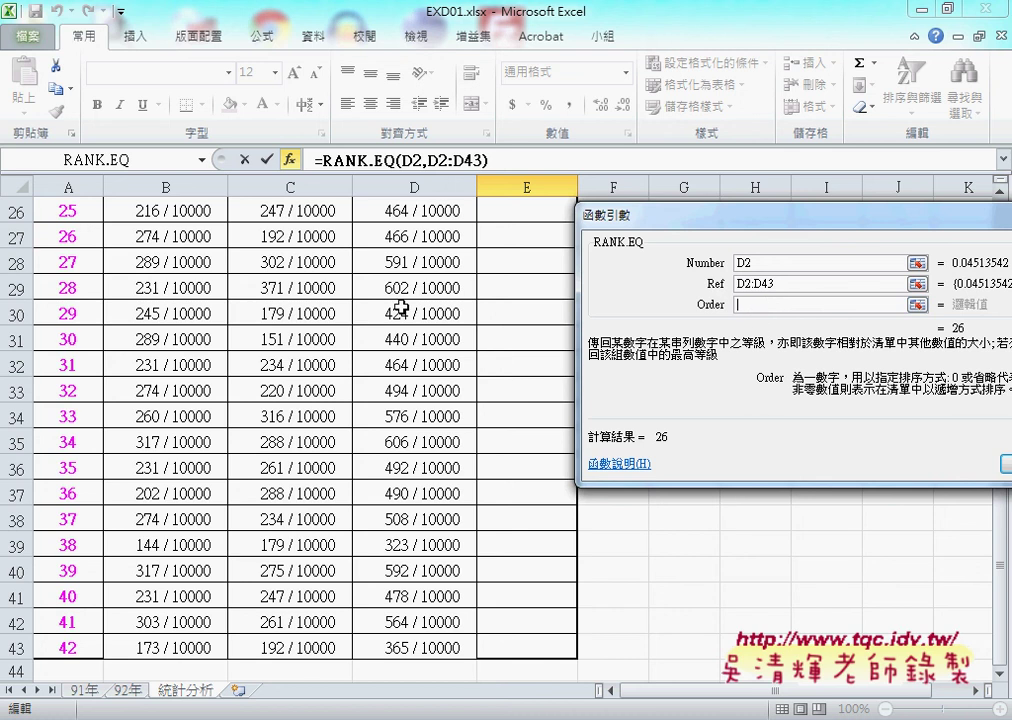
scroll(400, 308, "up", 8)
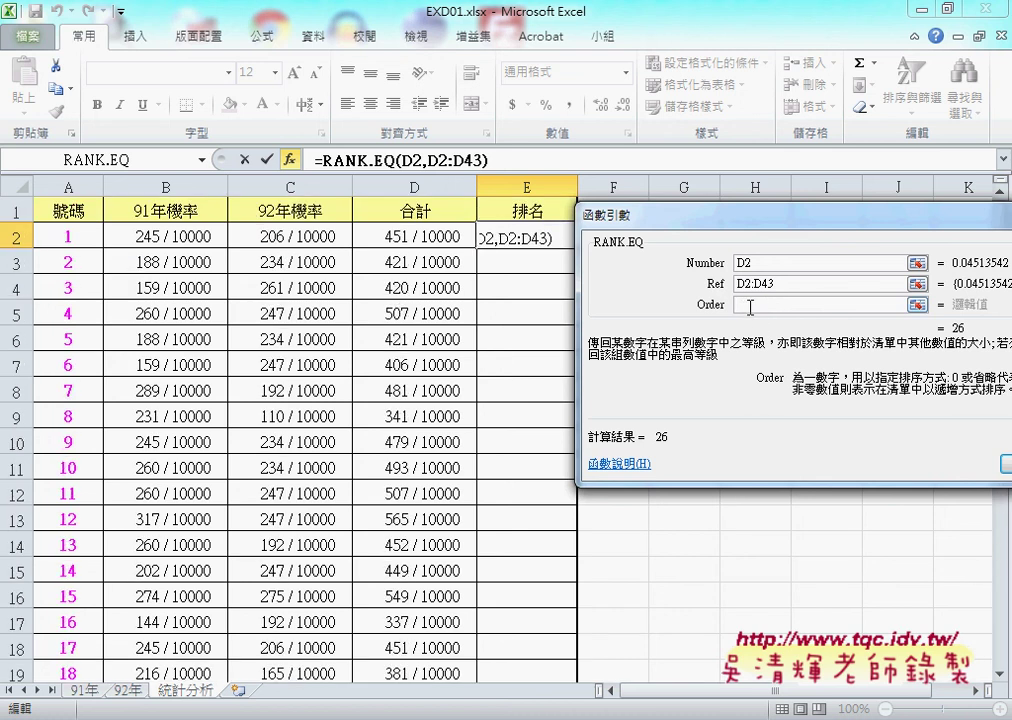
left_click_drag(752, 218, 505, 198)
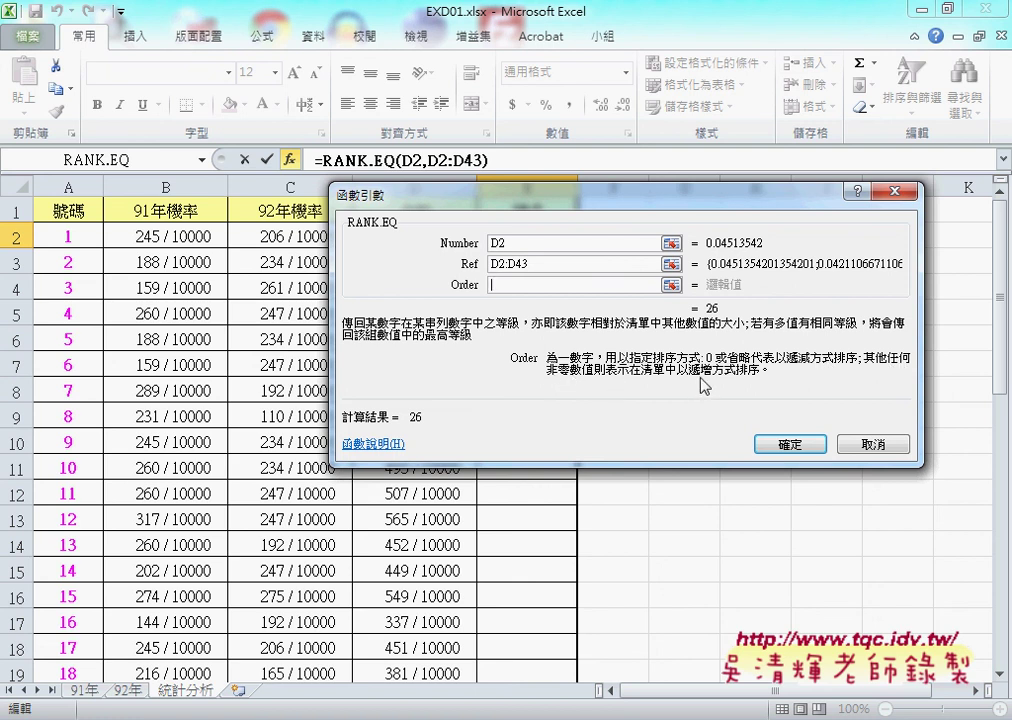
left_click_drag(549, 202, 766, 258)
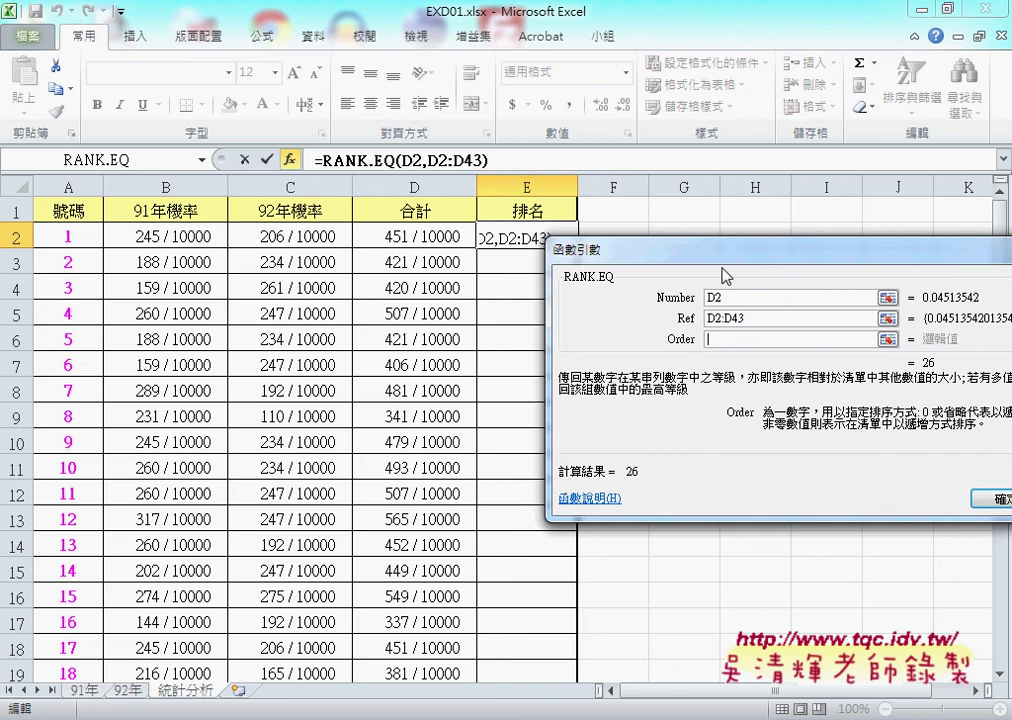
left_click_drag(727, 262, 628, 255)
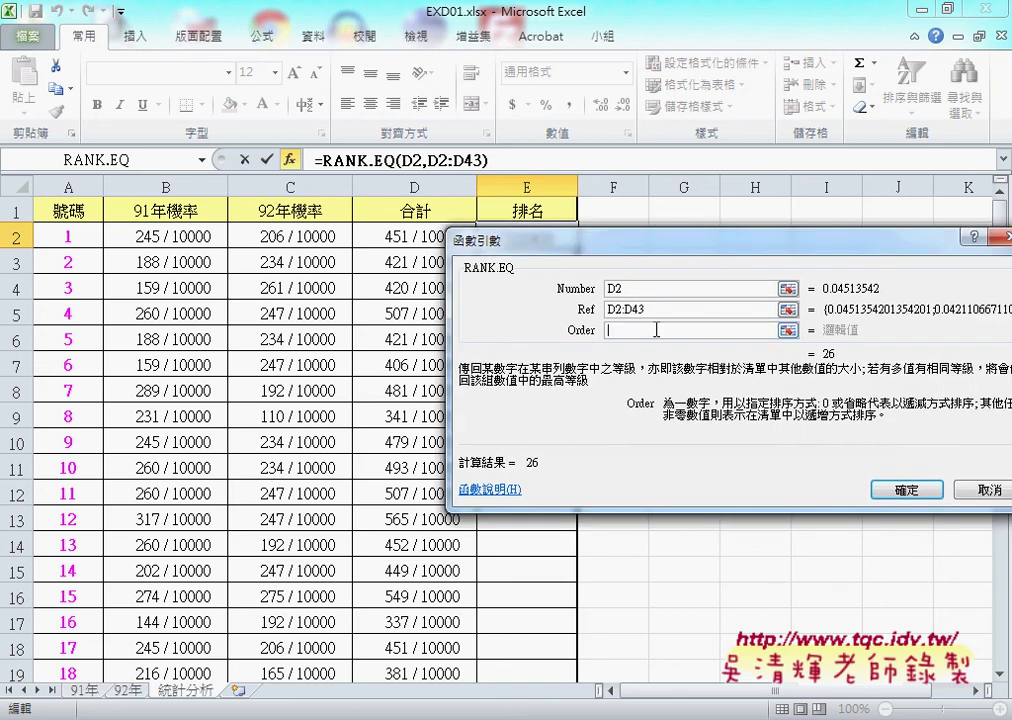
type("0")
left_click(906, 489)
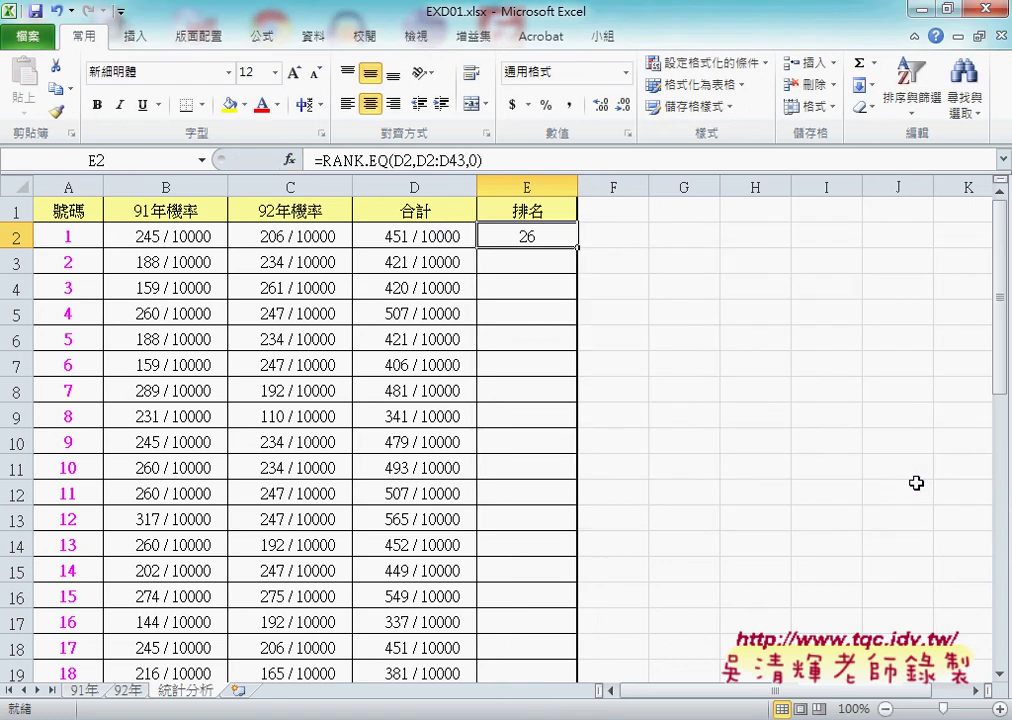
- Fill E2's RANK.EQ formula down to E43
double_click(576, 248)
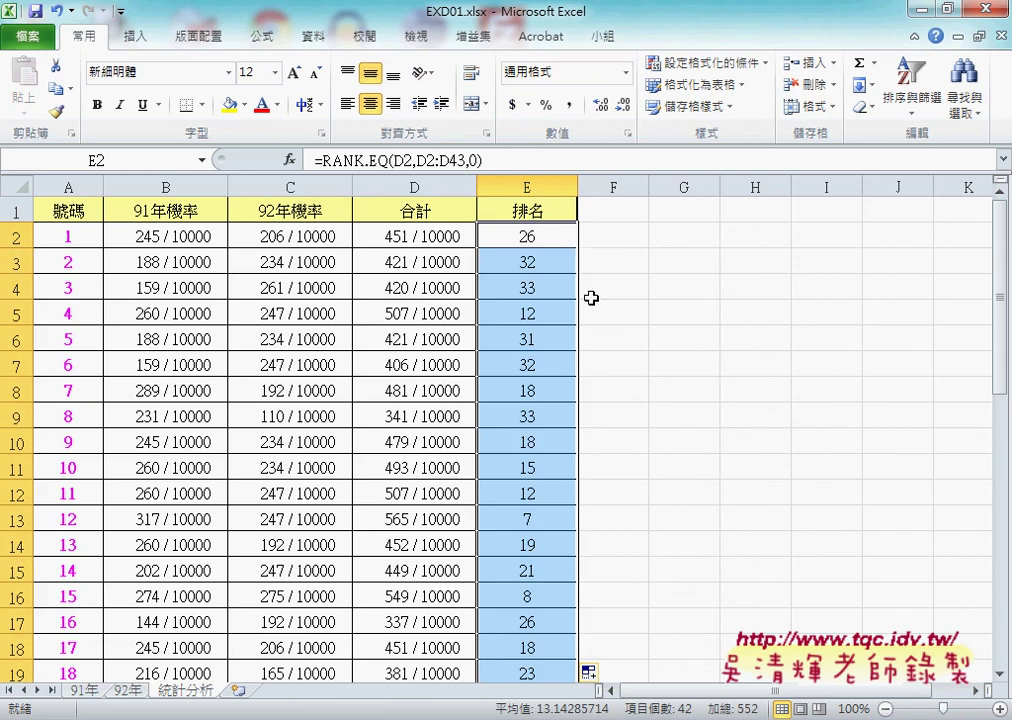
scroll(655, 358, "down", 1)
scroll(655, 358, "down", 1)
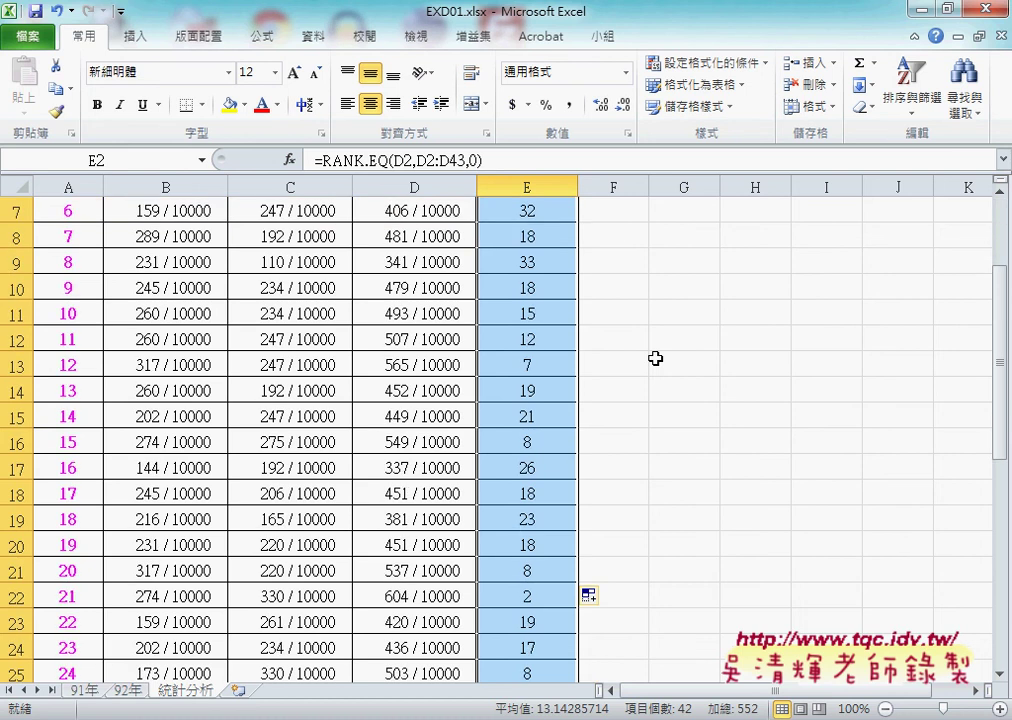
scroll(655, 358, "down", 2)
scroll(655, 358, "down", 1)
scroll(655, 358, "down", 1)
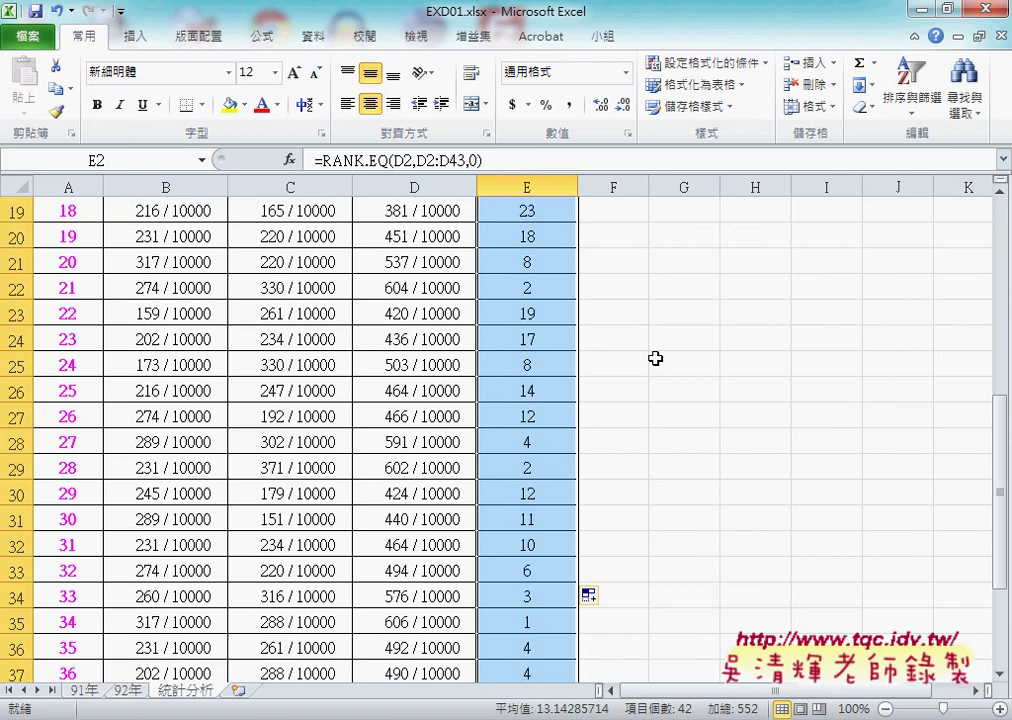
- Inspect the rank and 合計 formulas in rows 29–35 and E2's ranking range
left_click(524, 628)
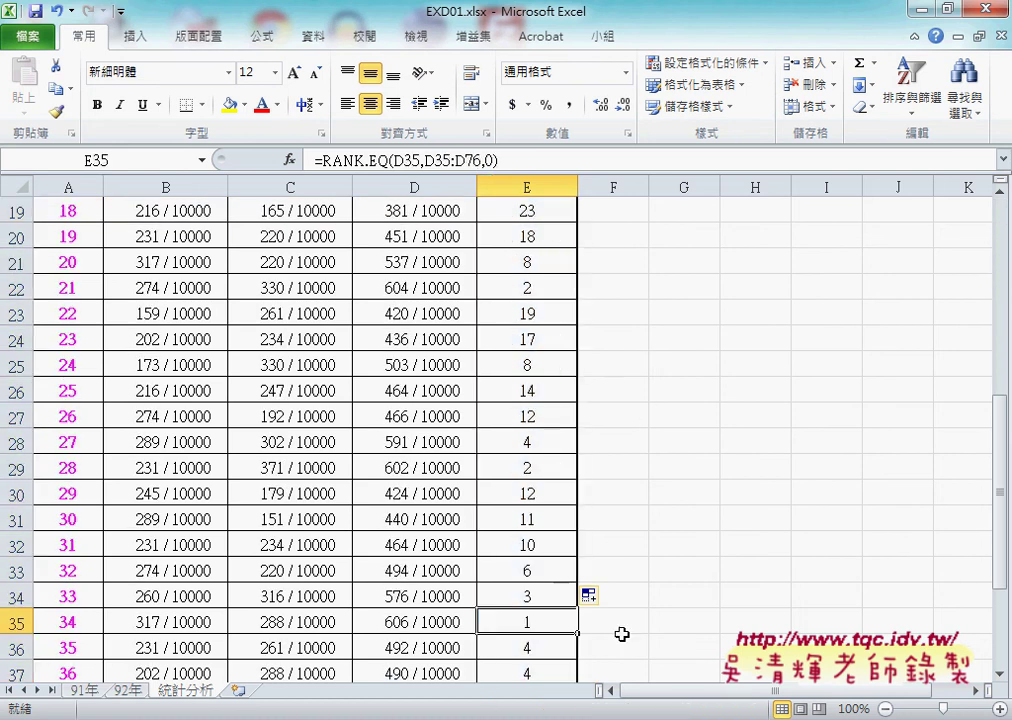
left_click(408, 627)
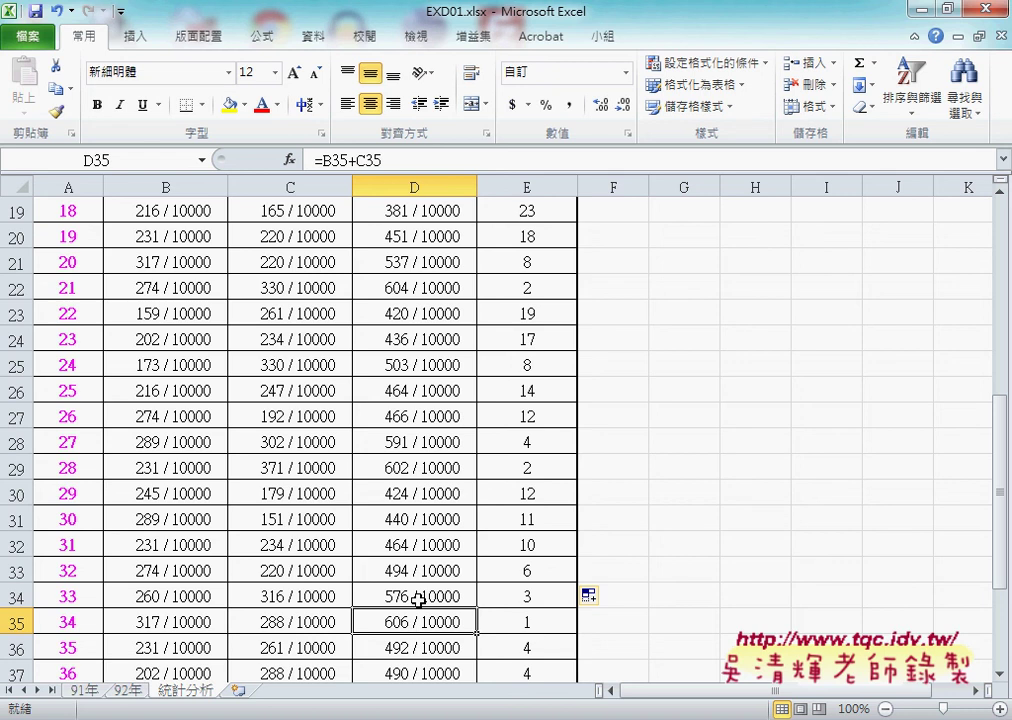
left_click(437, 467)
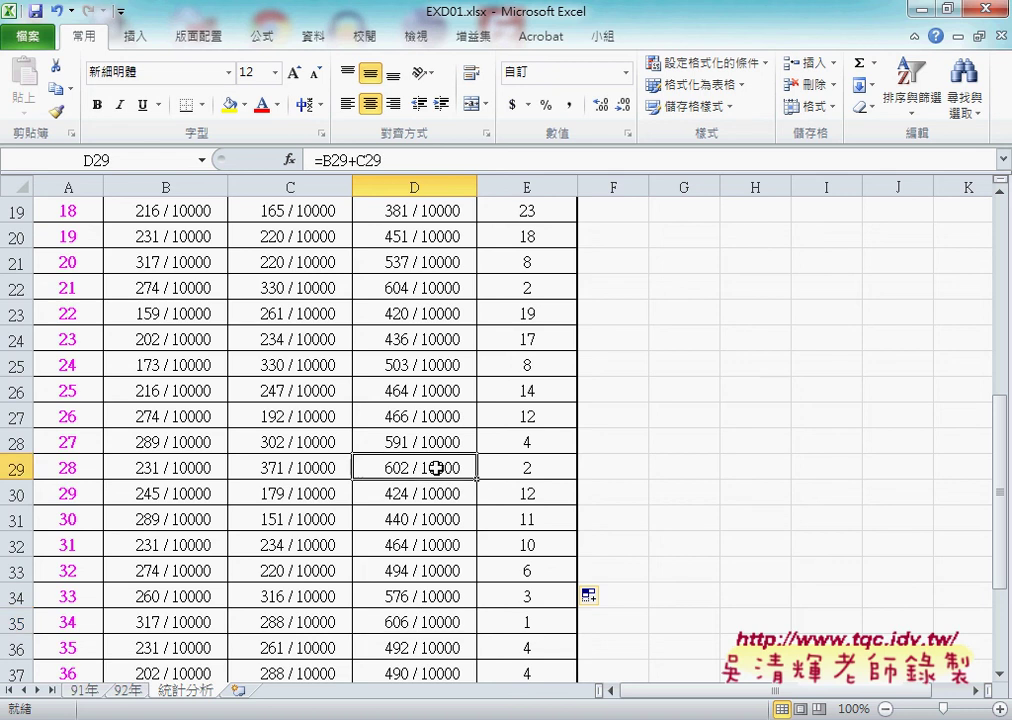
left_click(452, 597)
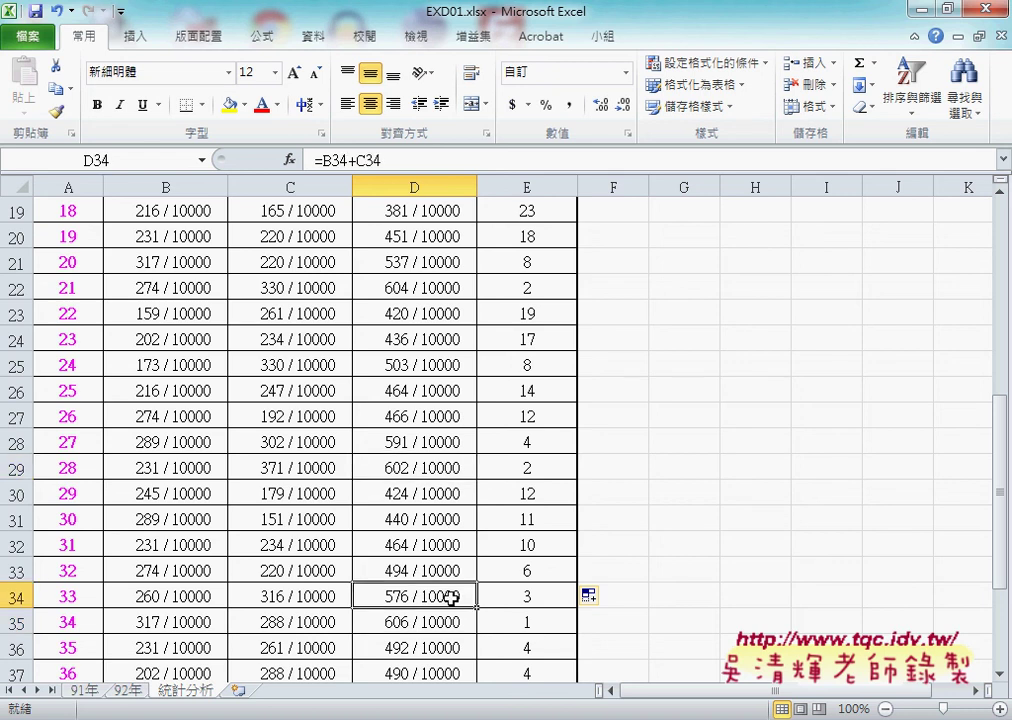
scroll(452, 597, "down", 2)
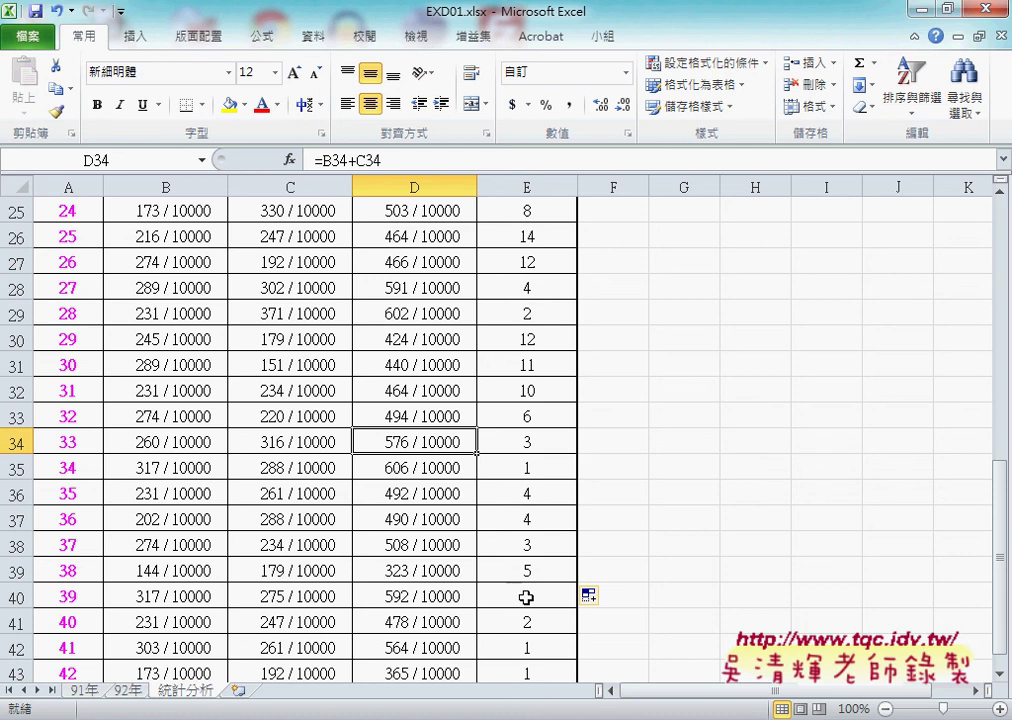
scroll(541, 591, "up", 6)
scroll(541, 591, "up", 2)
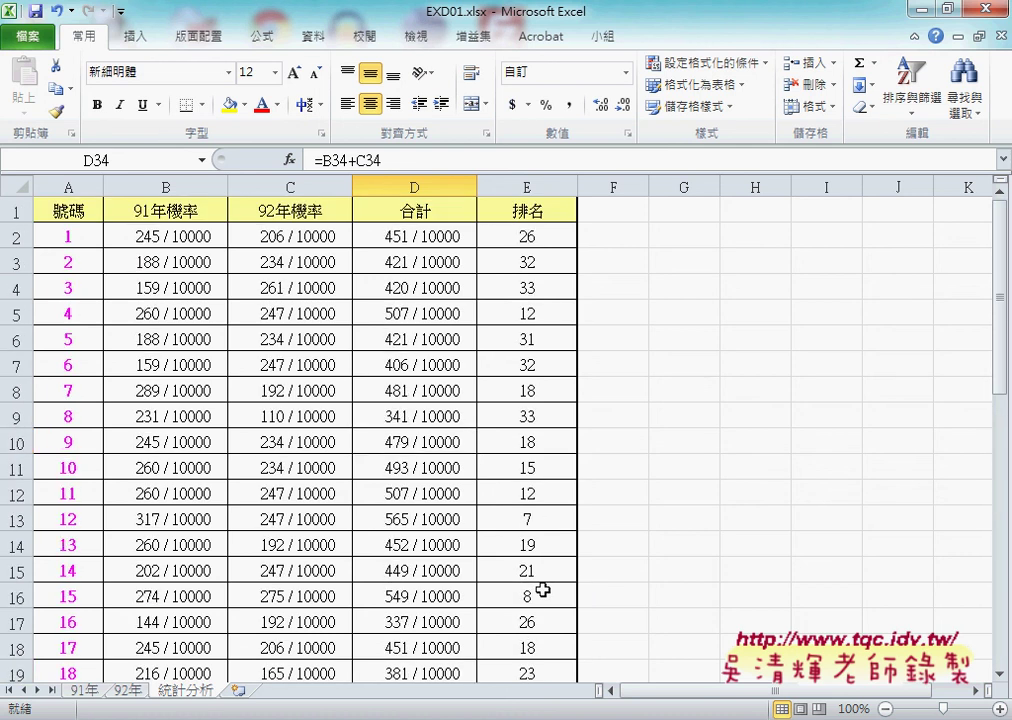
left_click(551, 241)
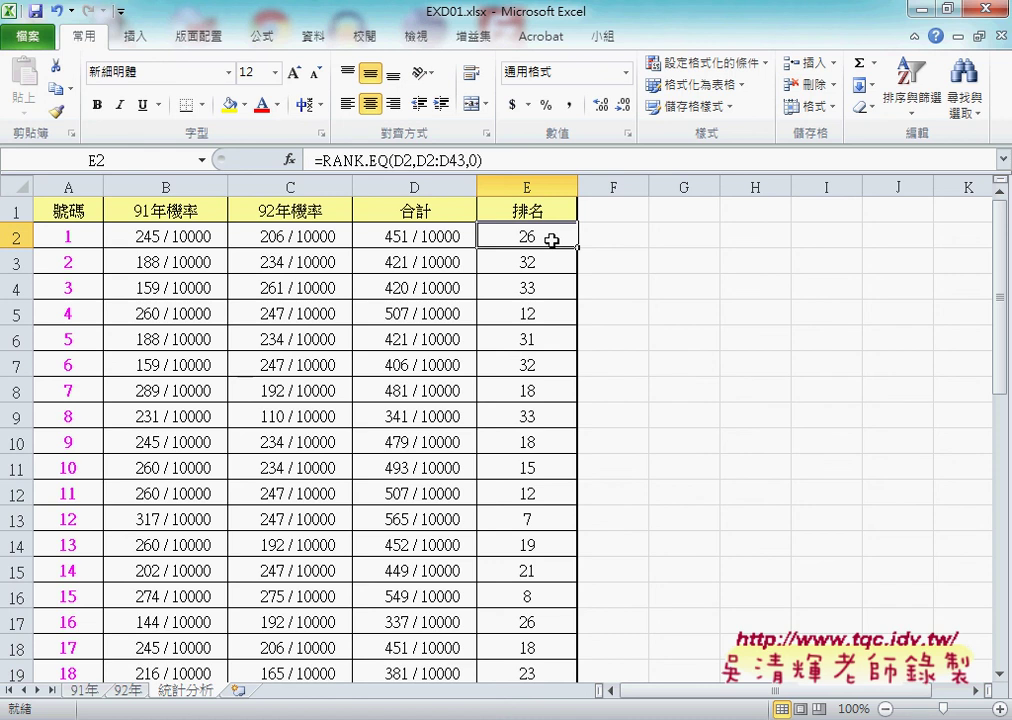
left_click_drag(416, 160, 468, 160)
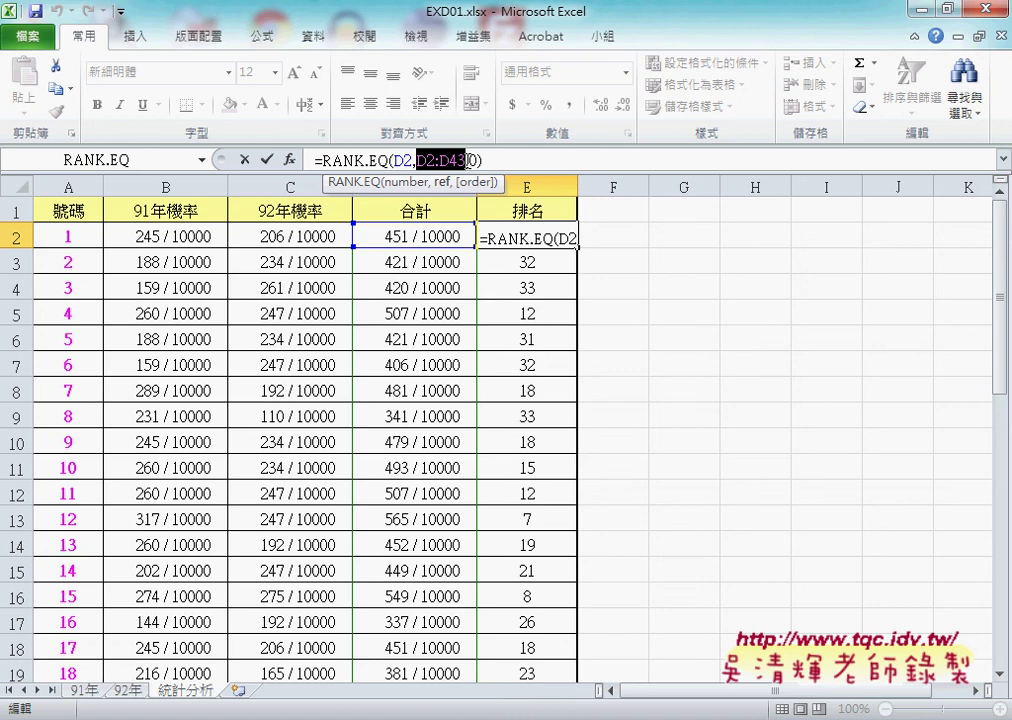
key("ctrl+Return")
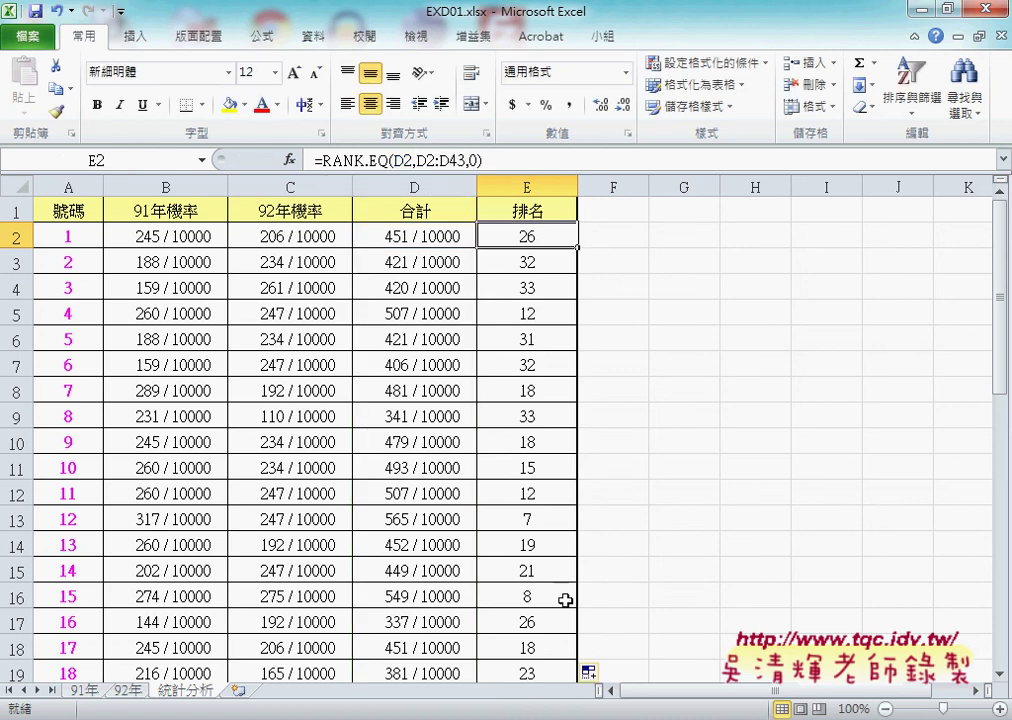
left_click(522, 266)
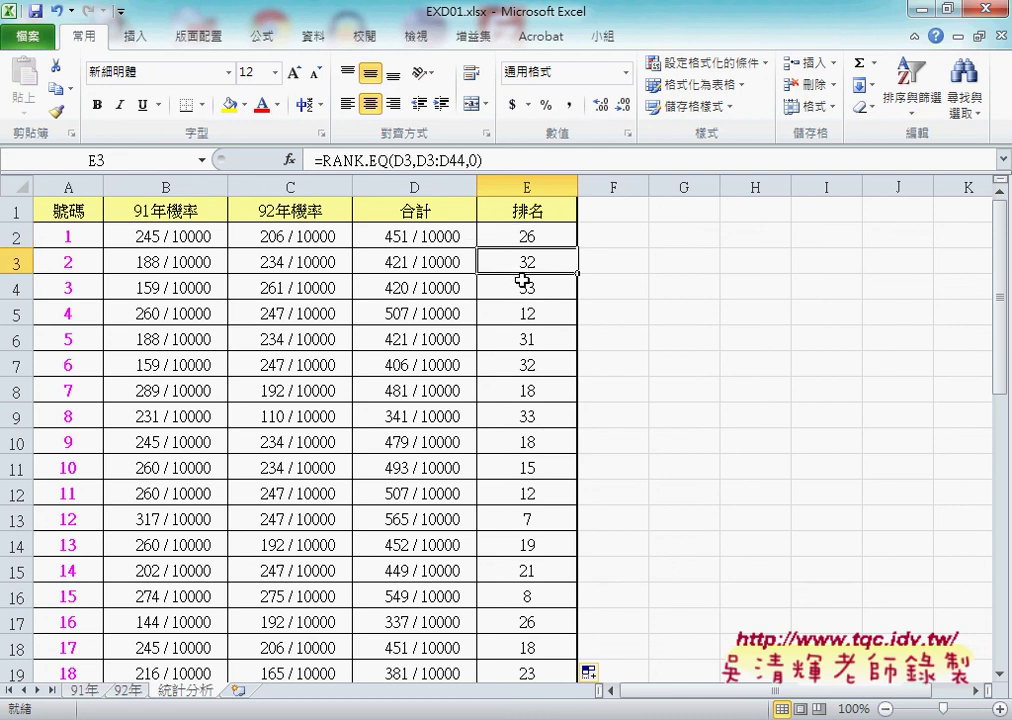
left_click(524, 288)
left_click(524, 314)
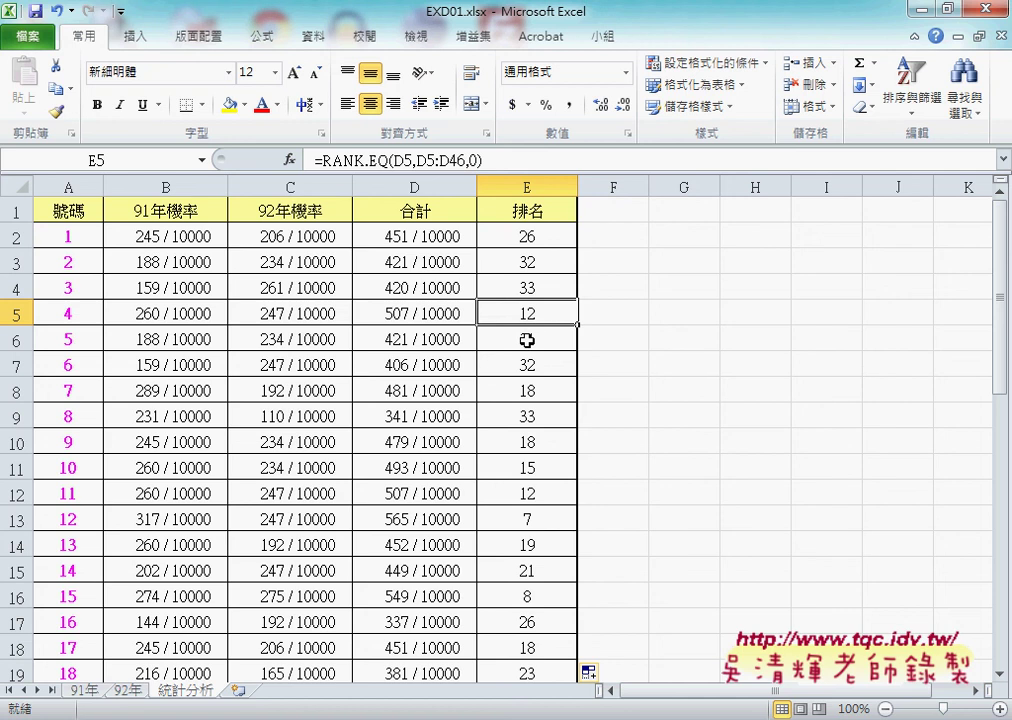
left_click(526, 338)
left_click(538, 237)
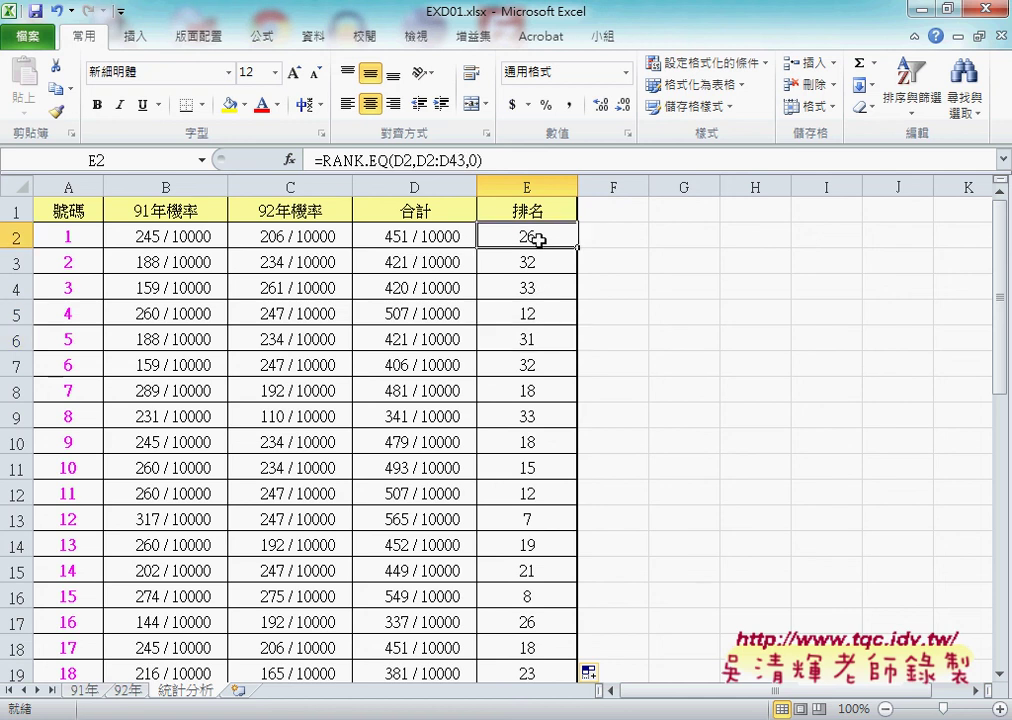
left_click(532, 263)
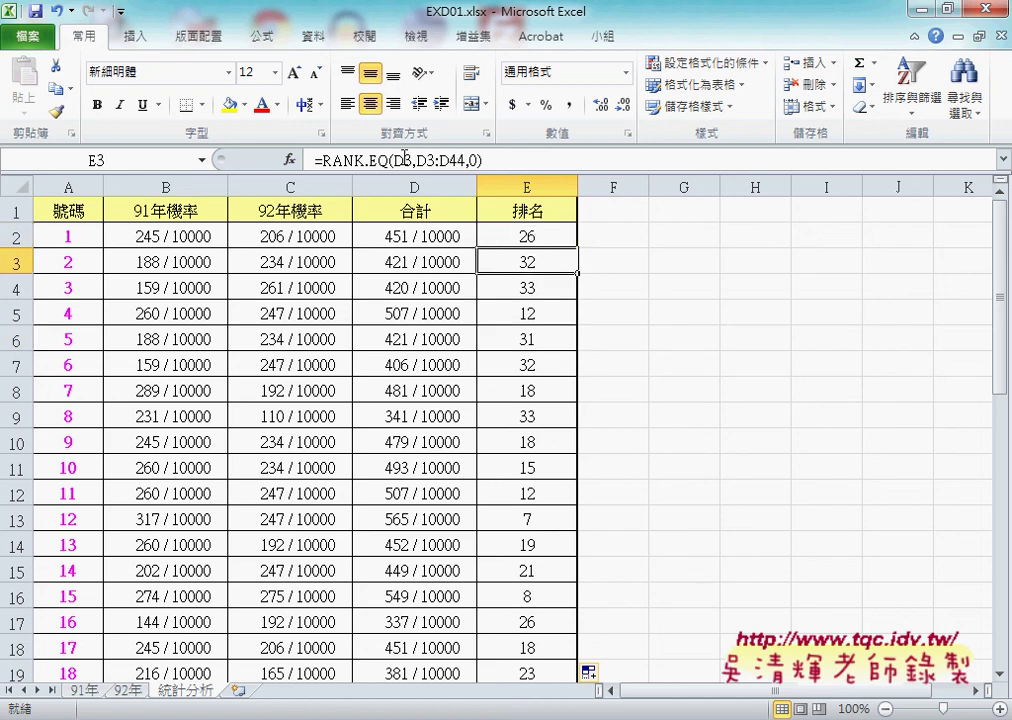
left_click(535, 288)
left_click(544, 237)
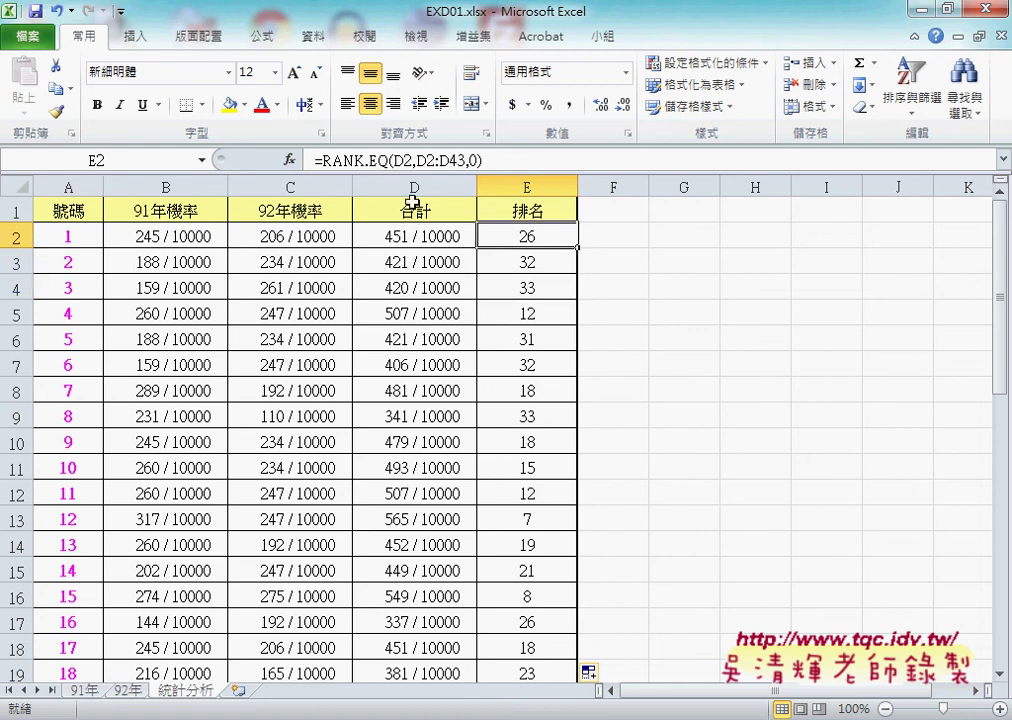
left_click(524, 263)
left_click(517, 291)
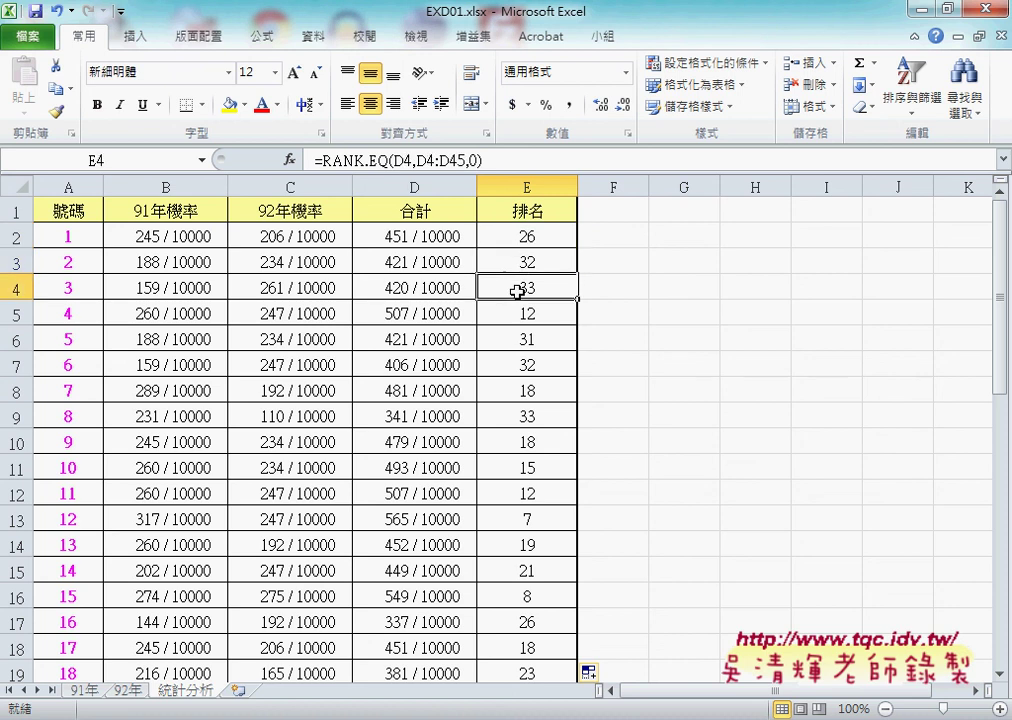
left_click(522, 237)
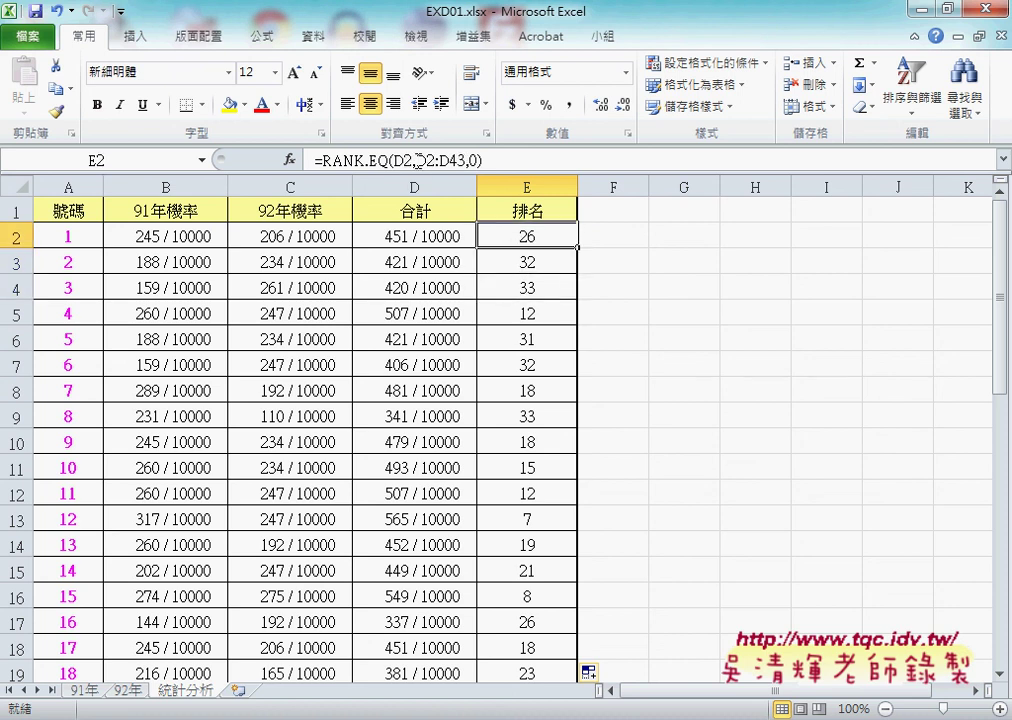
left_click(515, 261)
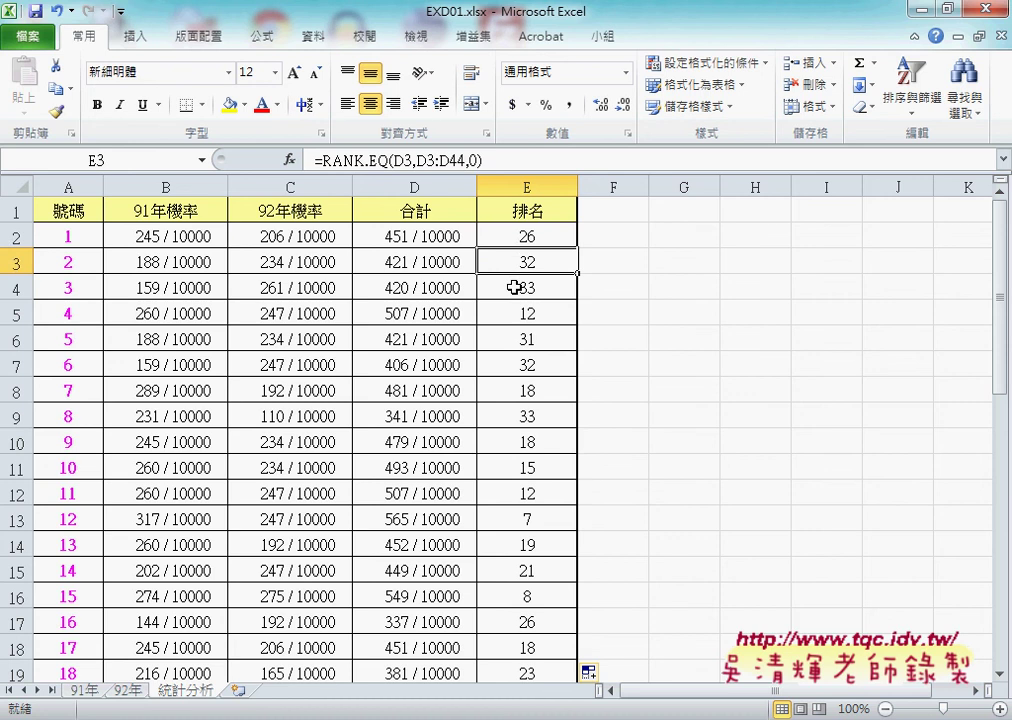
left_click(514, 287)
left_click(514, 314)
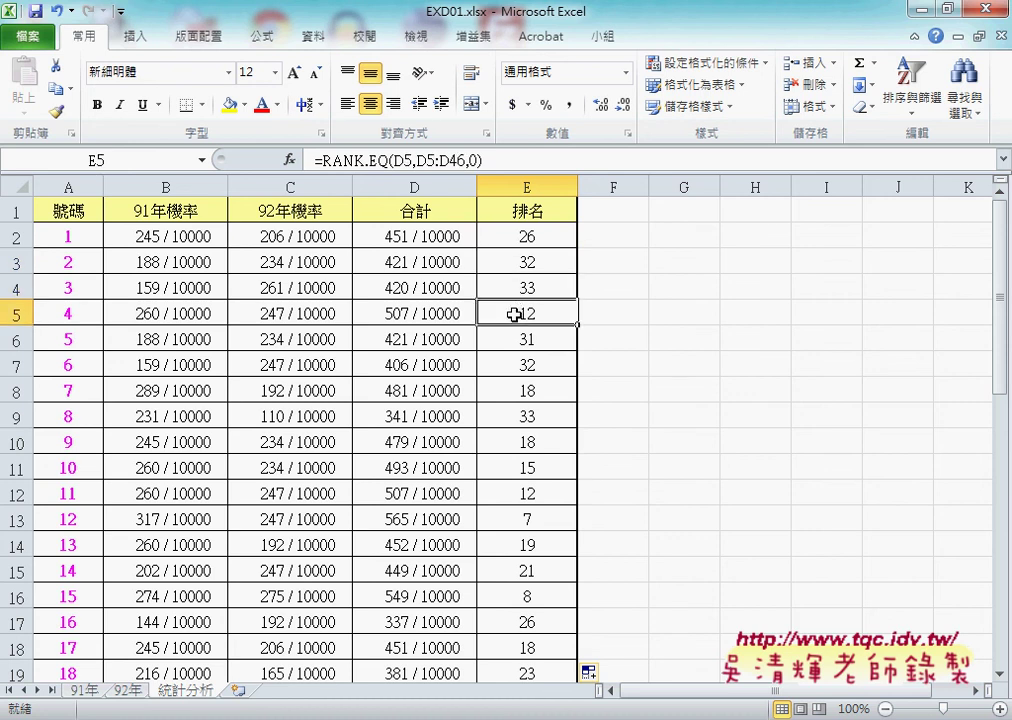
scroll(514, 314, "down", 3)
scroll(520, 314, "down", 4)
scroll(521, 380, "down", 4)
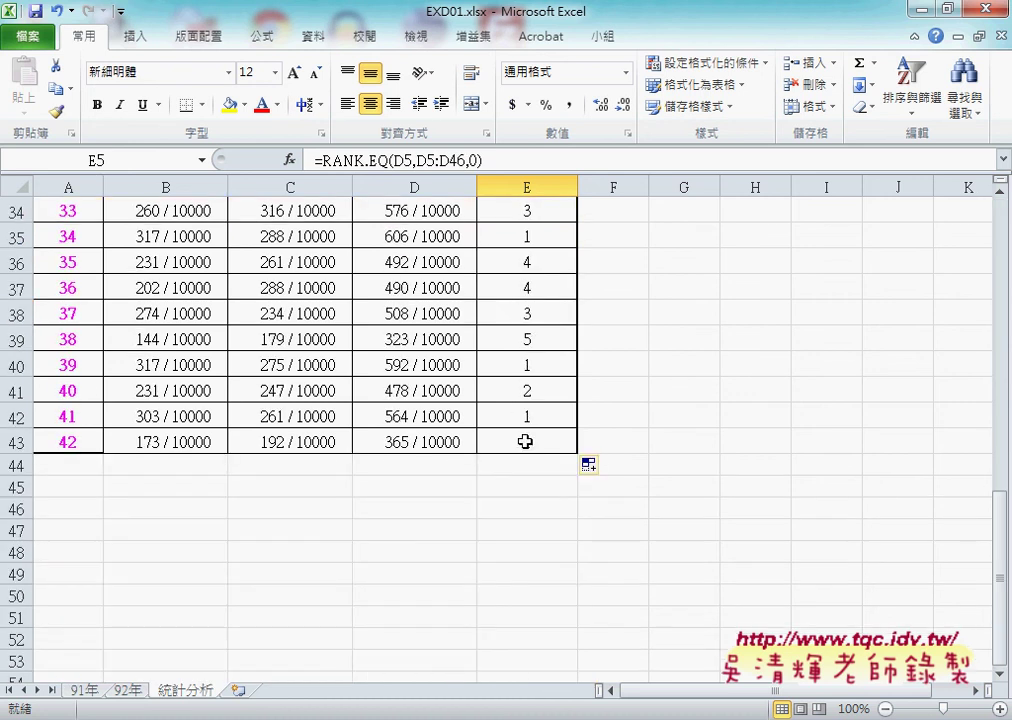
left_click(525, 441)
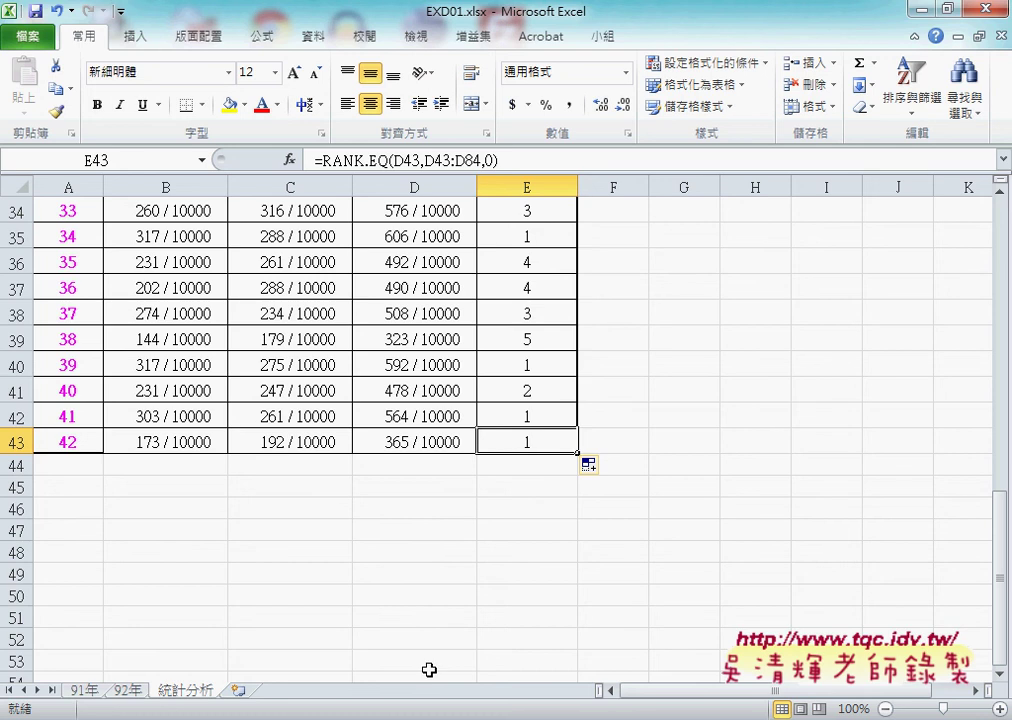
scroll(429, 669, "up", 11)
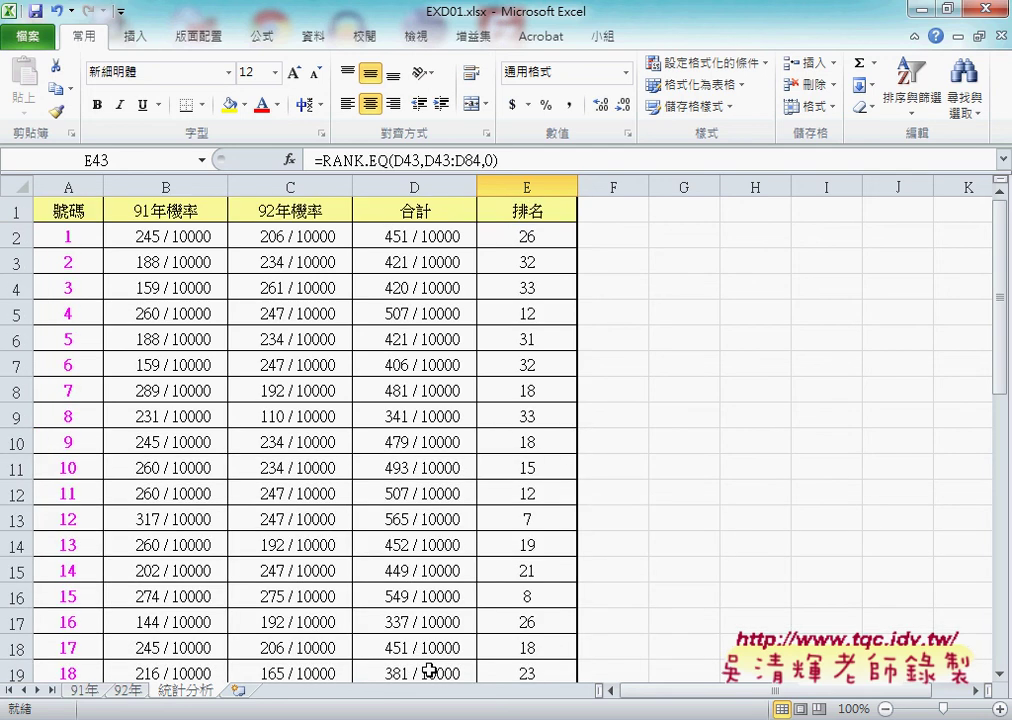
- Make E2's RANK.EQ Ref the absolute range $D$2:$D$43, keeping number 1 at rank 26
left_click(544, 236)
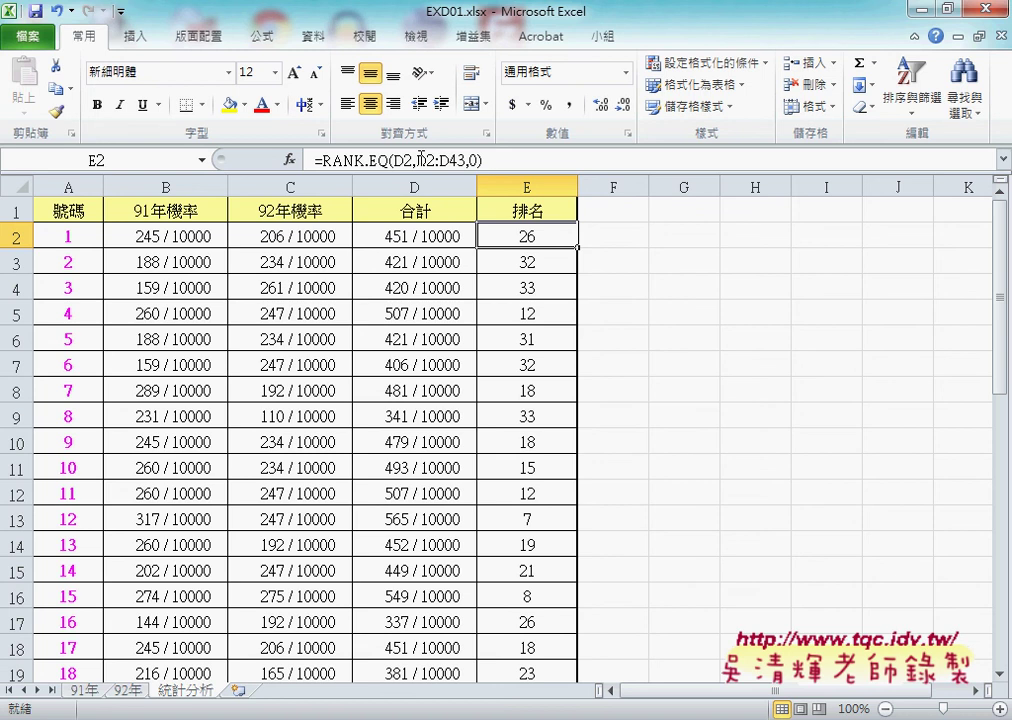
left_click_drag(417, 160, 466, 160)
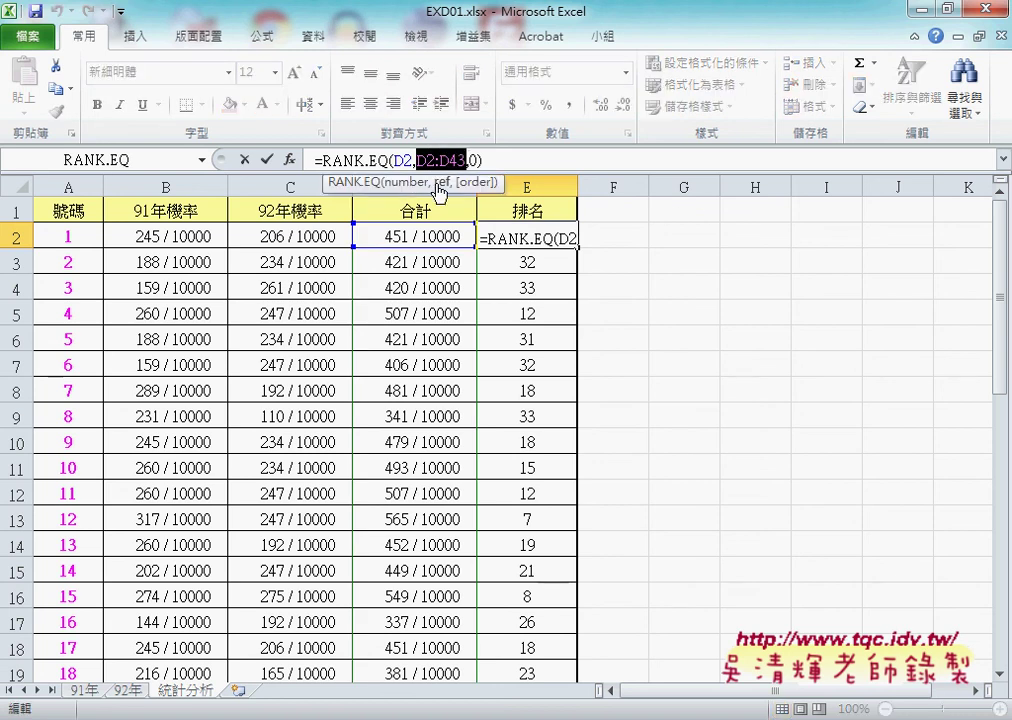
left_click(289, 160)
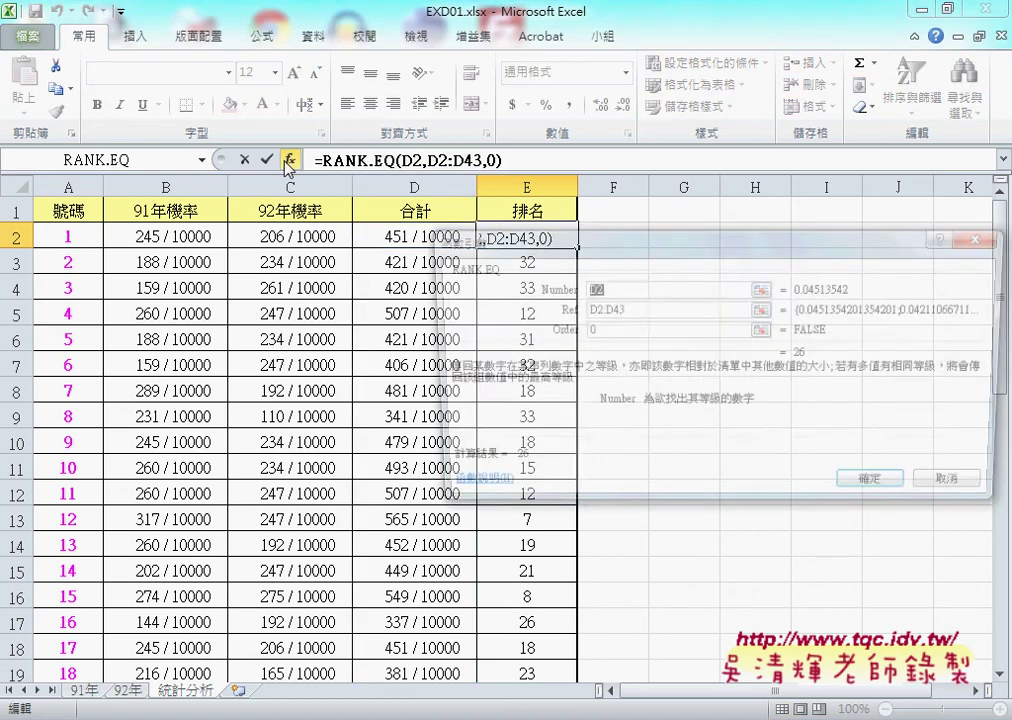
left_click(640, 312)
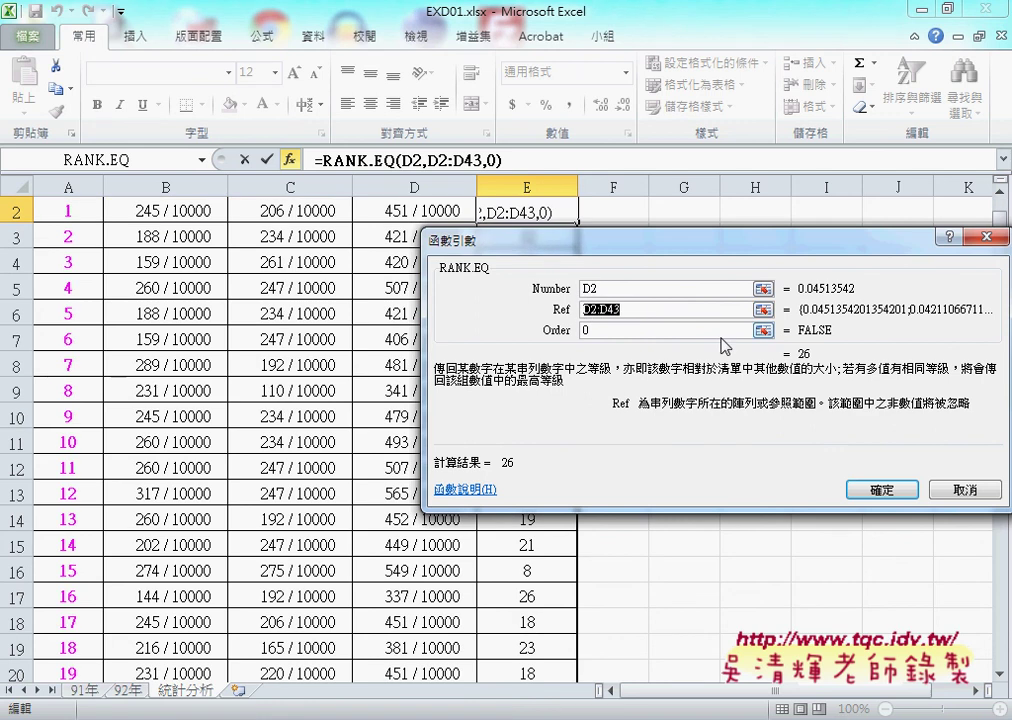
key("F4")
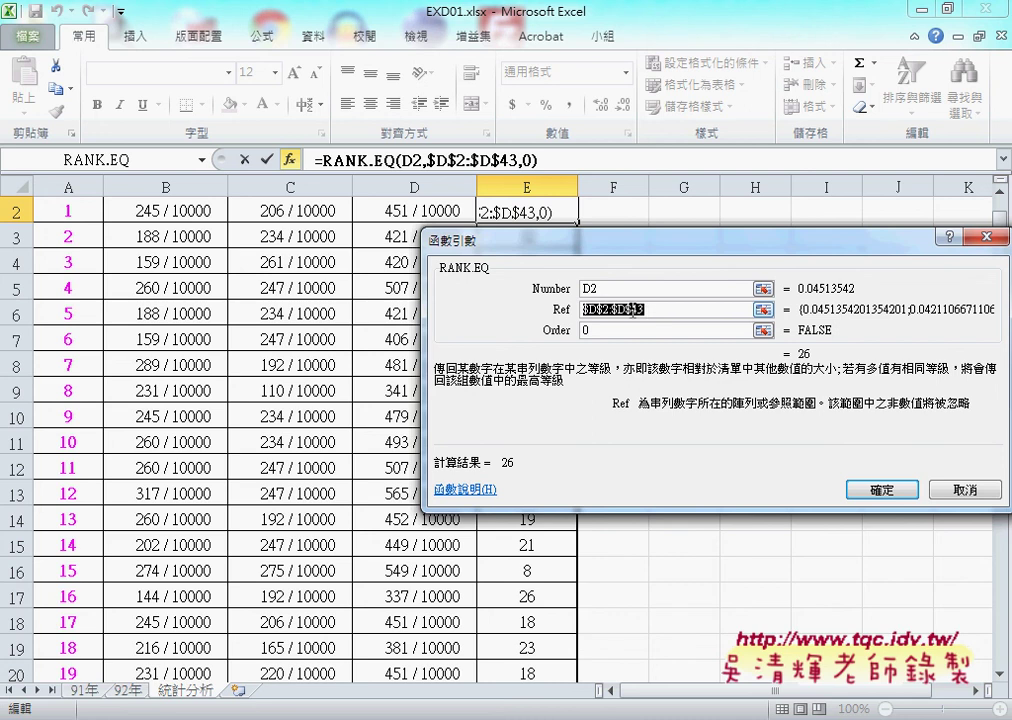
left_click(880, 490)
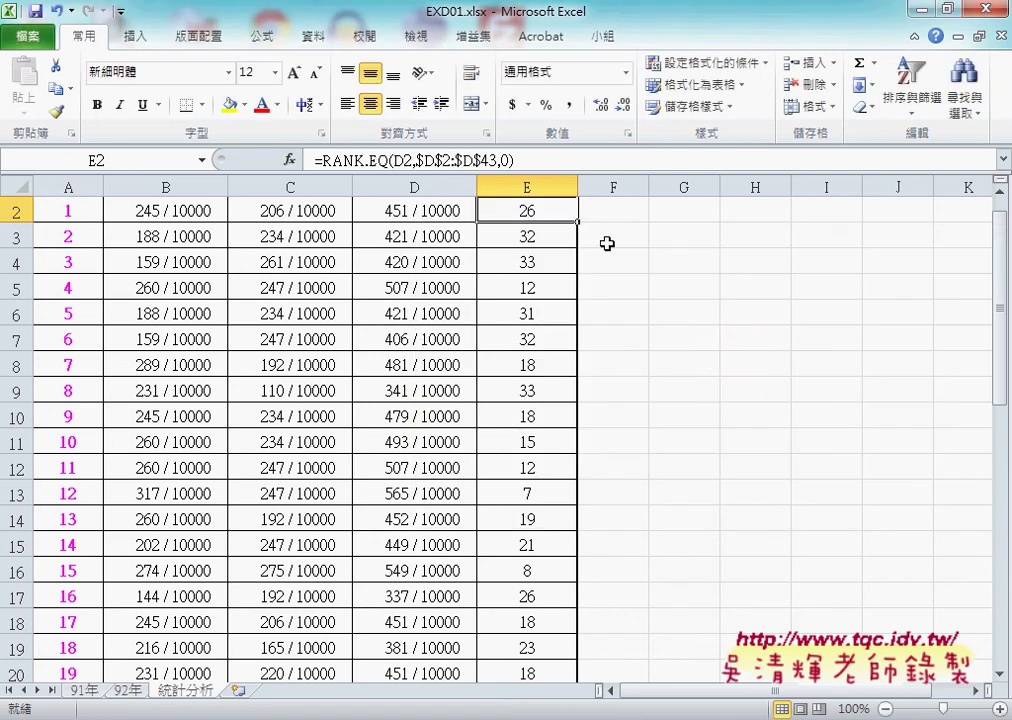
- Fill the fixed-range RANK.EQ formula down to E43 and check the top rows' ranks
double_click(577, 221)
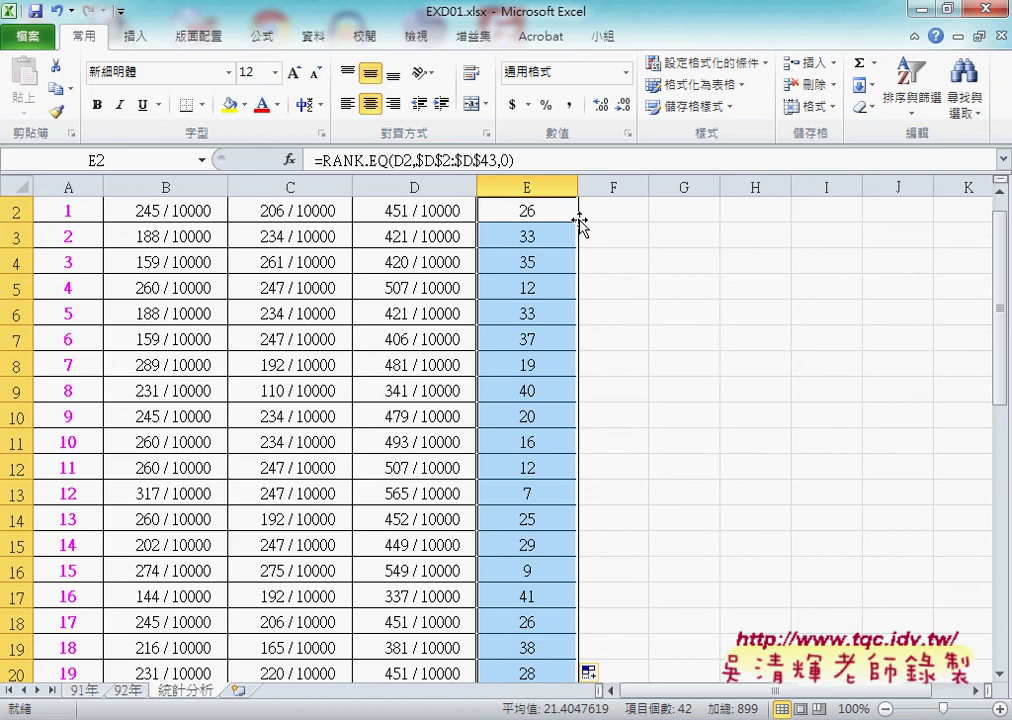
left_click(551, 235)
left_click(542, 212)
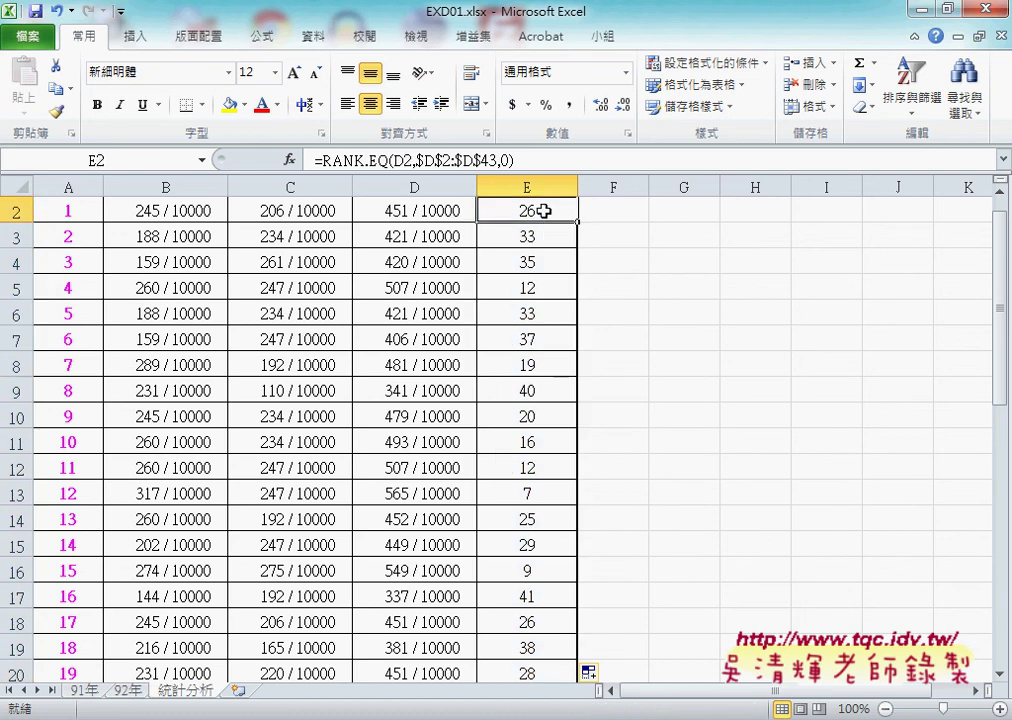
left_click(538, 237)
left_click(535, 263)
left_click(535, 286)
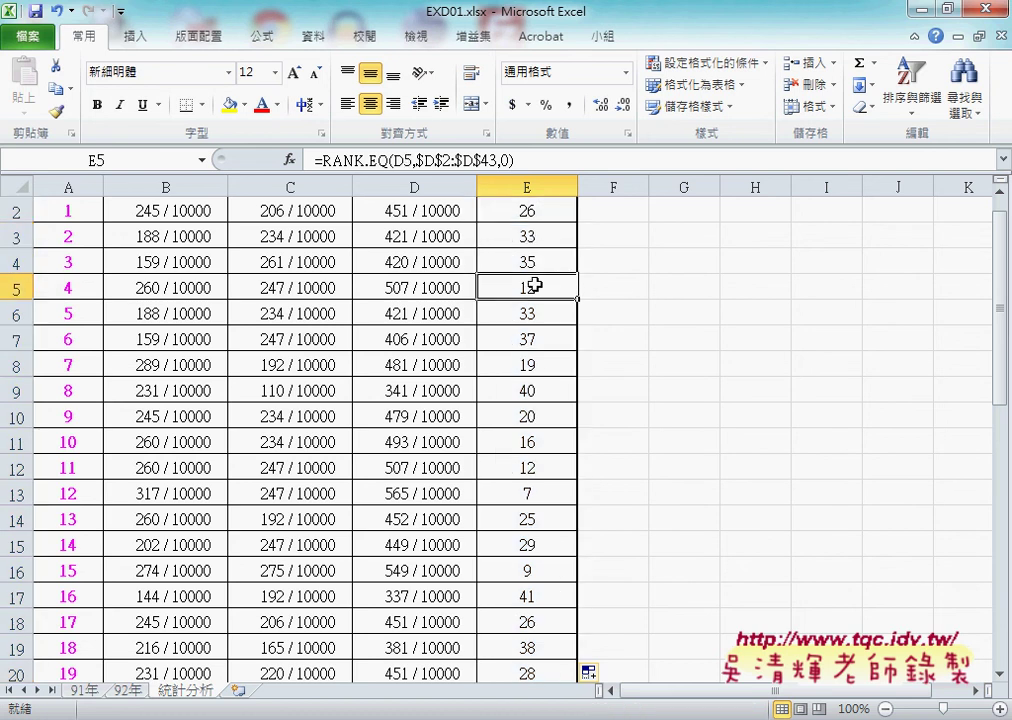
left_click(483, 212)
left_click(520, 235)
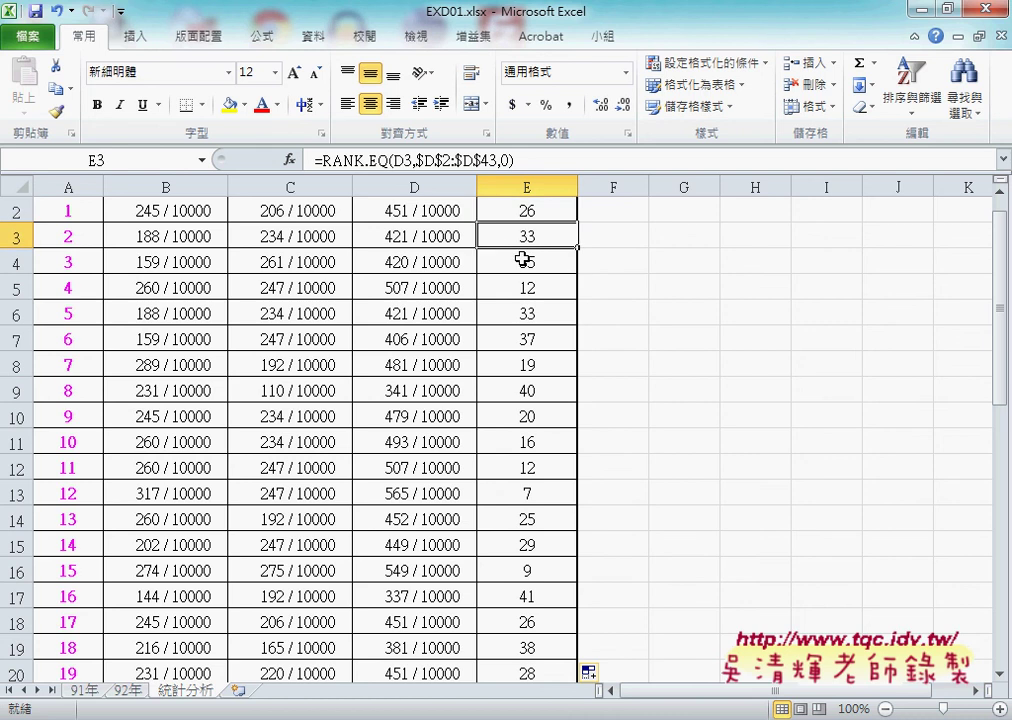
left_click(526, 211)
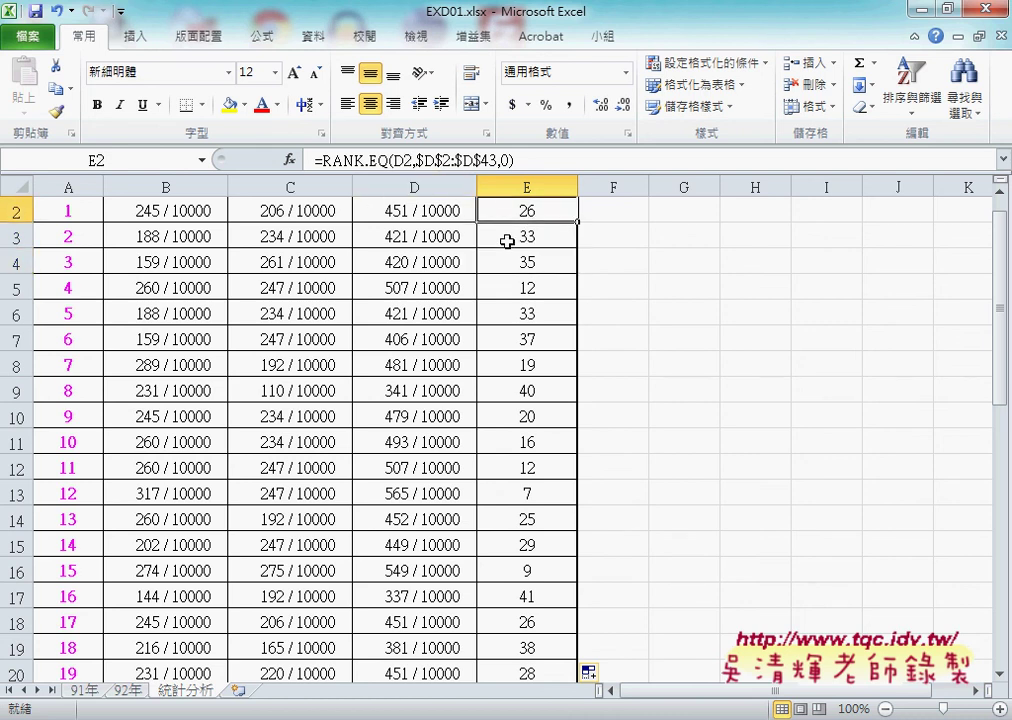
left_click(507, 241)
left_click(526, 262)
left_click(532, 289)
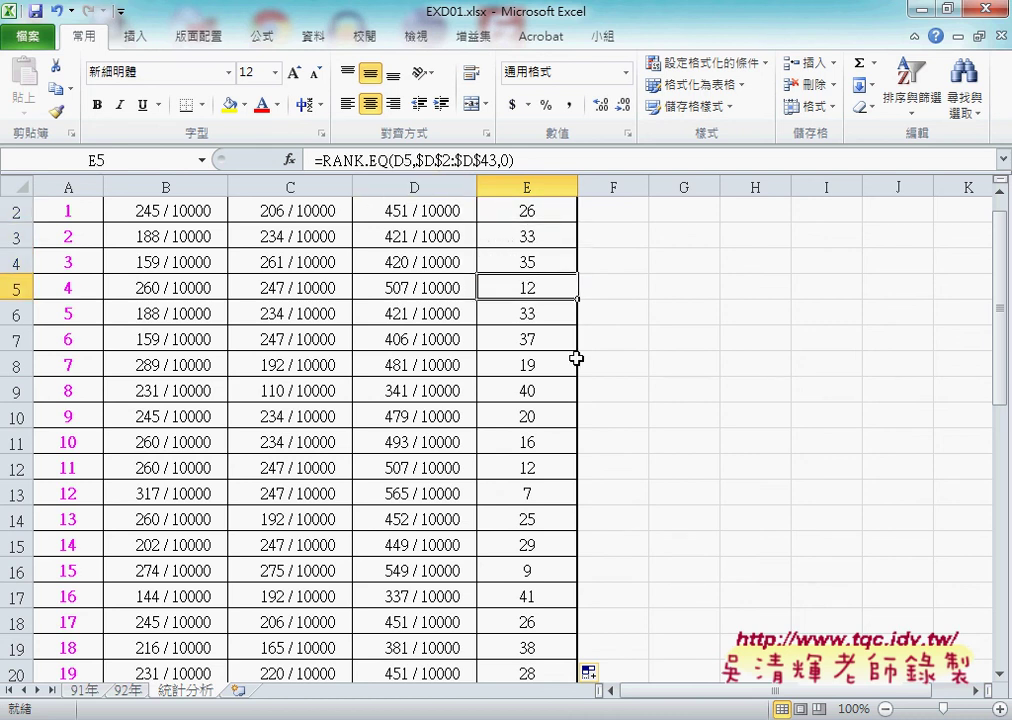
- Verify the leading ranks: number 34 is 1, 21 is 2, 28 is 3, with their totals
scroll(576, 358, "down", 3)
scroll(576, 358, "down", 5)
scroll(576, 358, "down", 1)
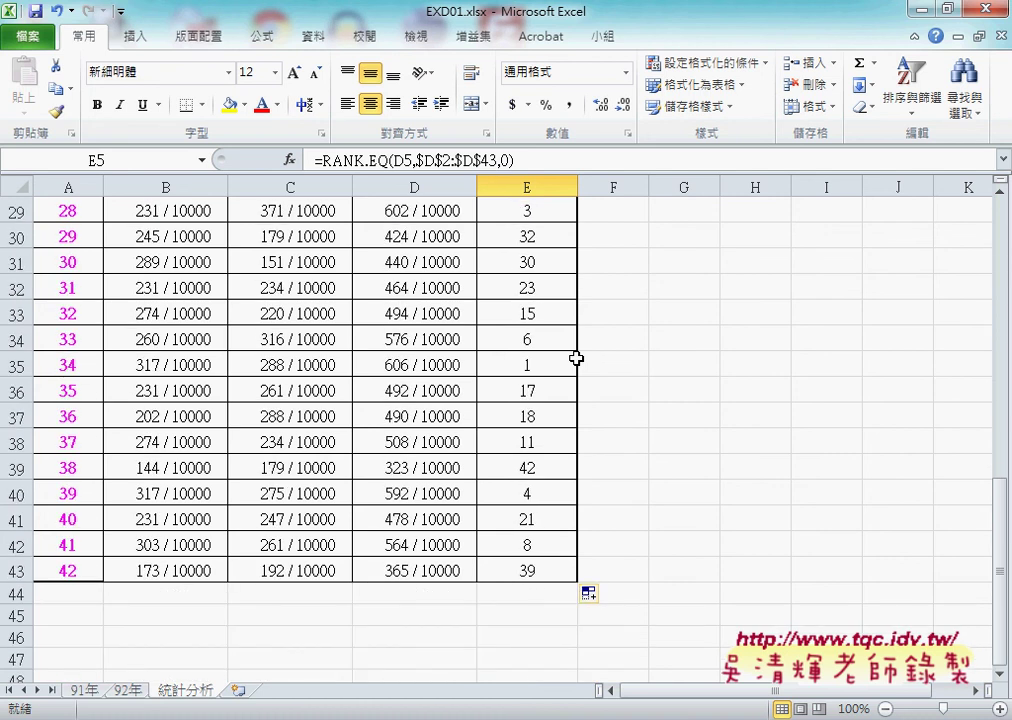
left_click(537, 369)
left_click(423, 368)
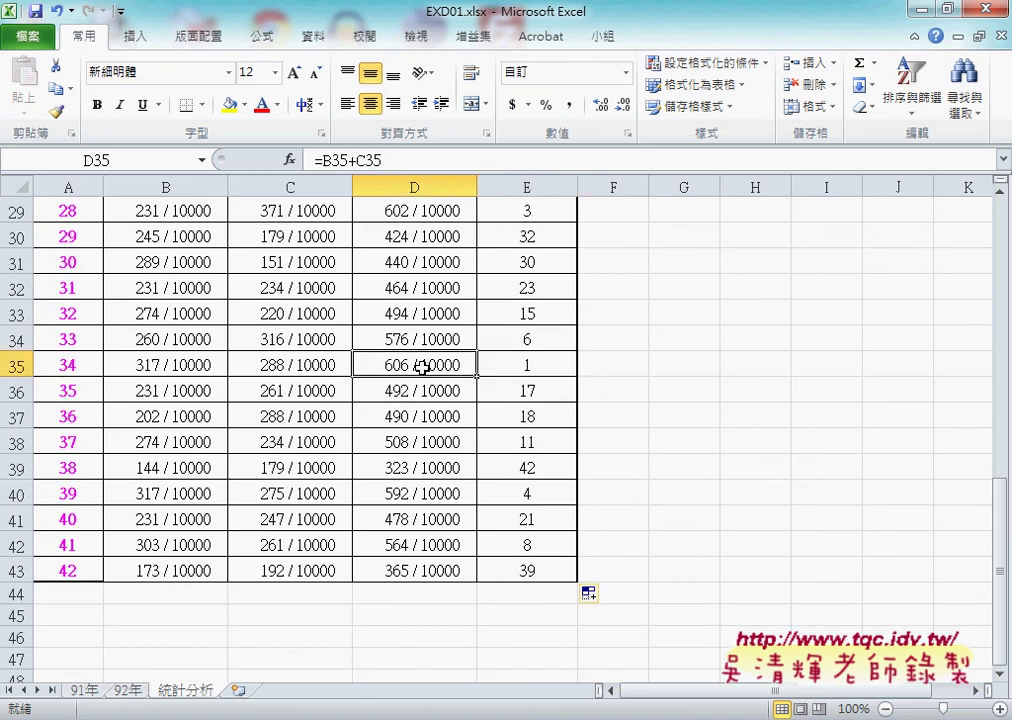
scroll(524, 432, "up", 2)
scroll(524, 432, "up", 2)
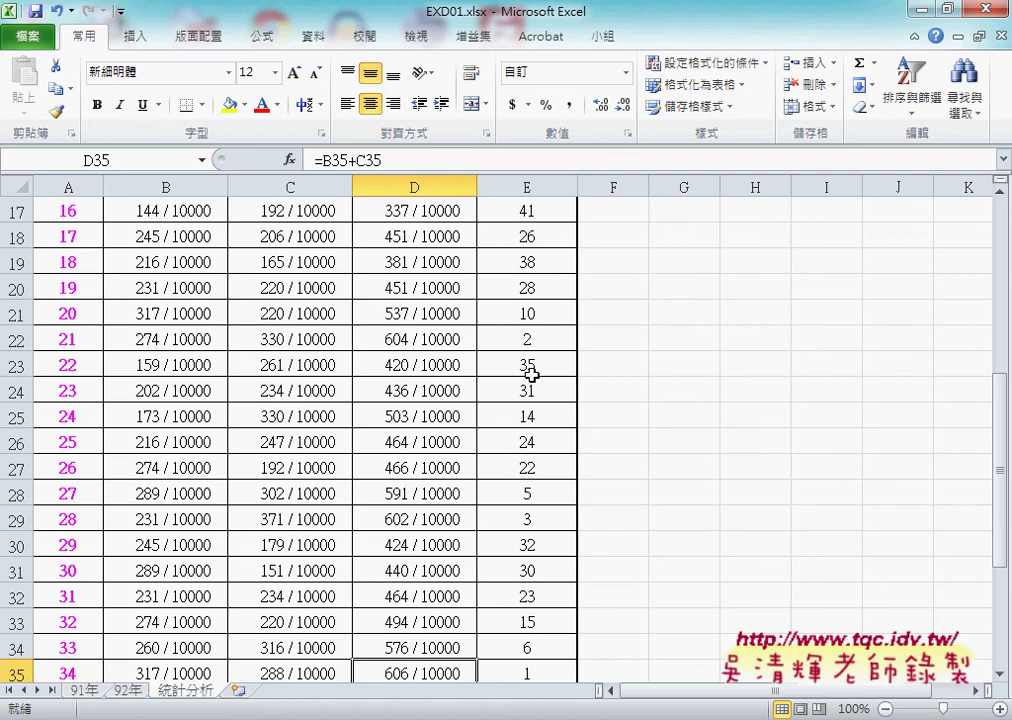
left_click(490, 338)
key("Left")
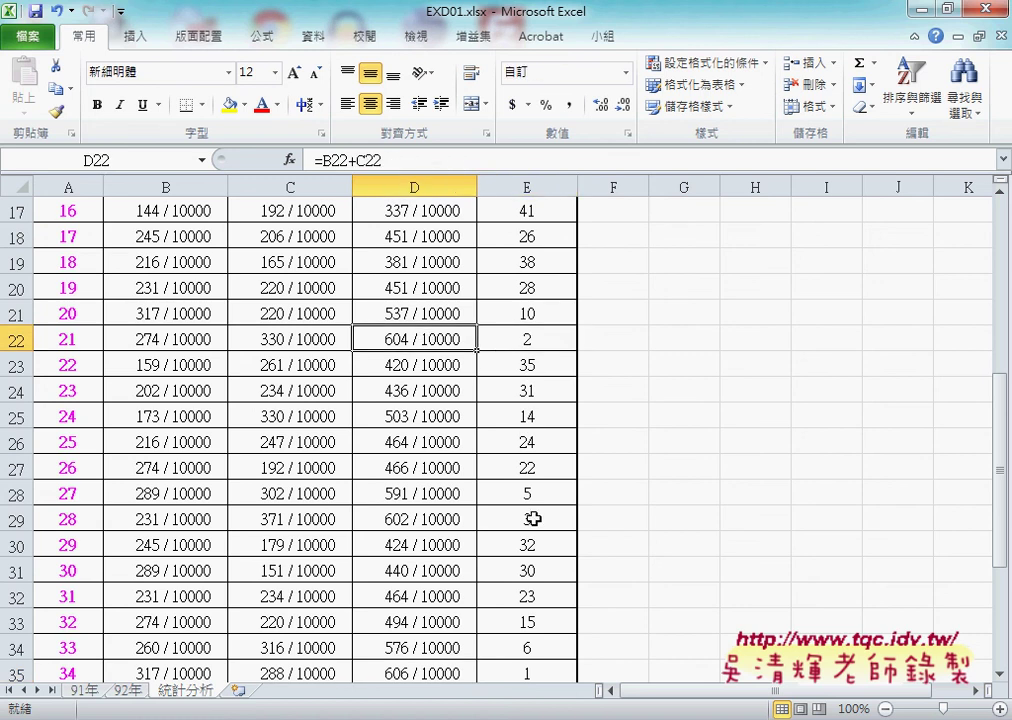
left_click(437, 521)
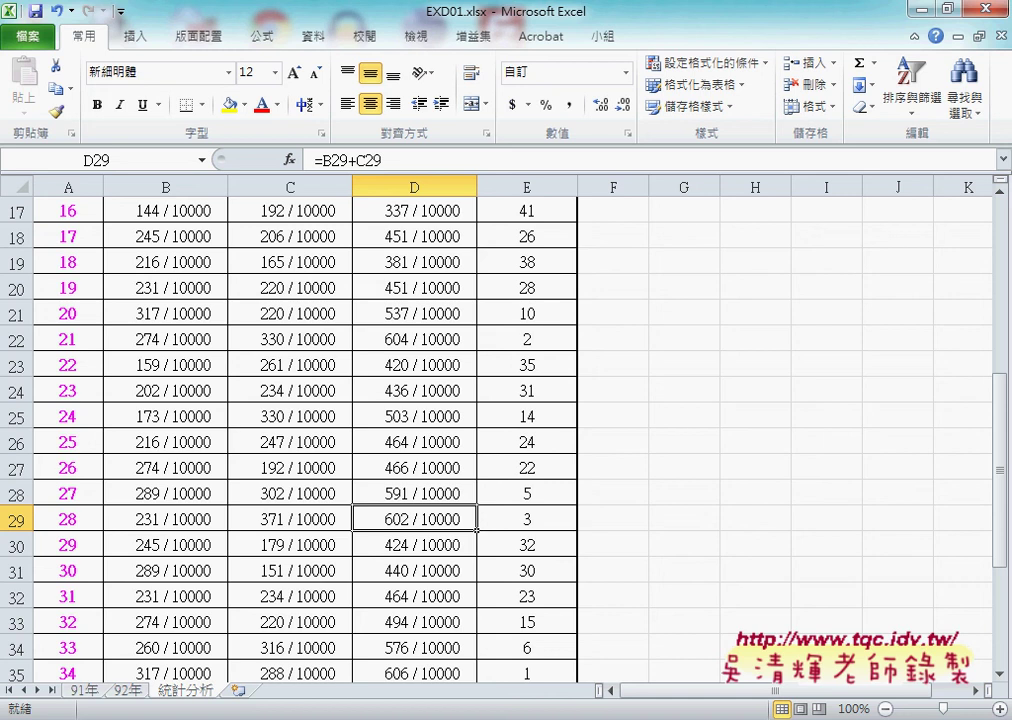
left_click(550, 645)
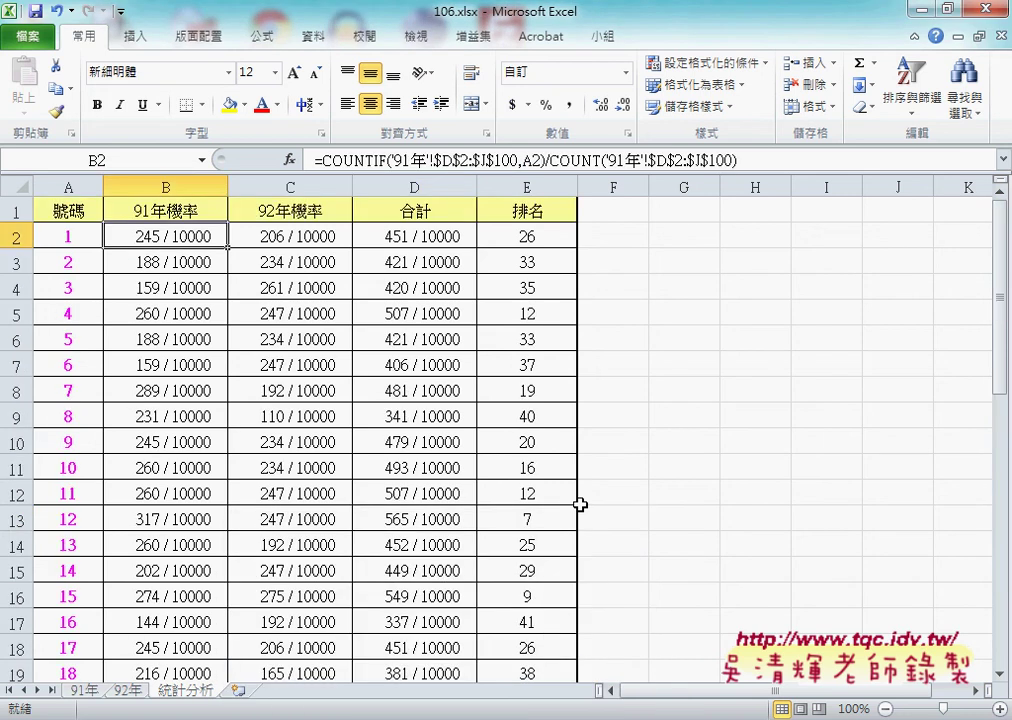
scroll(580, 504, "down", 4)
scroll(580, 504, "down", 1)
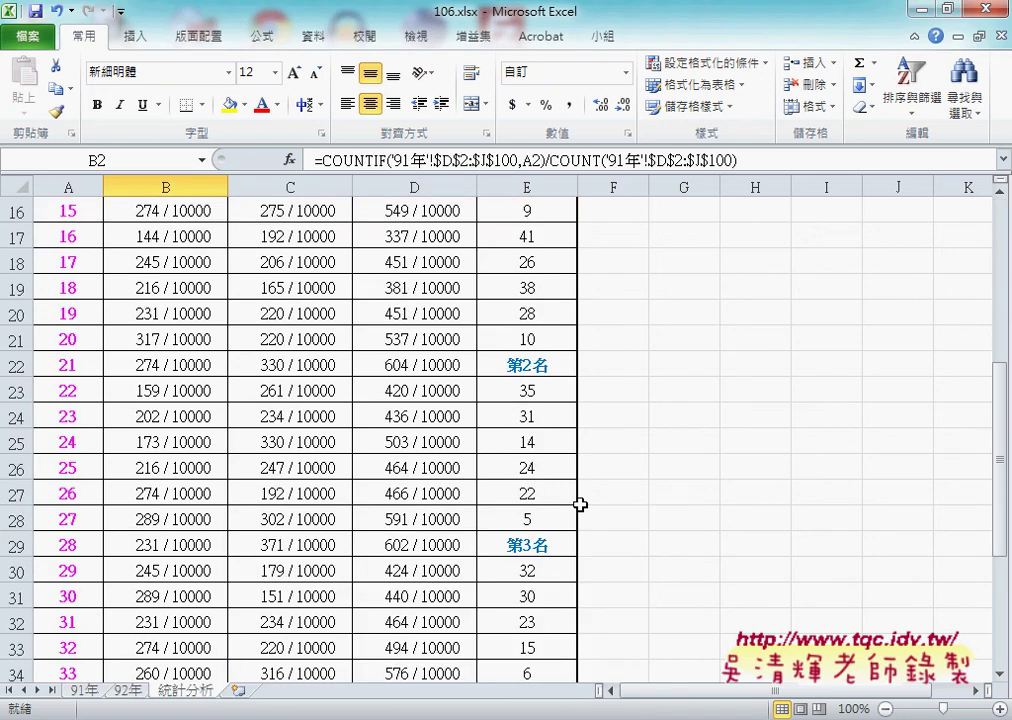
scroll(552, 471, "down", 2)
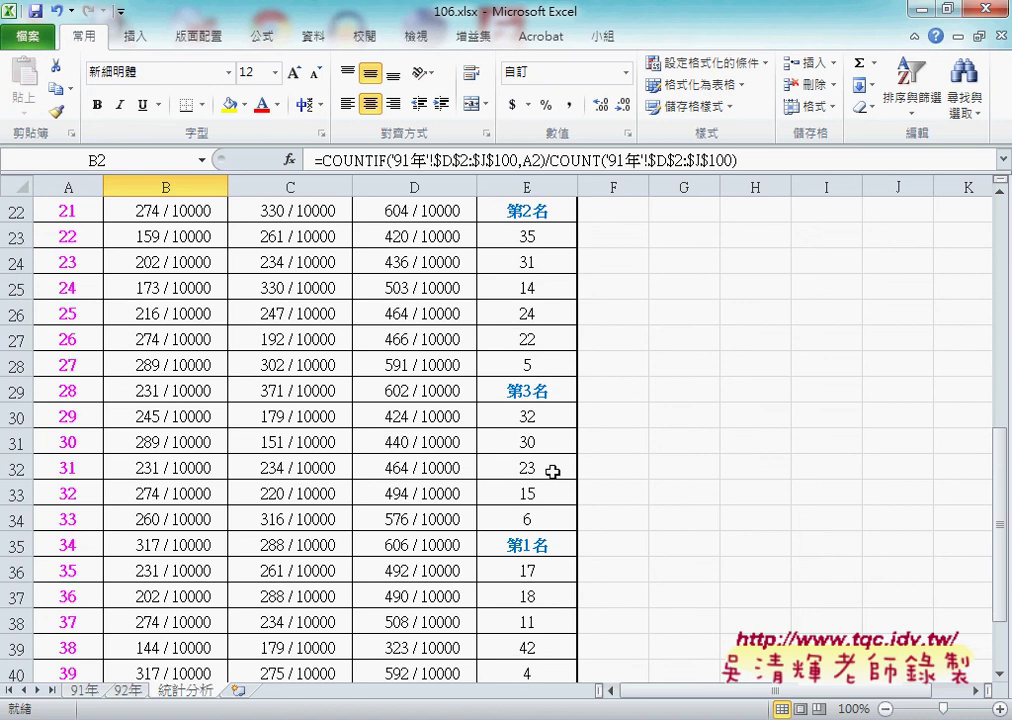
scroll(552, 471, "up", 1)
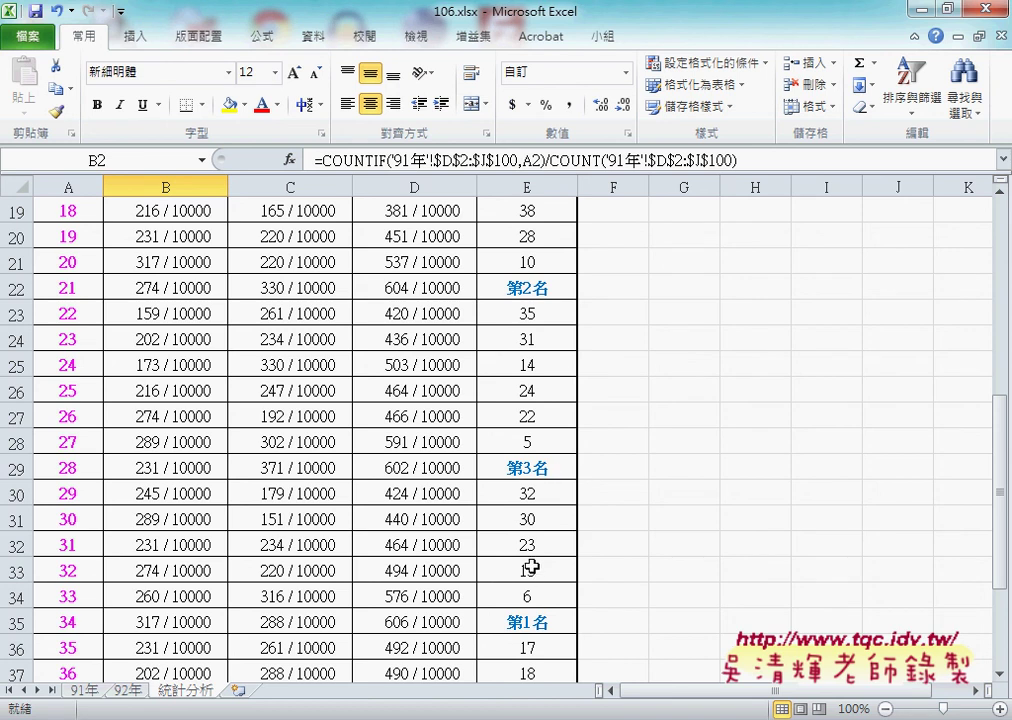
left_click(418, 650)
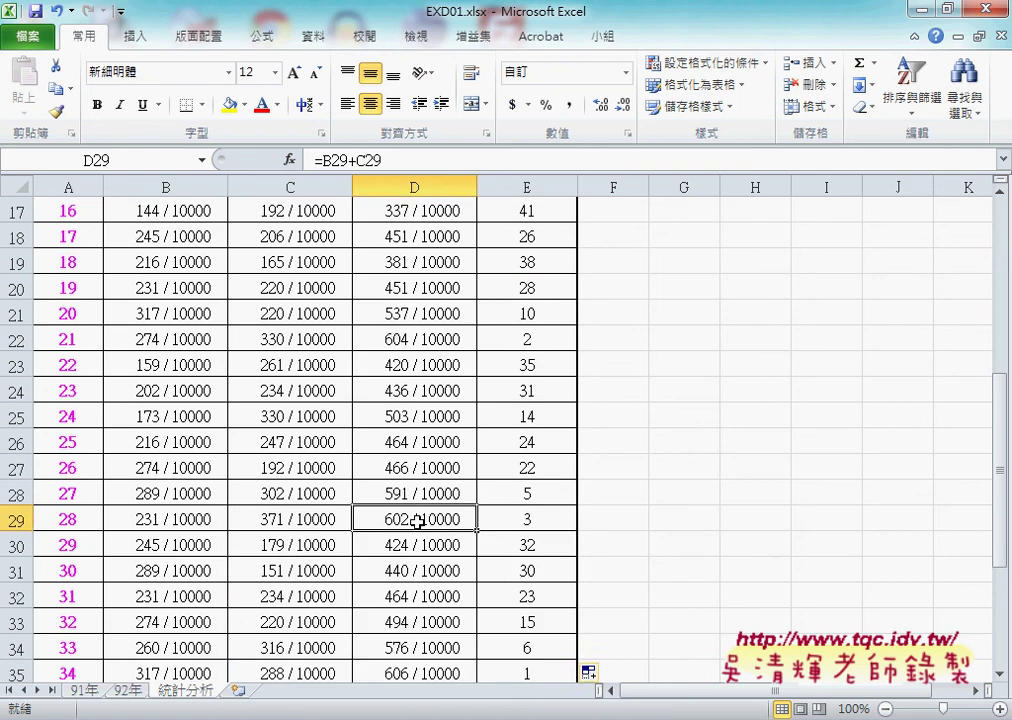
scroll(418, 522, "up", 5)
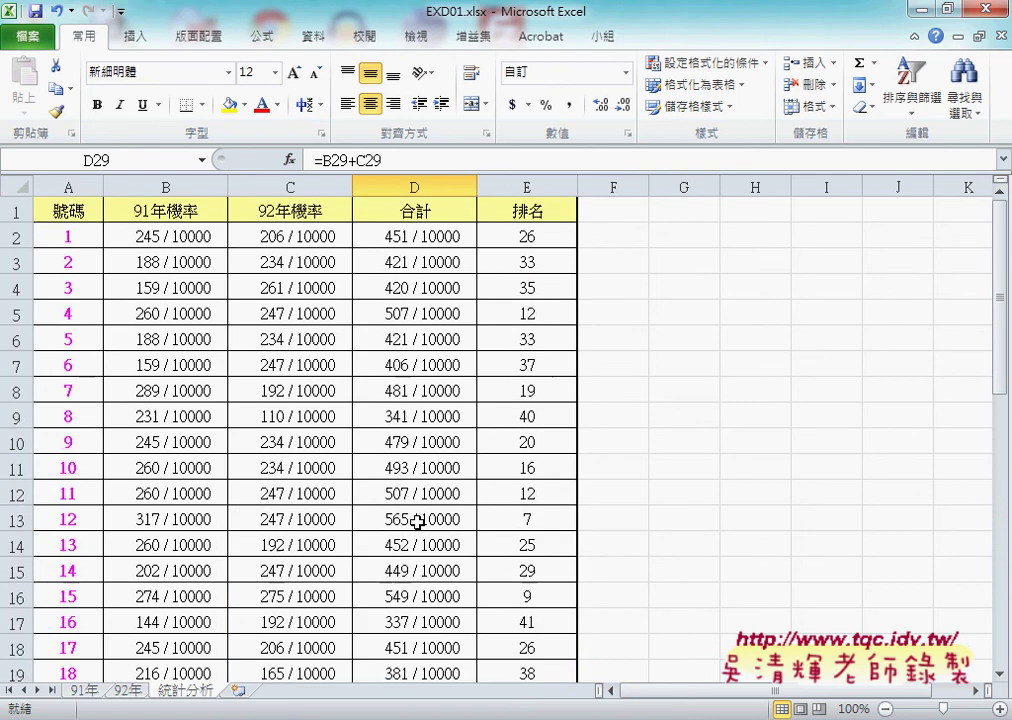
left_click(166, 238)
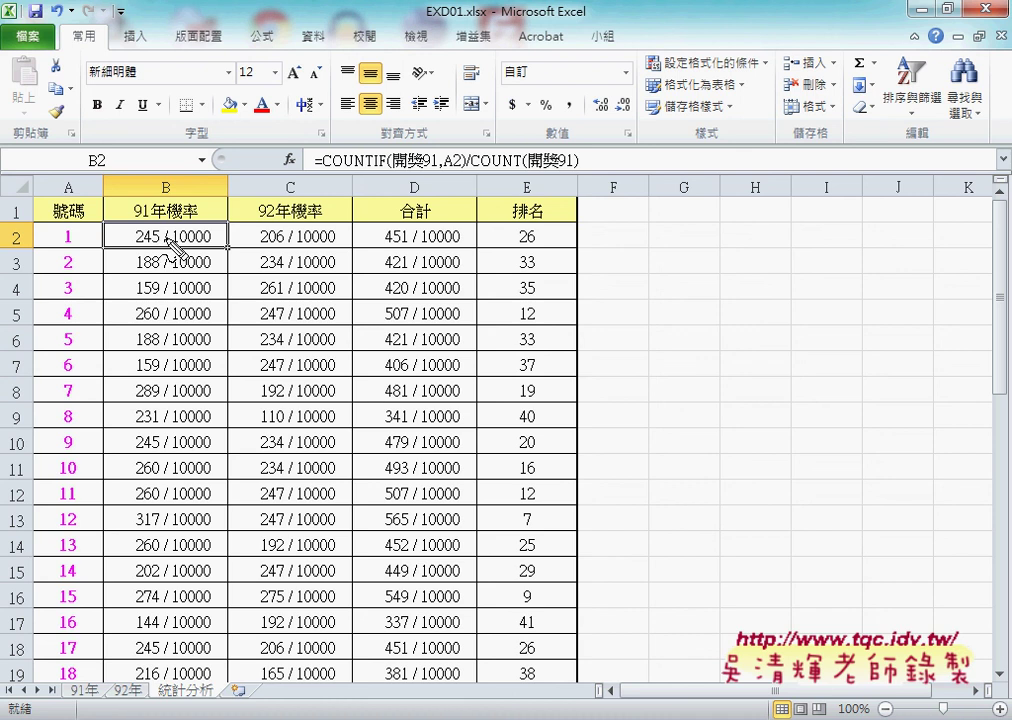
left_click_drag(403, 168, 428, 168)
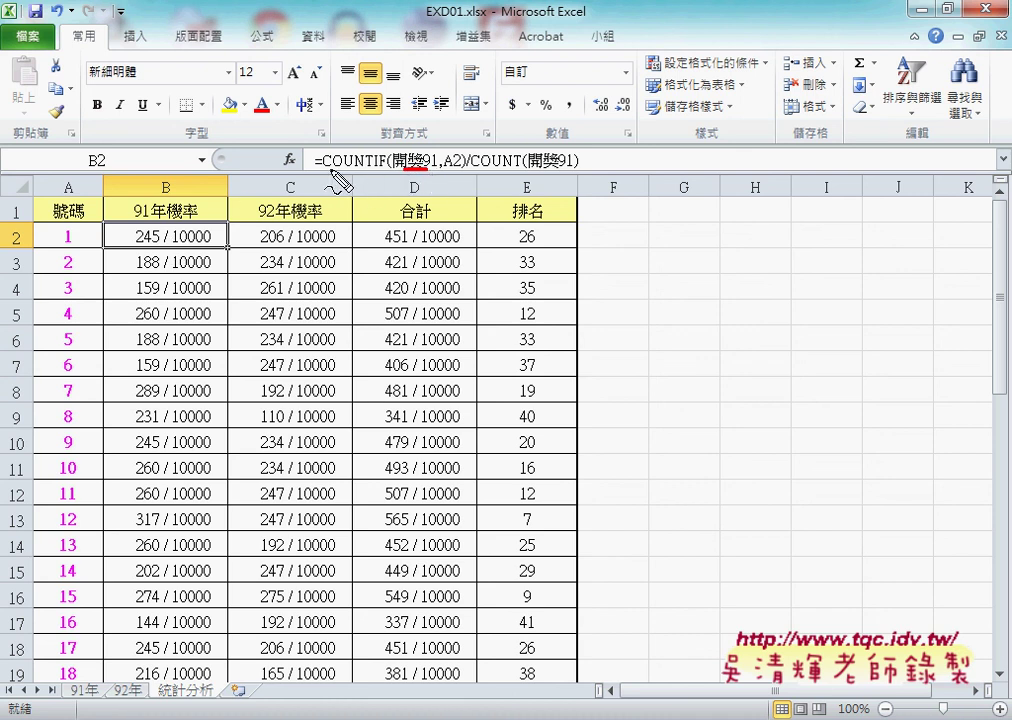
left_click_drag(327, 170, 380, 169)
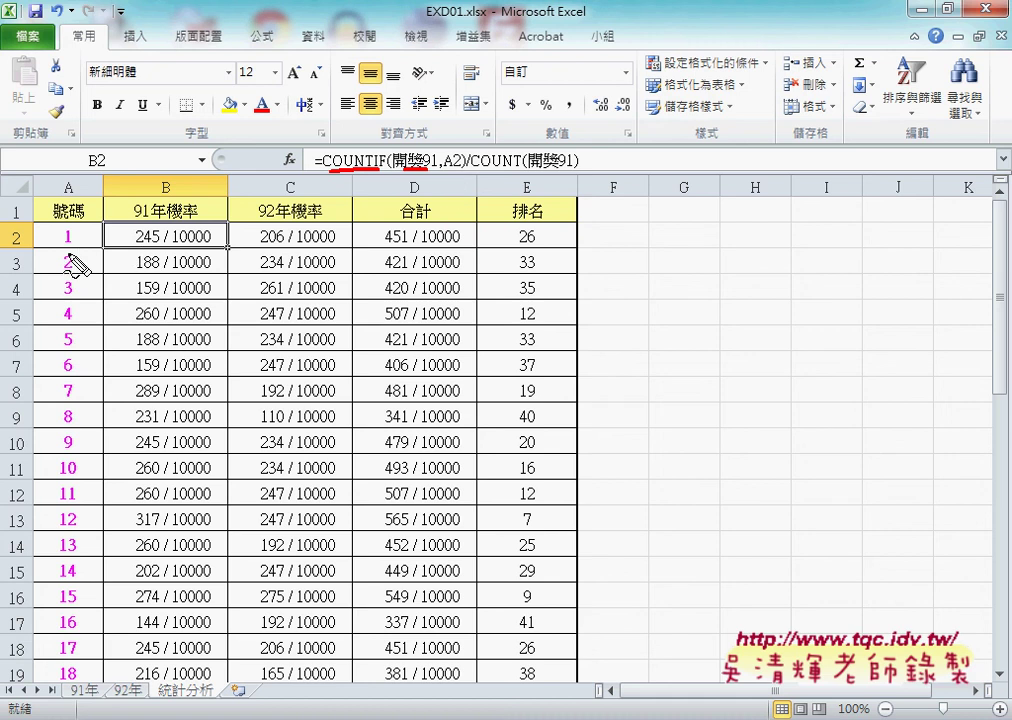
left_click_drag(80, 226, 78, 246)
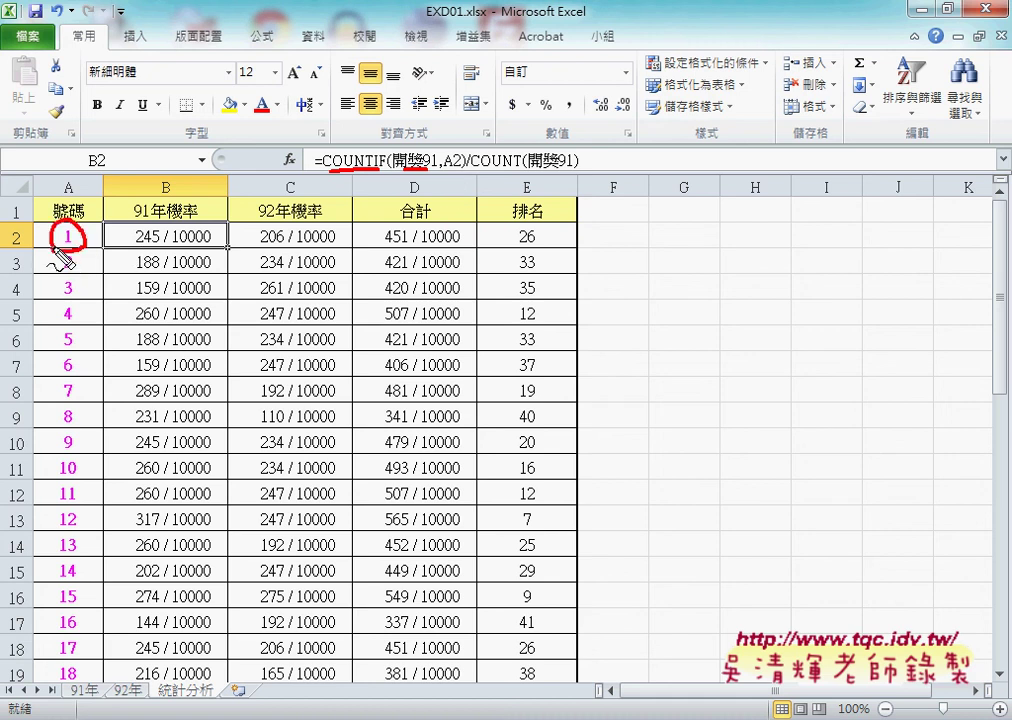
mouse_move(484, 142)
left_mouse_down()
mouse_move(452, 193)
mouse_move(575, 170)
left_mouse_up()
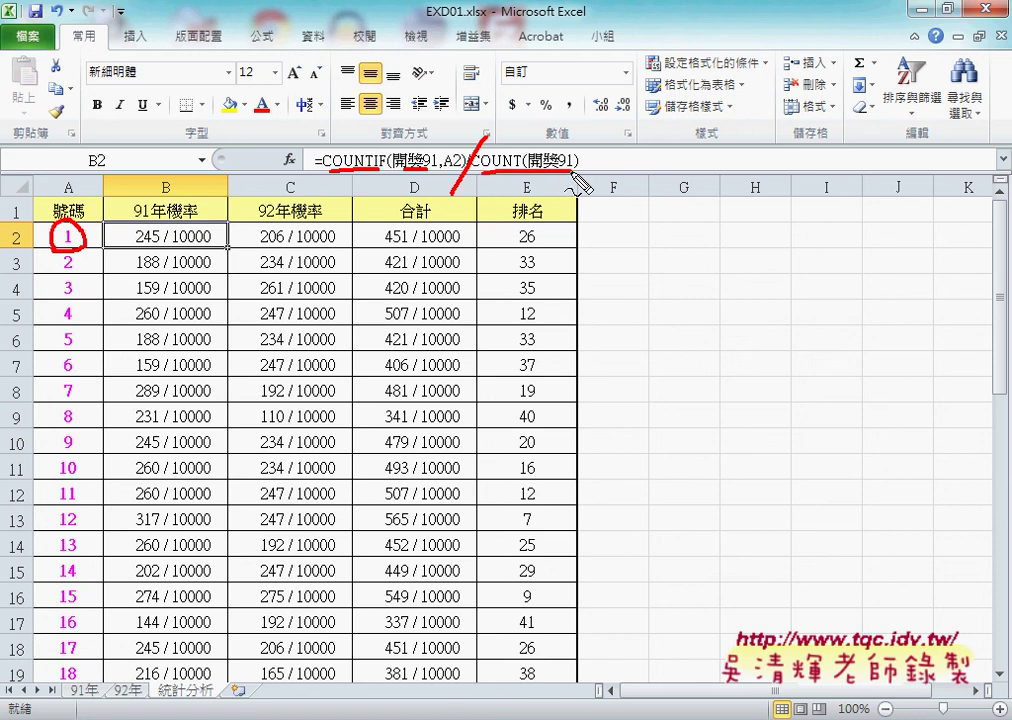
key("Escape")
right_click(171, 237)
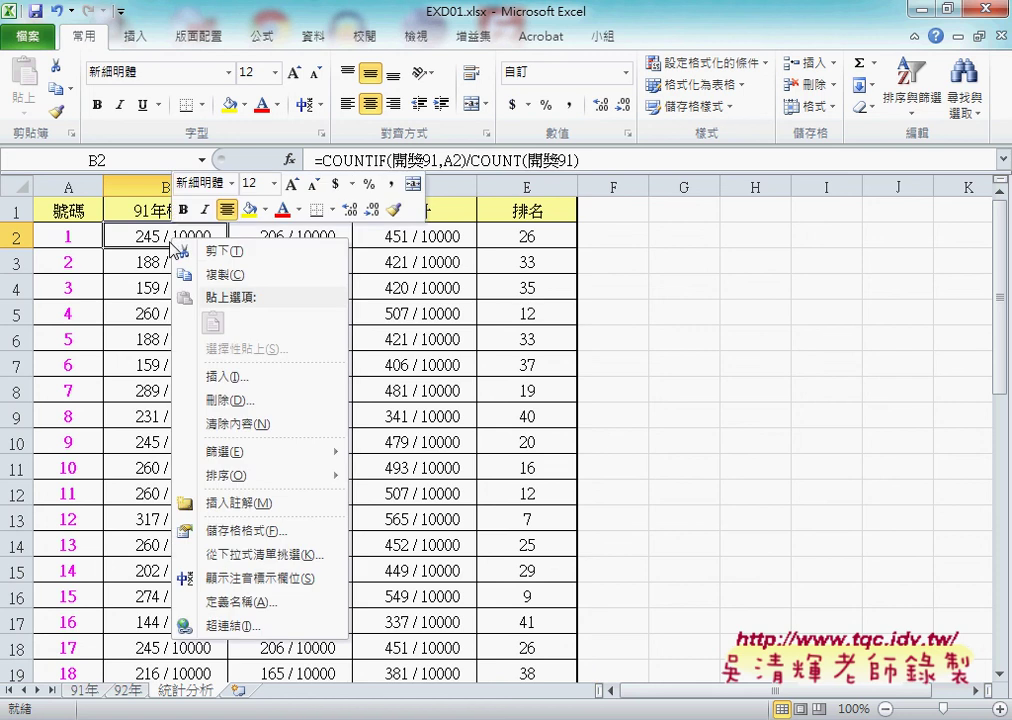
left_click(222, 538)
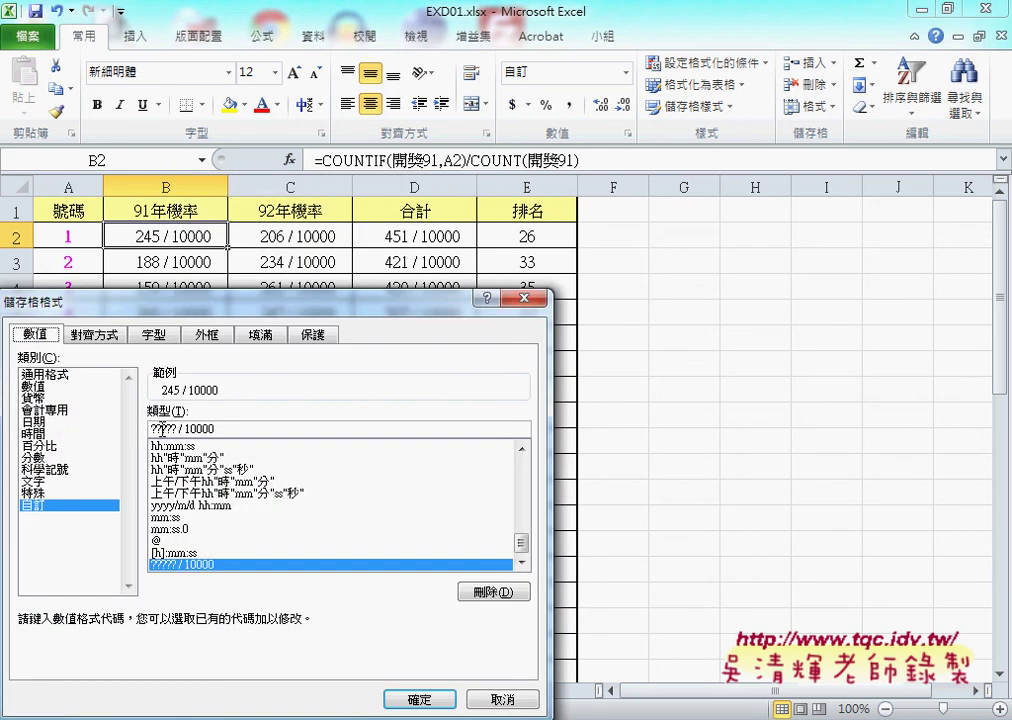
left_click(510, 700)
left_click(303, 236)
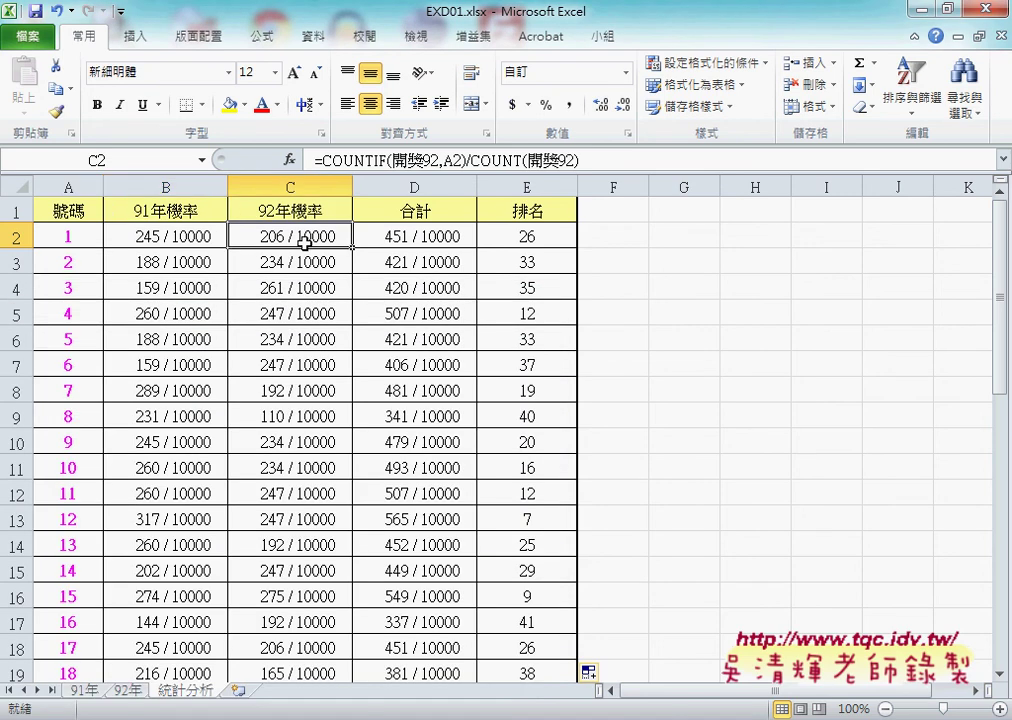
left_click(426, 238)
left_click(533, 240)
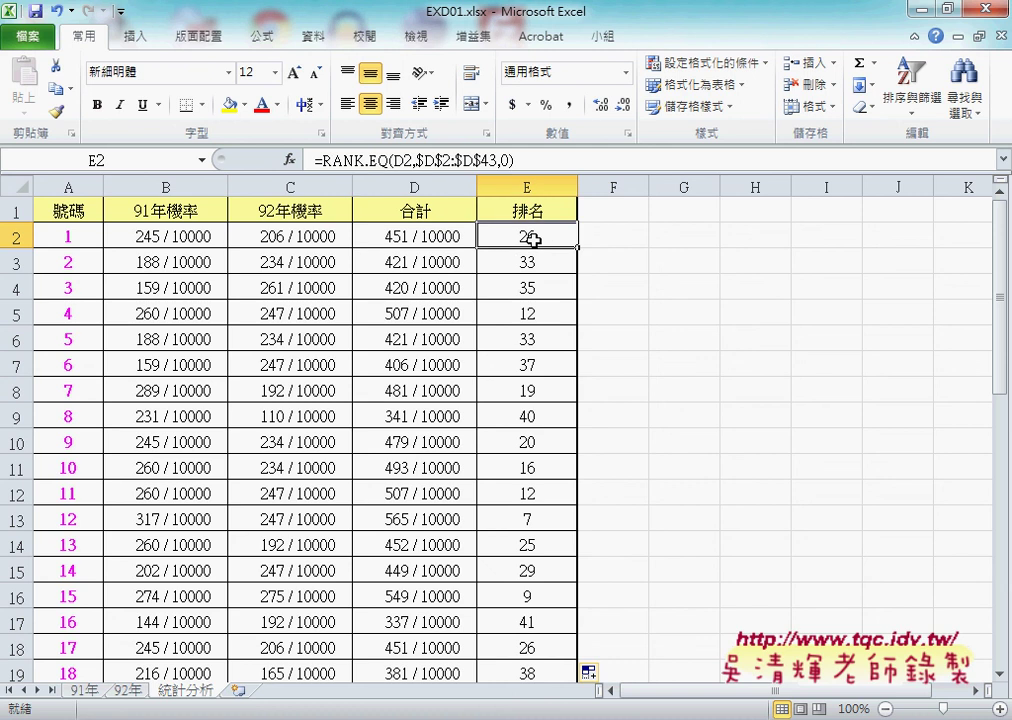